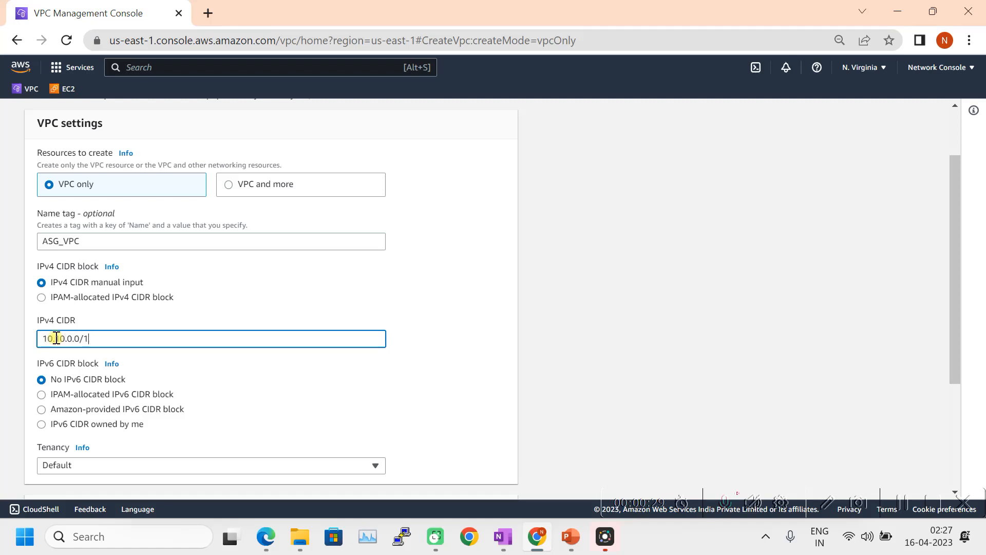
Create the ASG_VPC network with IPv4 CIDR 10.10.0.0/16 and default tenancy, and return to the list of VPCs.
scroll(213, 363, "down", 3)
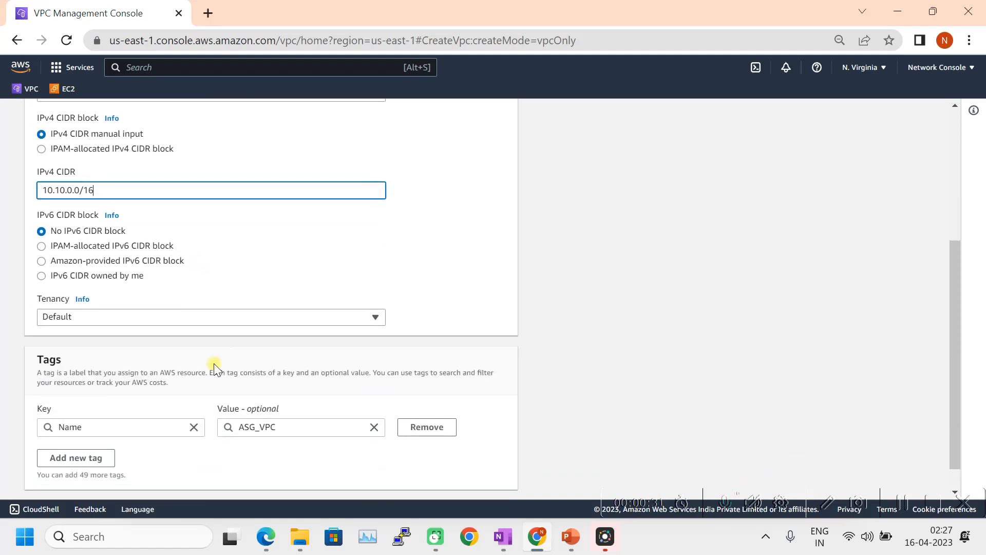
left_click(501, 477)
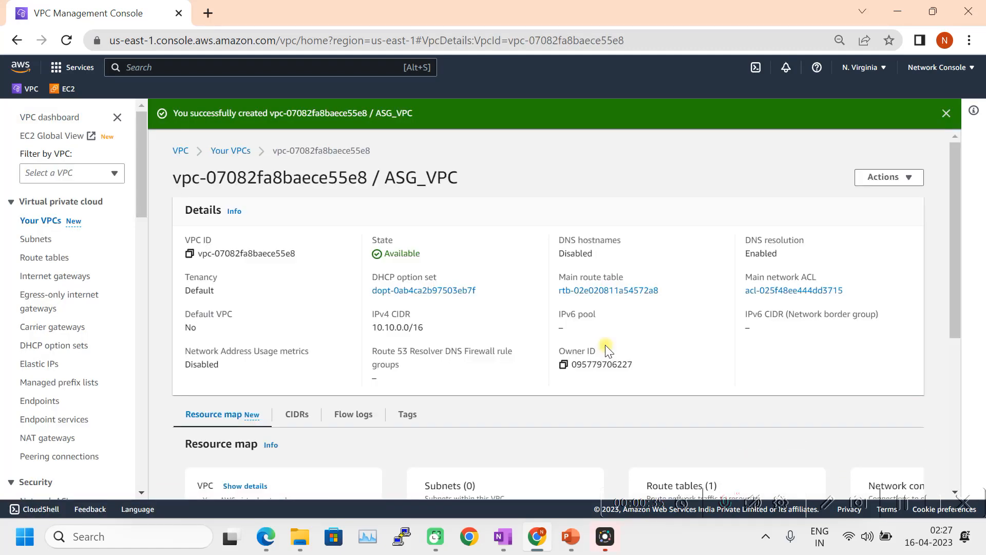
left_click(248, 157)
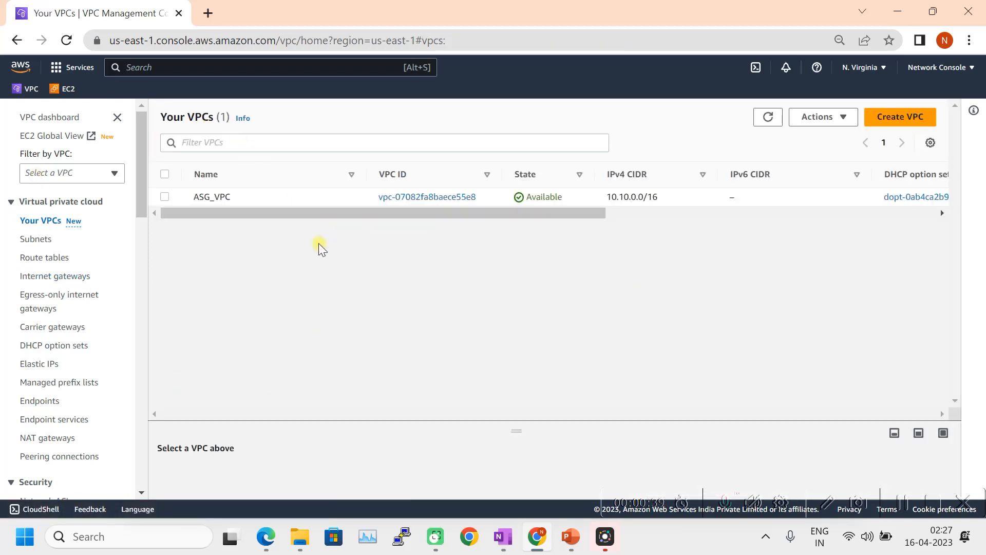
Start a new subnet in ASG_VPC and name it ASG_Public_subnet.
left_click(35, 241)
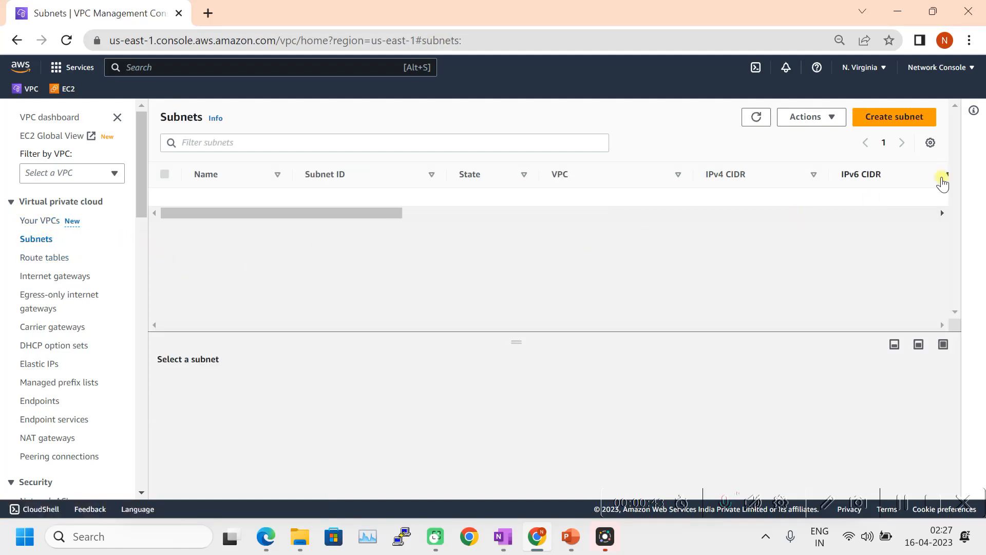
left_click(891, 121)
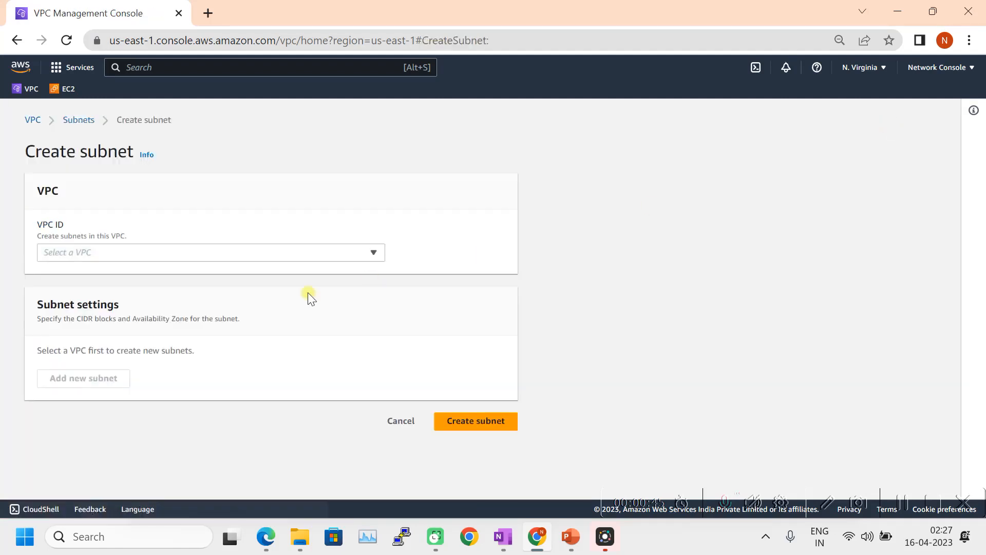
left_click(81, 257)
left_click(129, 303)
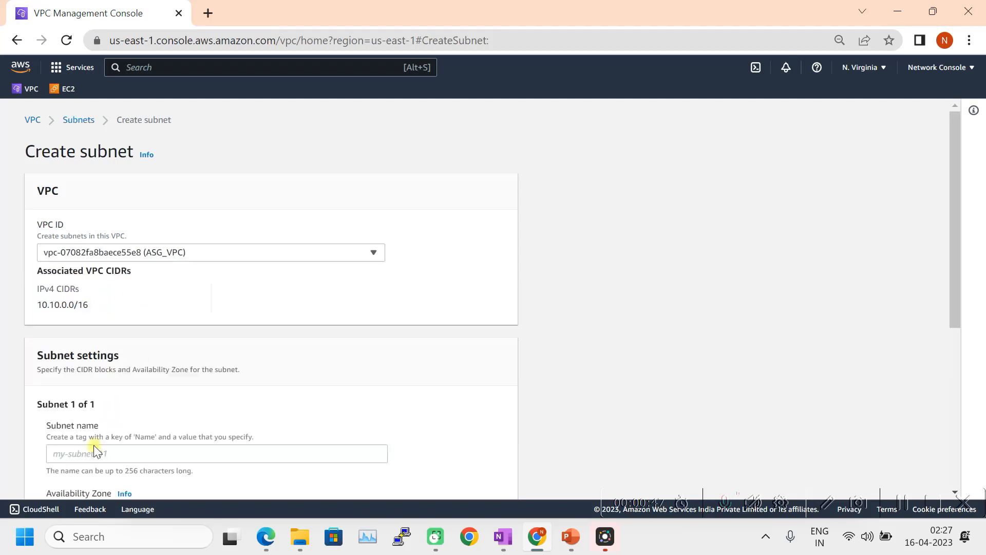
left_click(94, 452)
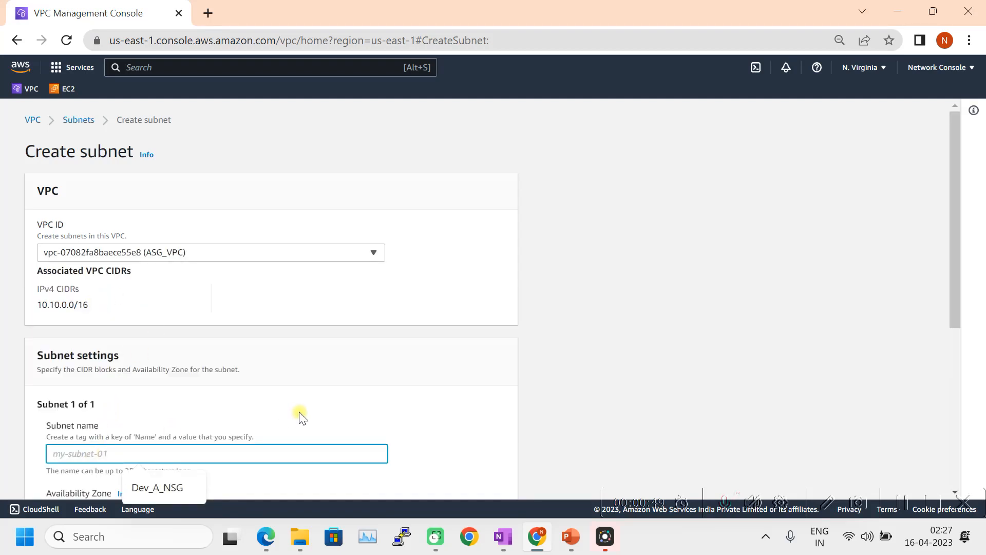
type("ASG_Public_subnet")
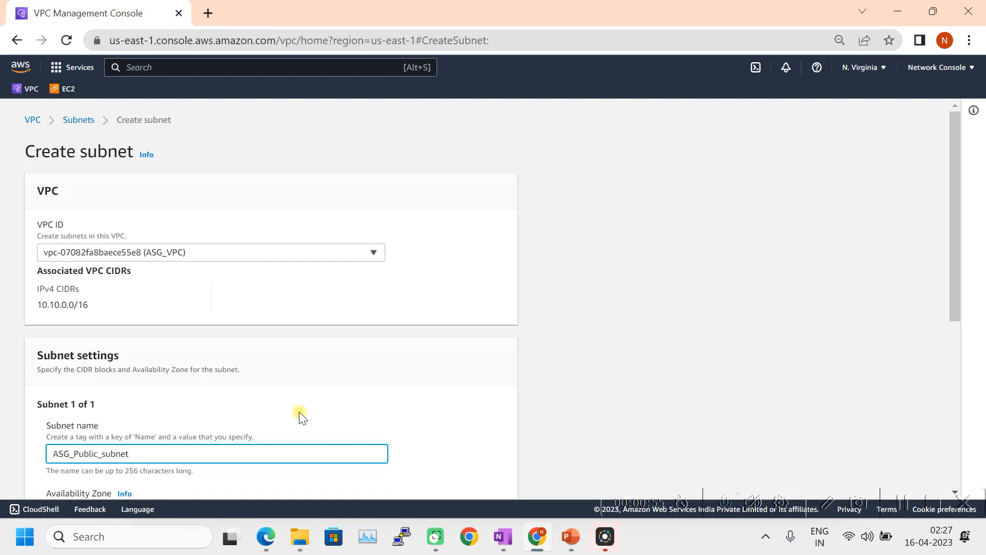
Set the subnet's Availability Zone to US East (N. Virginia) / us-east-1a.
scroll(303, 416, "down", 3)
left_click(248, 289)
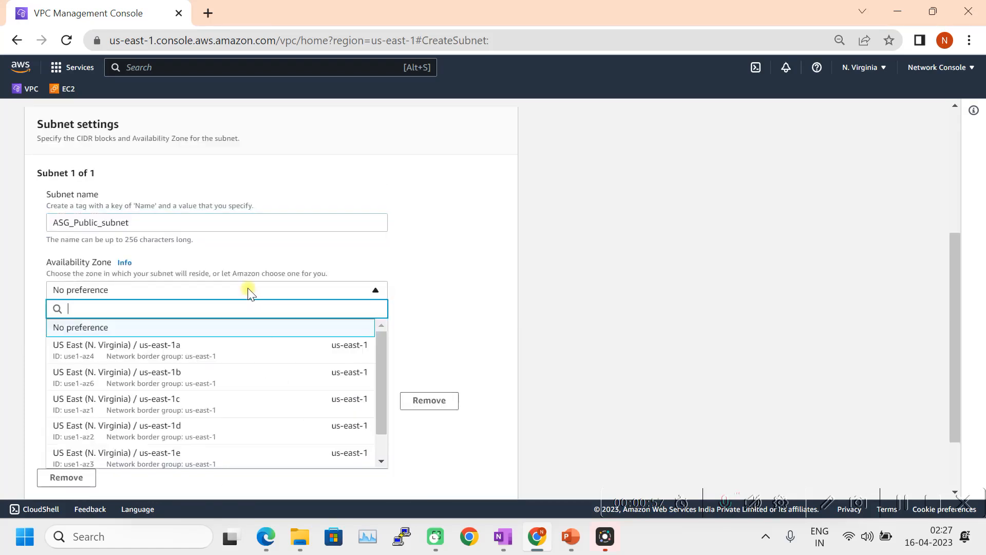
left_click(168, 353)
Give the subnet the IPv4 CIDR block 10.10.1.0/24 and create it.
scroll(354, 310, "down", 2)
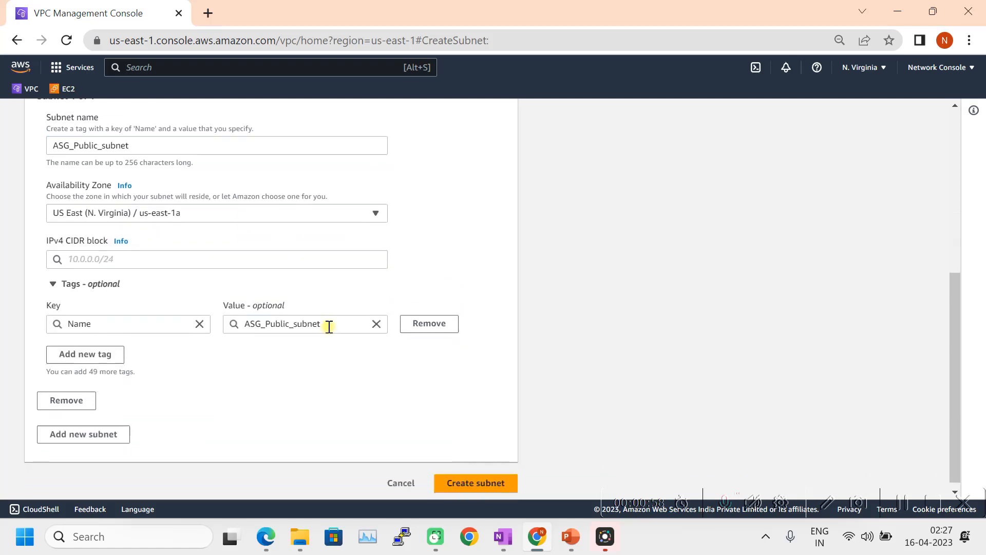
left_click(112, 260)
type("10.10")
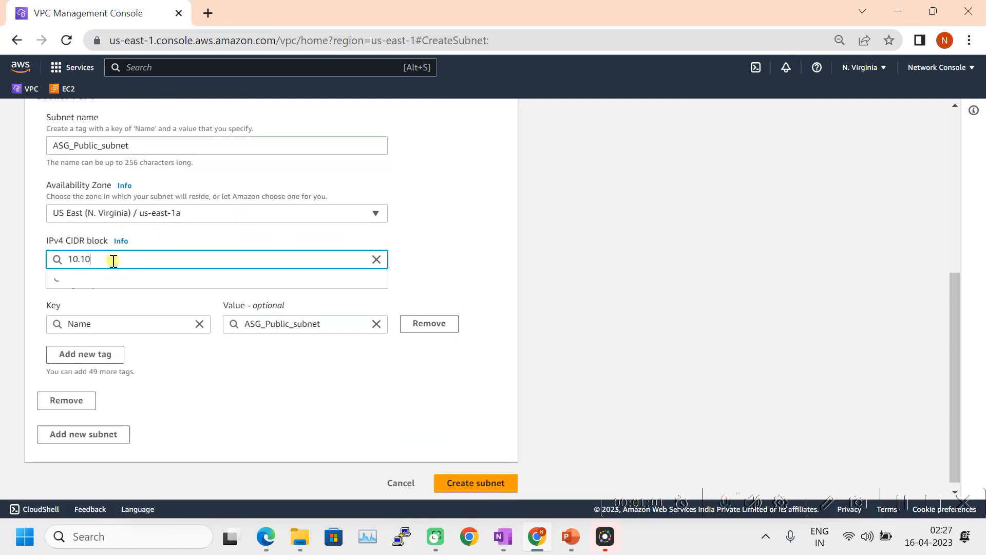
type(".1.0")
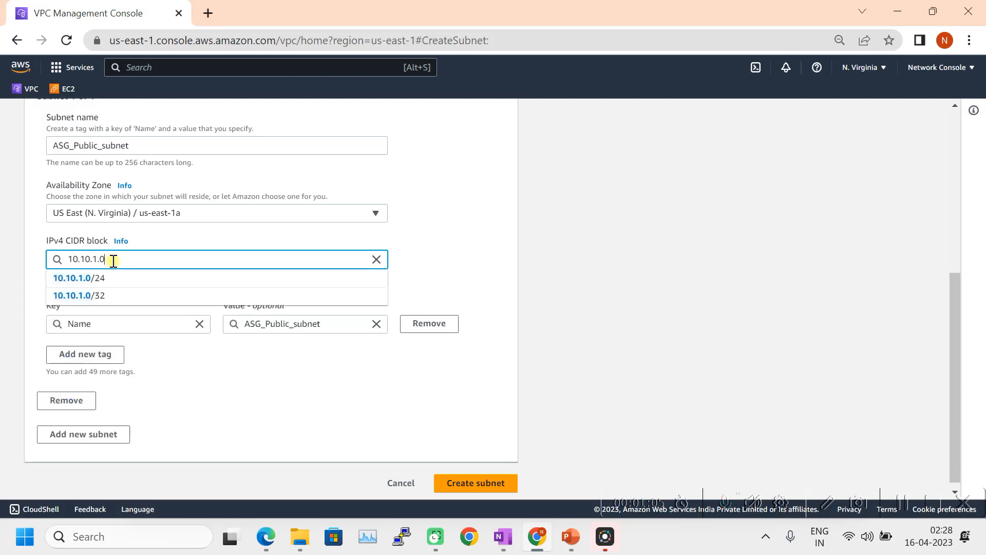
type("/24")
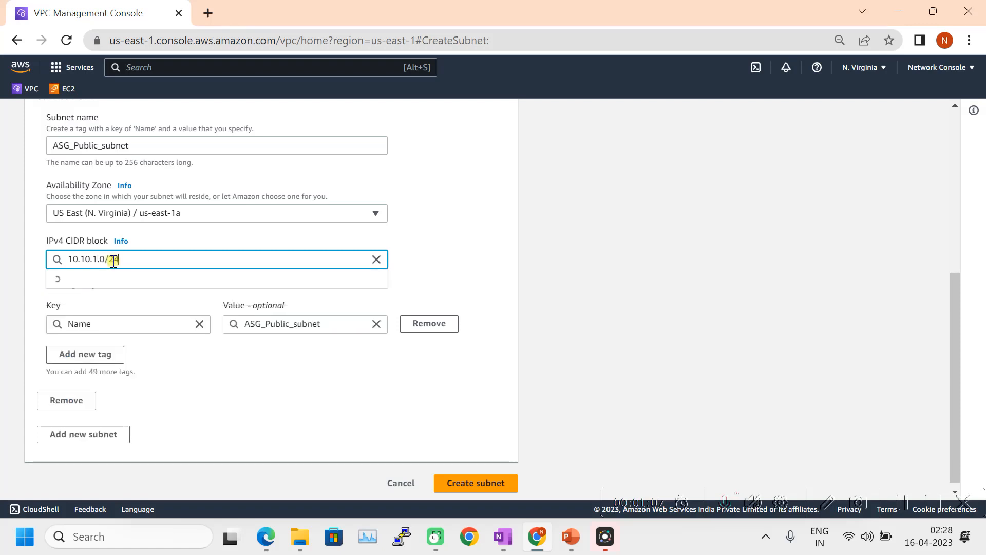
left_click(103, 279)
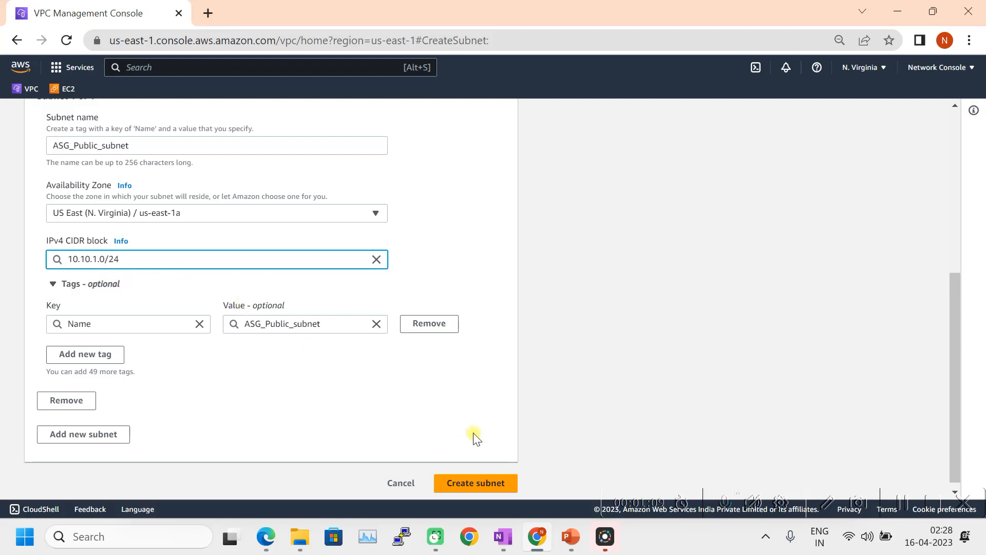
left_click(490, 483)
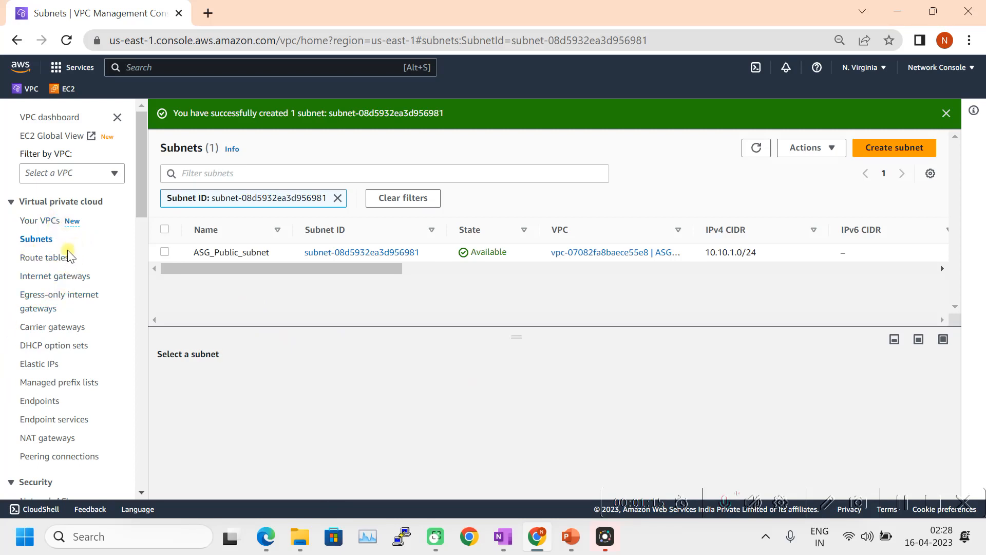
Create an internet gateway with the name tag IGW_ASG.
left_click(55, 276)
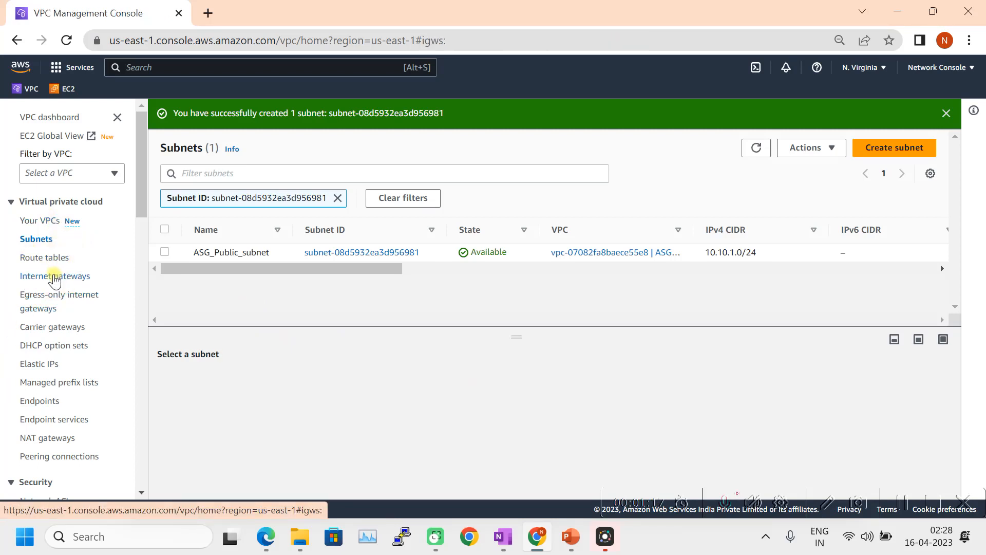
left_click(850, 123)
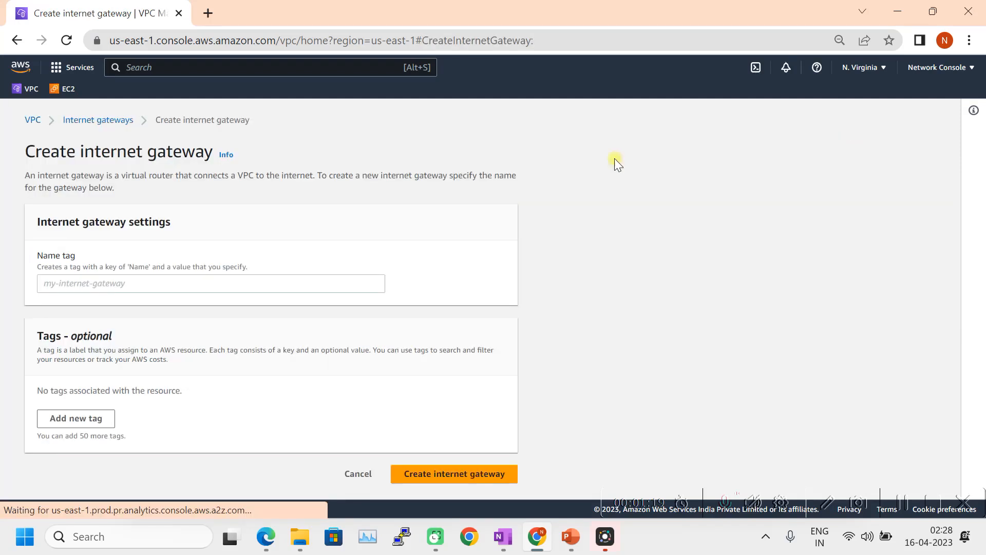
left_click(83, 286)
type("IGW_ASG")
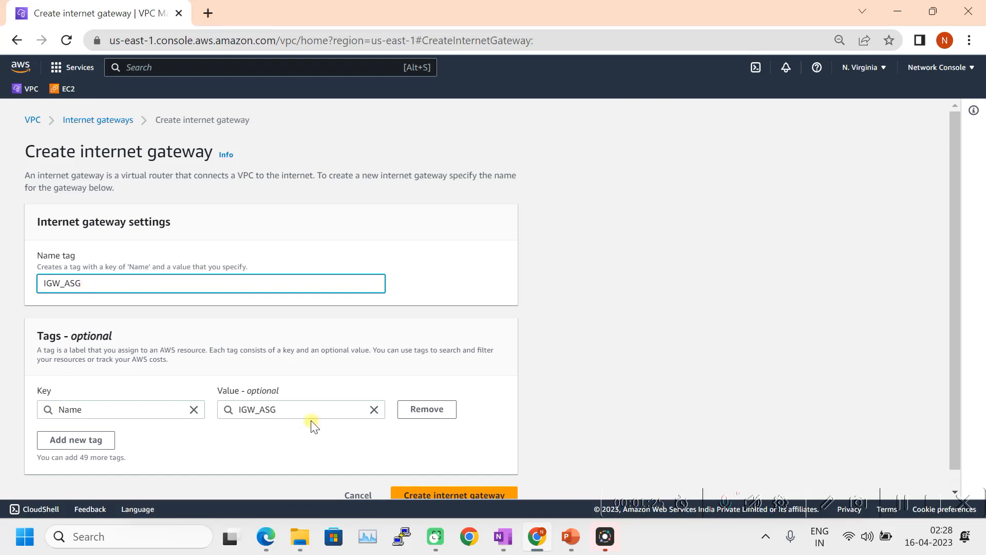
left_click(428, 493)
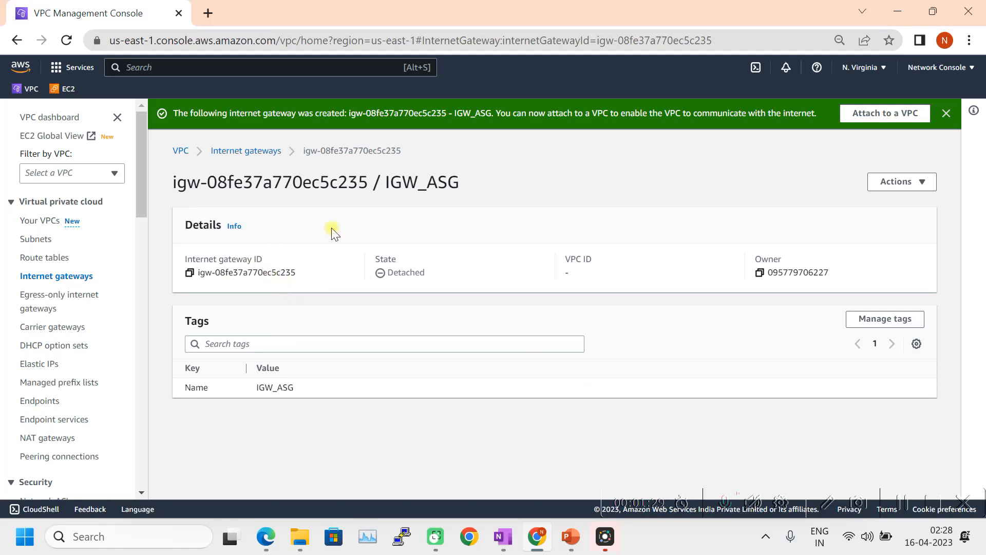
Attach the IGW_ASG internet gateway to ASG_VPC.
left_click(266, 151)
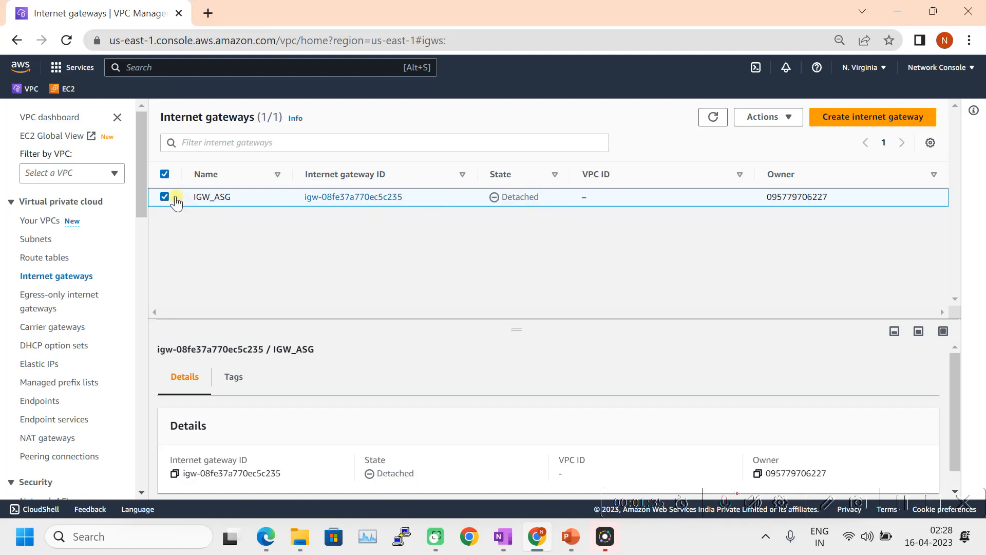
left_click(783, 120)
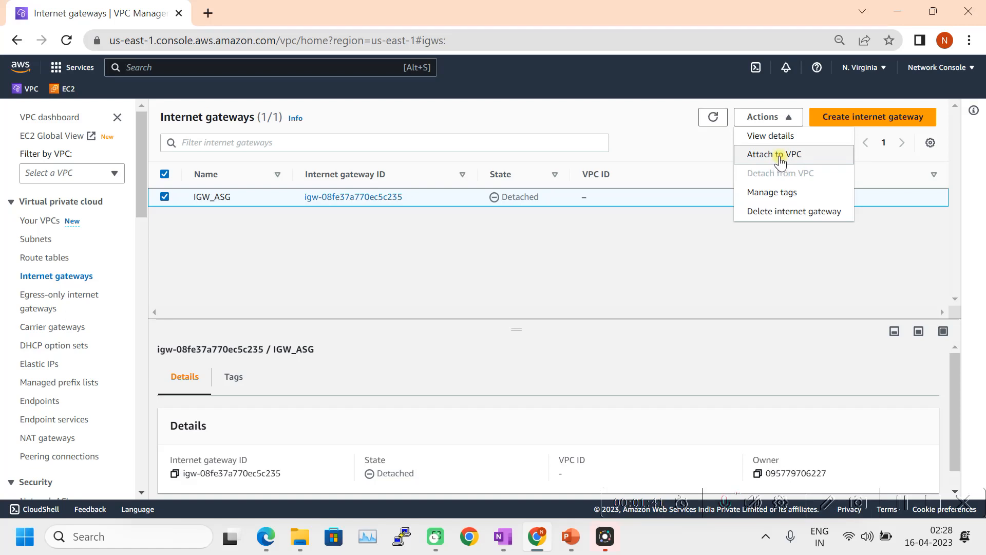
left_click(781, 156)
left_click(189, 266)
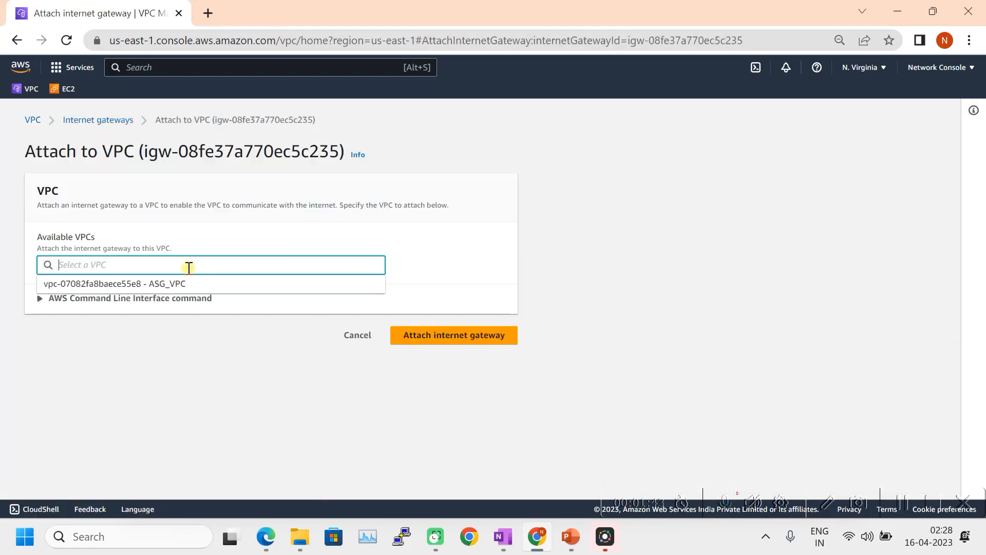
left_click(187, 284)
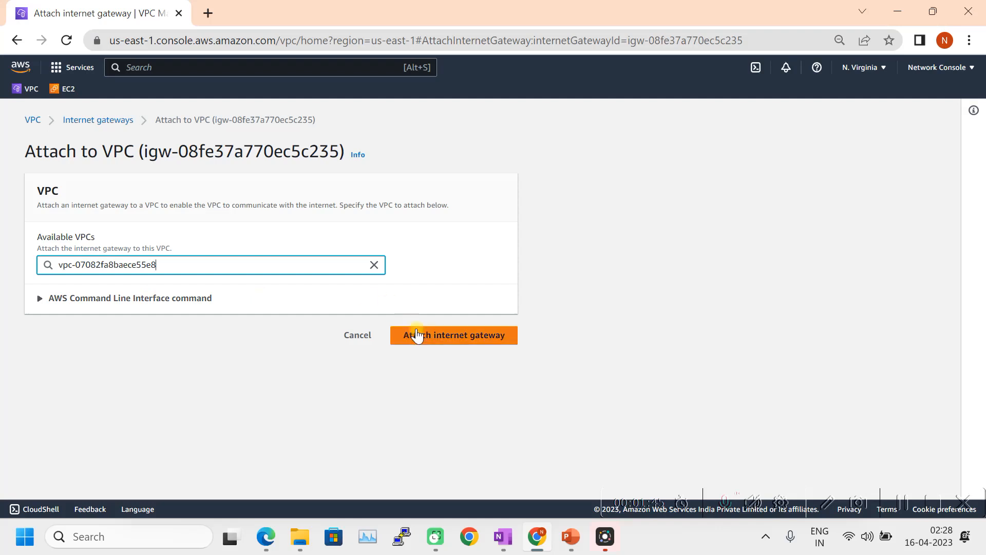
left_click(443, 336)
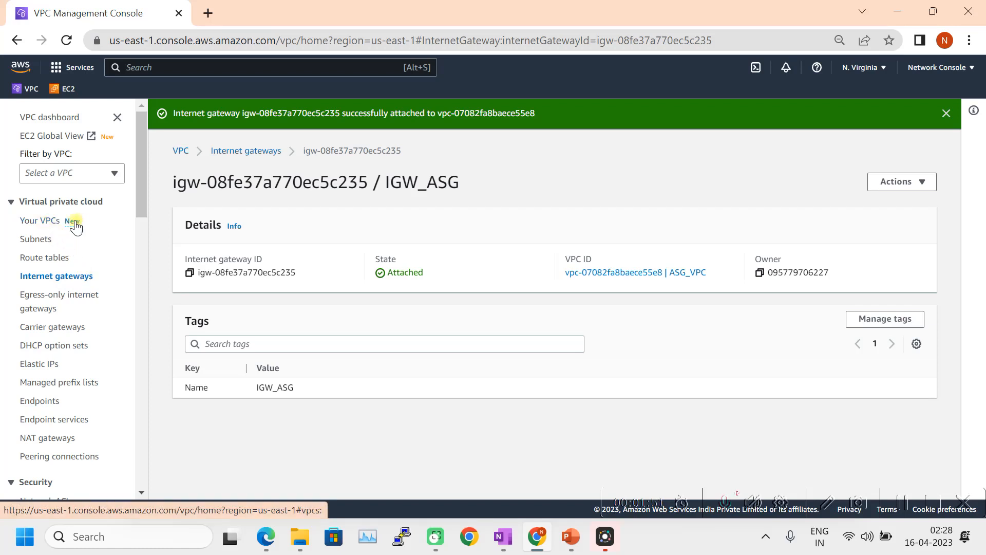
Add a route for destination 0.0.0.0/0 targeting the IGW_ASG internet gateway to the main route table of ASG_VPC, and save it.
left_click(58, 262)
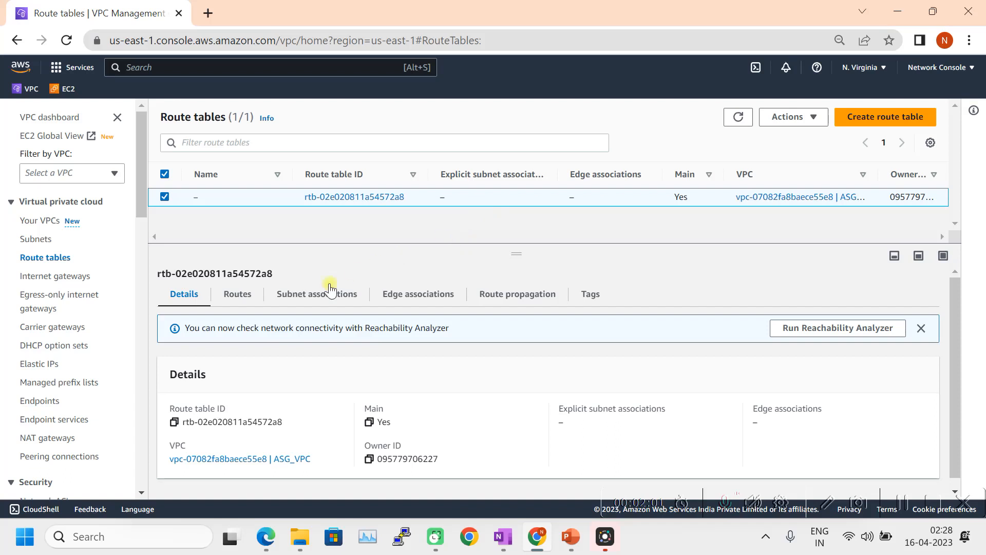
left_click(248, 298)
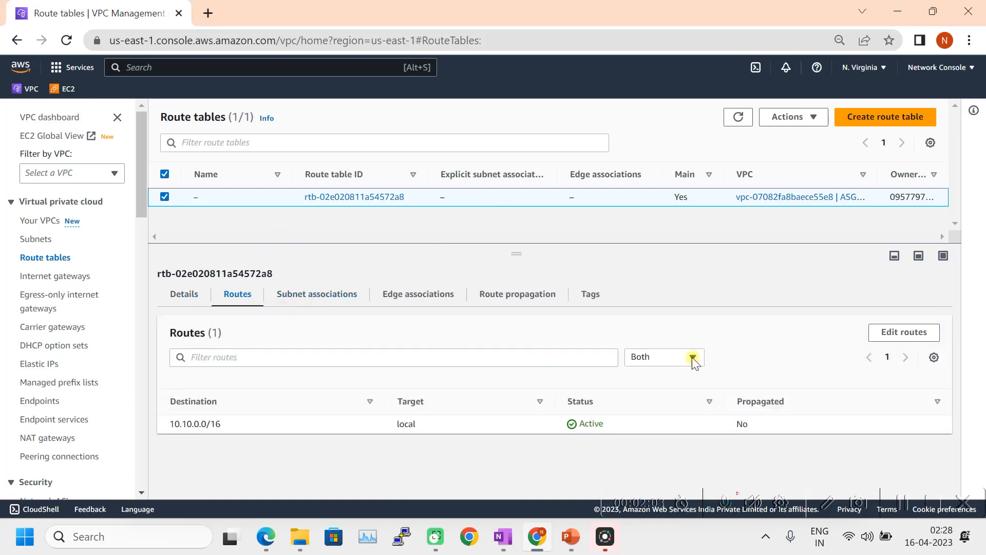
left_click(903, 331)
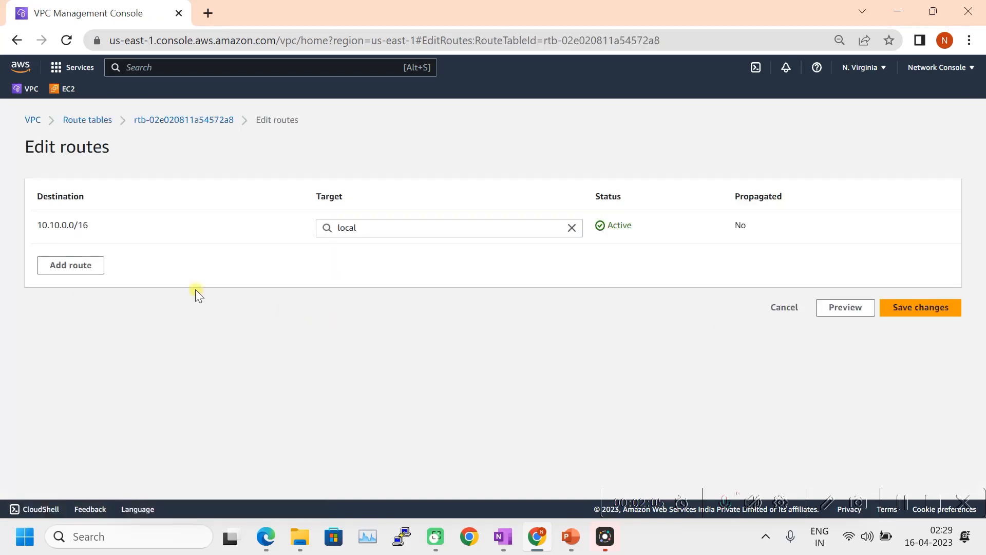
left_click(102, 266)
left_click(88, 267)
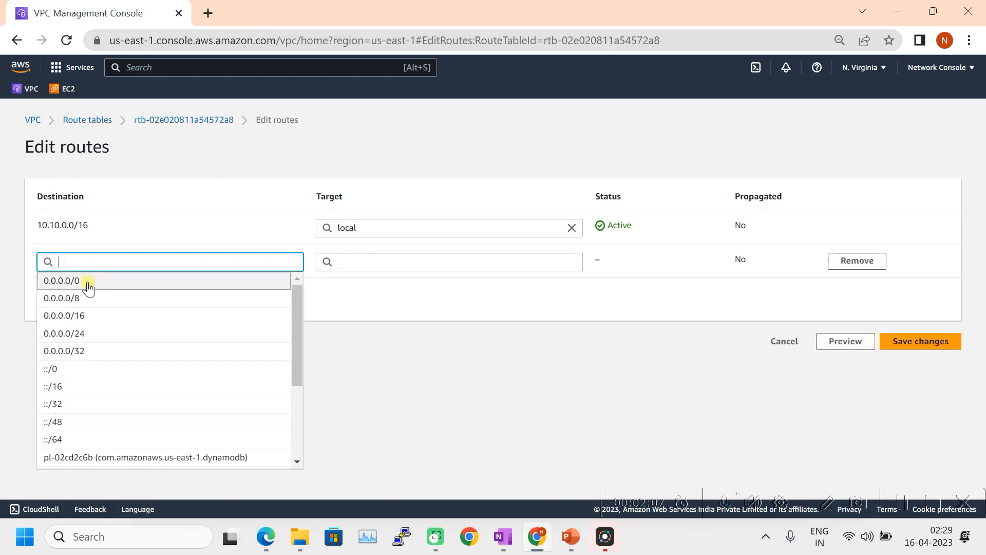
left_click(88, 279)
left_click(369, 261)
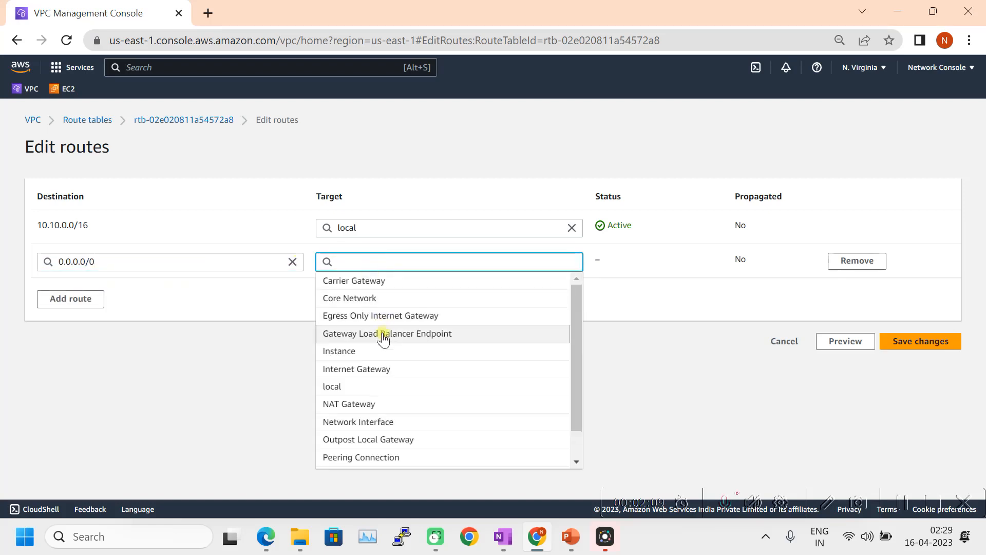
left_click(365, 369)
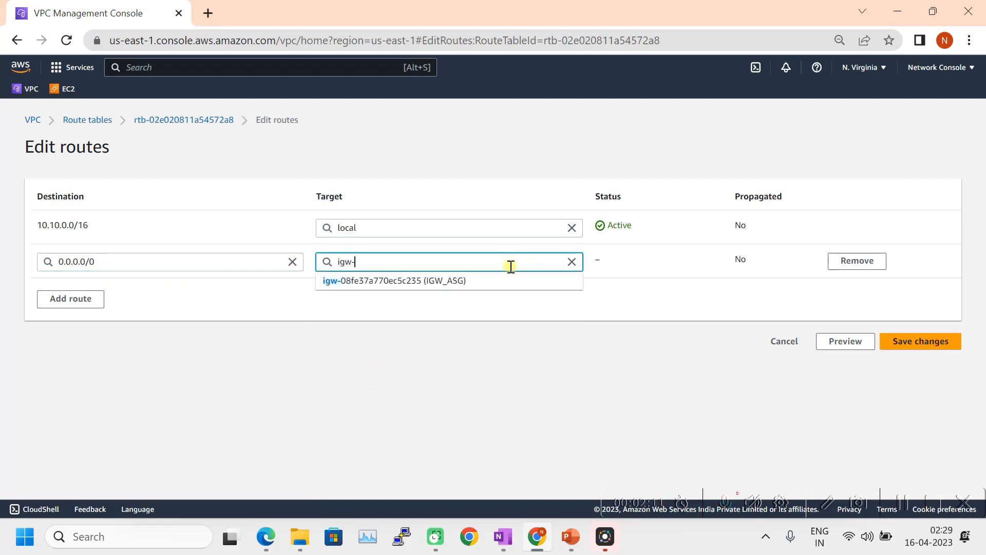
left_click(461, 283)
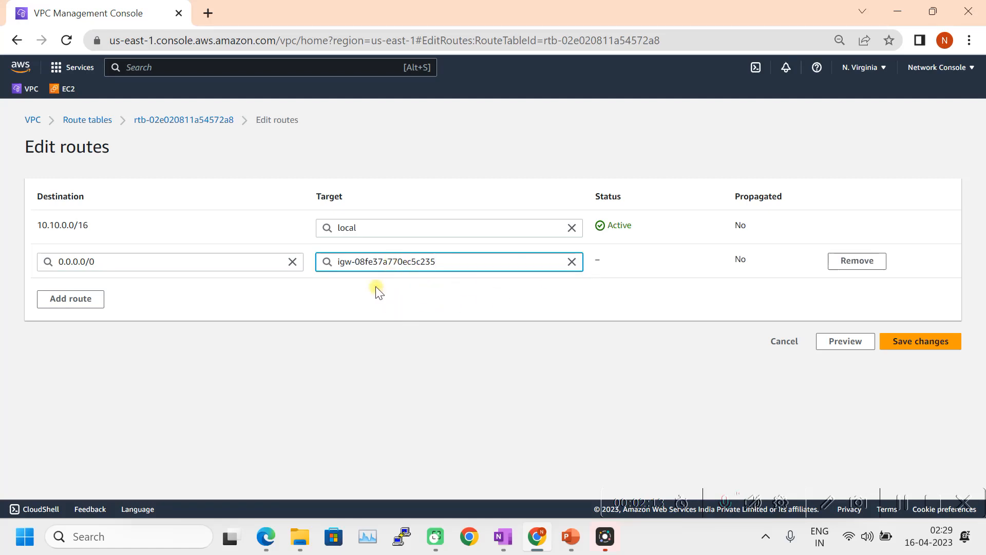
left_click(948, 342)
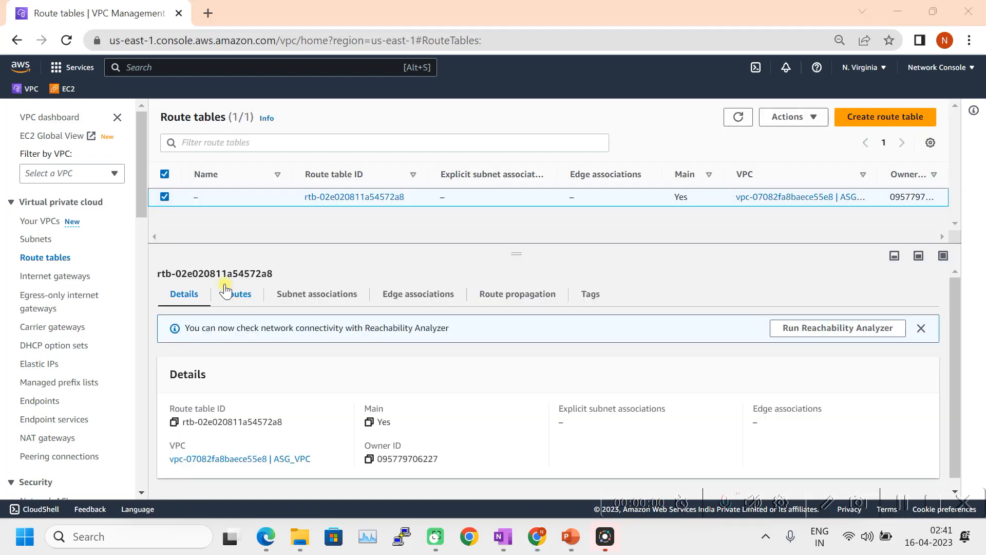
Switch to the EC2 console and open the Auto Scaling launch configurations.
left_click(69, 93)
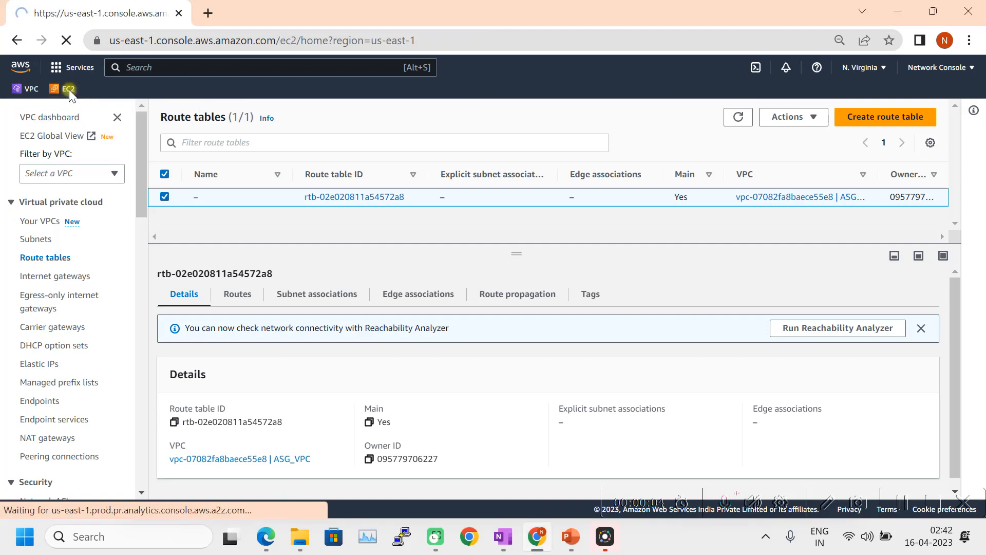
scroll(57, 370, "down", 6)
scroll(52, 200, "up", 4)
scroll(72, 288, "down", 4)
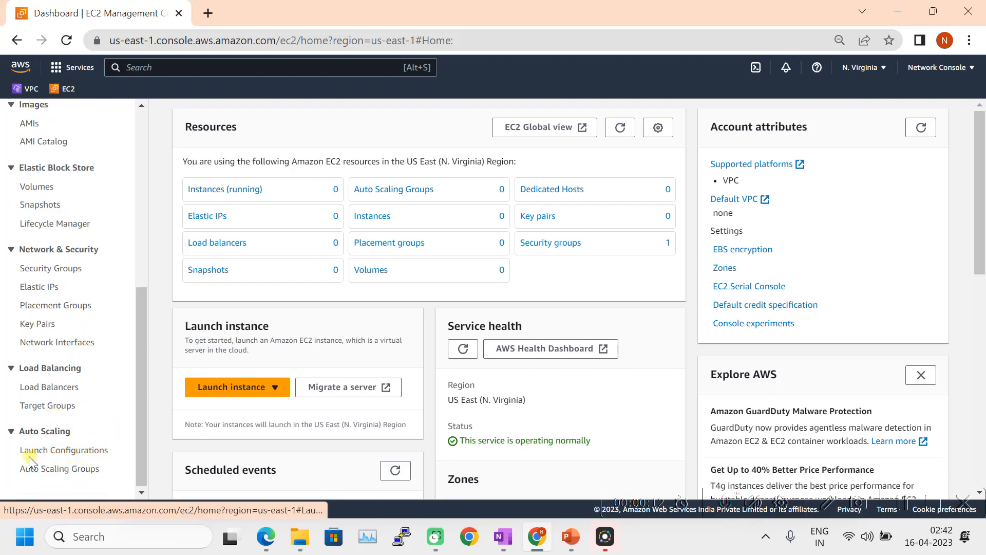
left_click(73, 452)
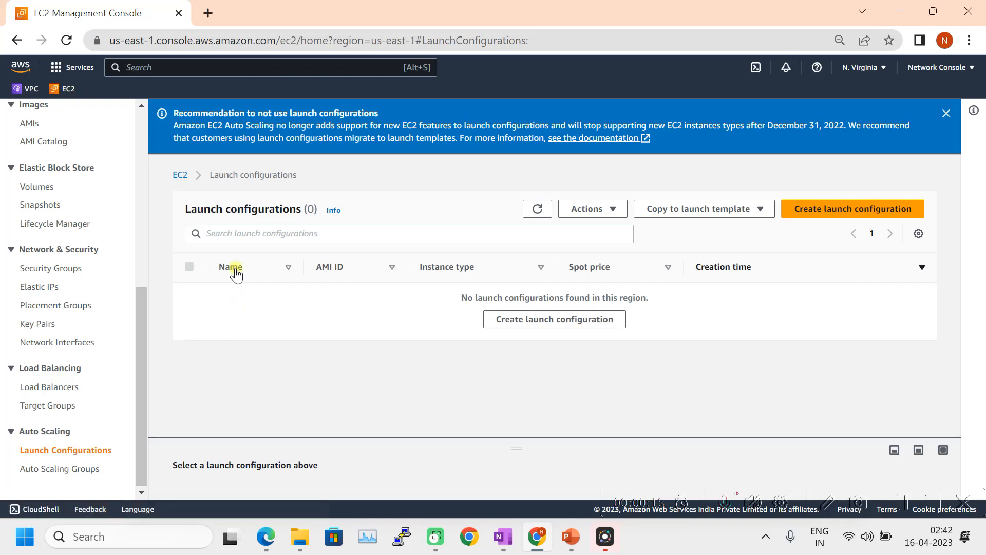
Go to the EC2 launch templates and start creating a new launch template.
left_click_drag(175, 125, 348, 120)
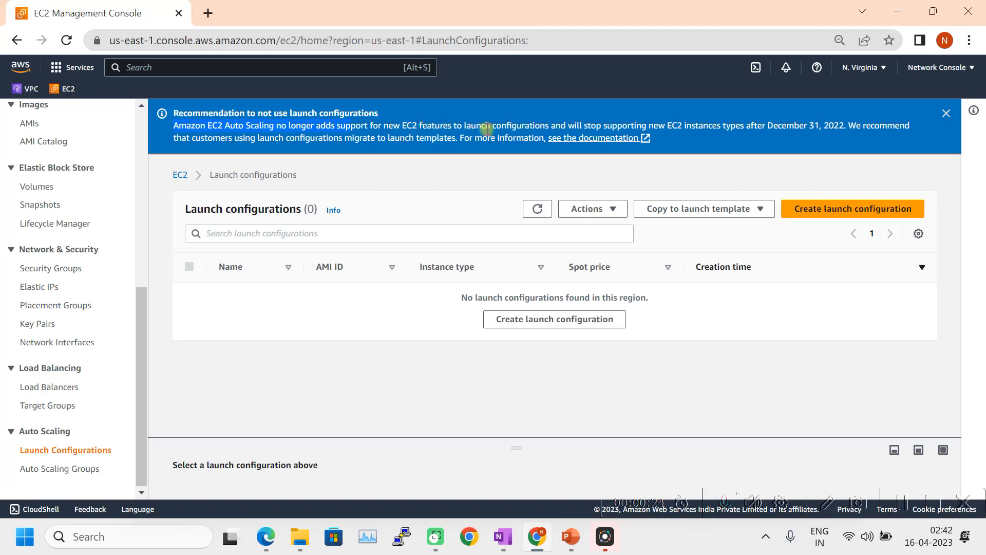
left_click_drag(460, 139, 391, 139)
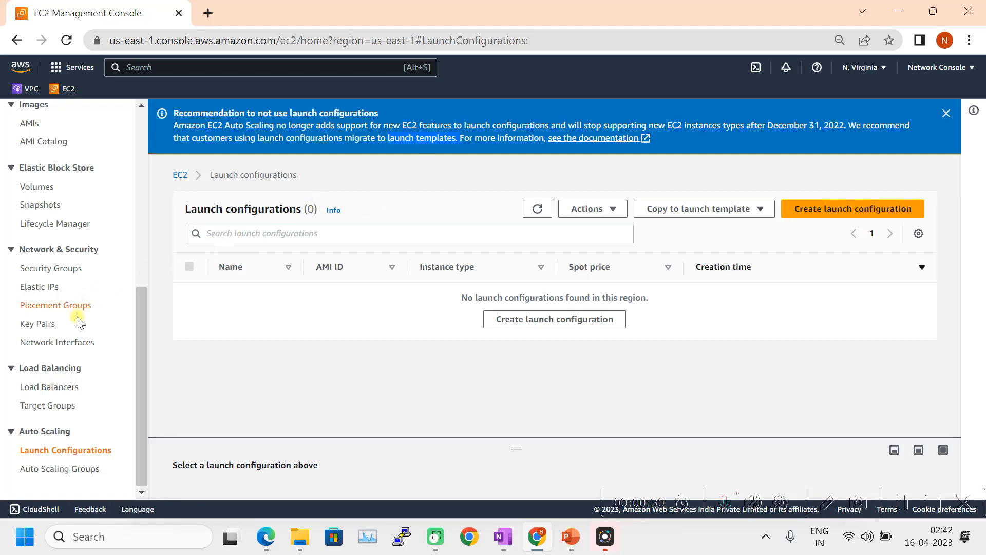
scroll(74, 323, "up", 5)
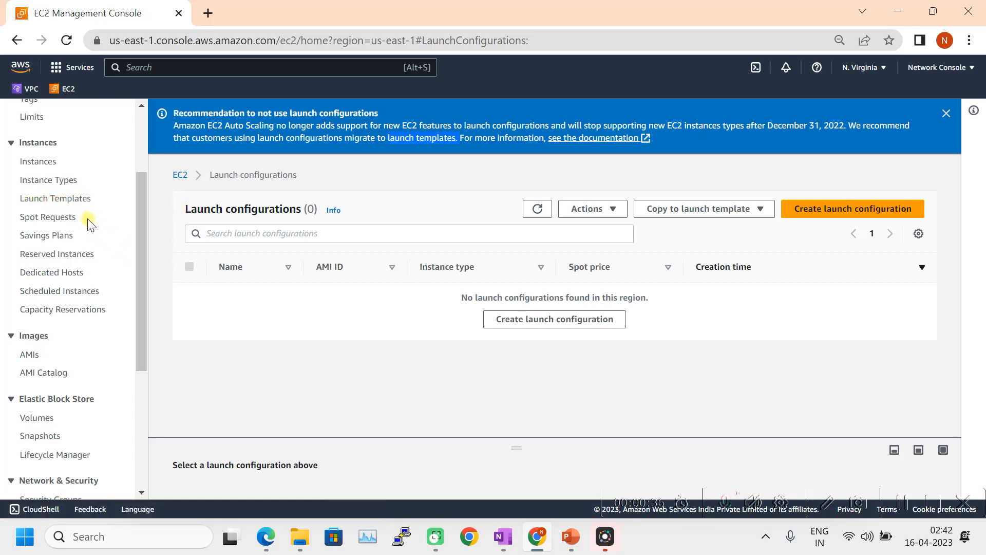
left_click(53, 199)
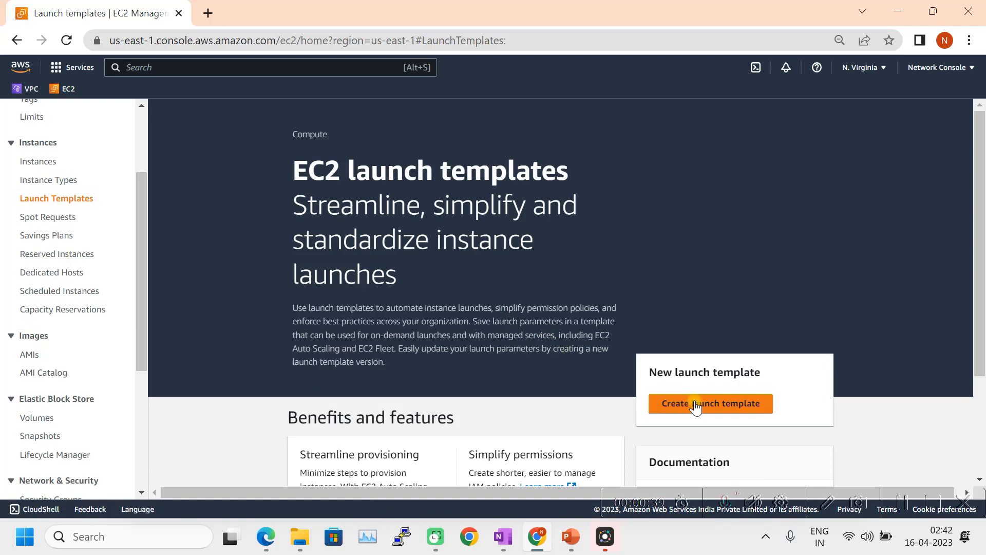
left_click(696, 404)
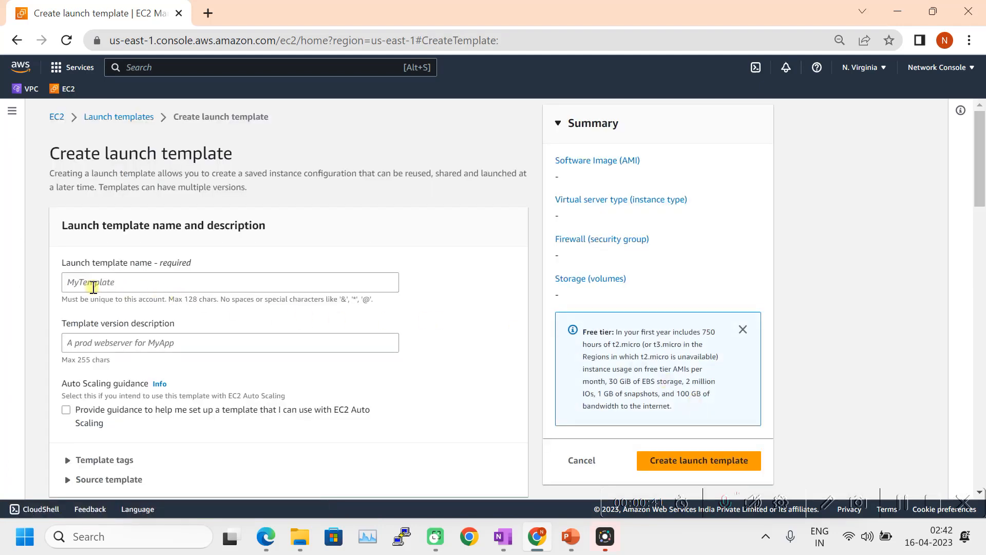
Name the launch template ASG_Template.
left_click(84, 287)
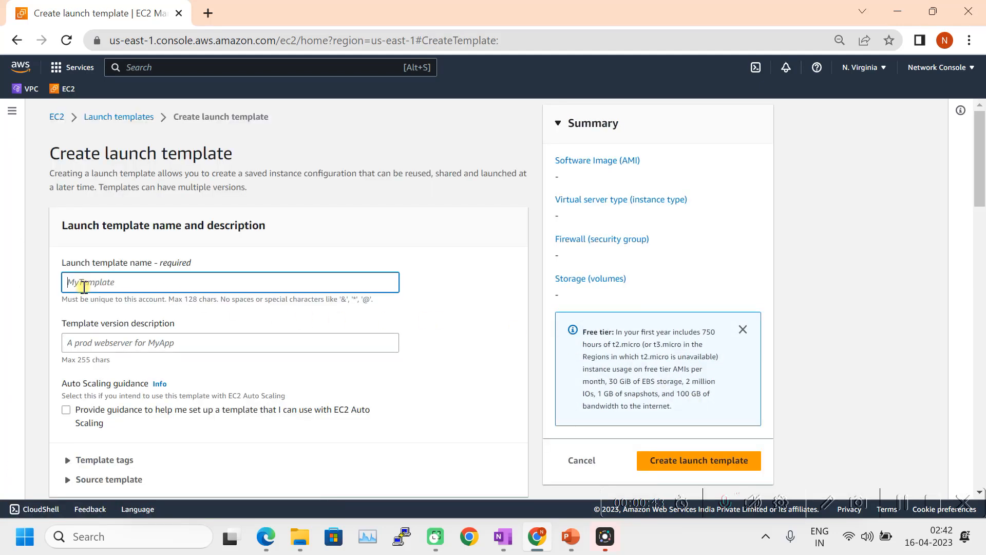
type("A")
type("SG-TE")
key("BackSpace")
type("e")
left_click(84, 286)
key("BackSpace")
type("_Template")
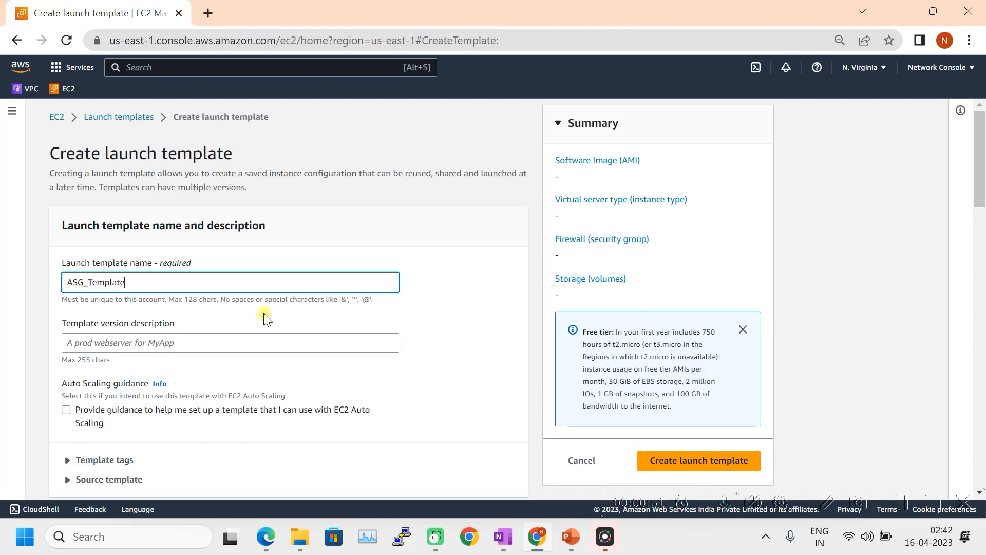
left_click(452, 297)
Enter a version description for the launch template.
left_click(122, 344)
type("A")
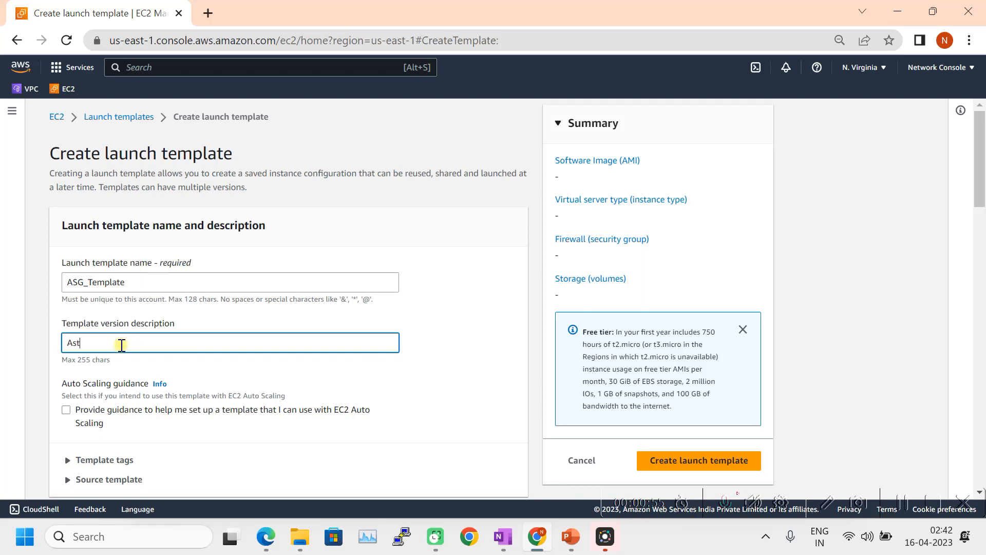
type("s")
key("BackSpace")
Choose Amazon Linux from the quick-start images as the template's machine image.
scroll(216, 379, "down", 7)
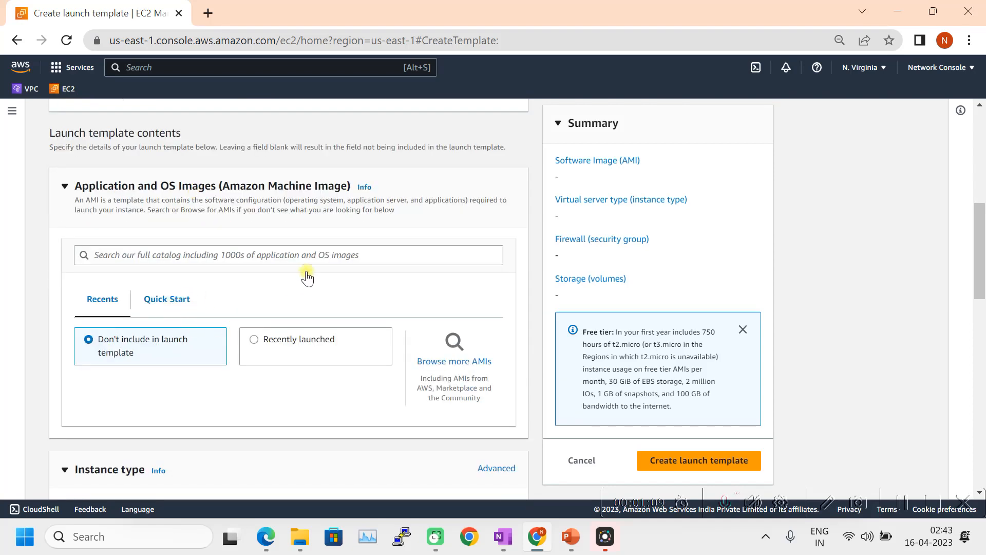
left_click(186, 301)
left_click(184, 378)
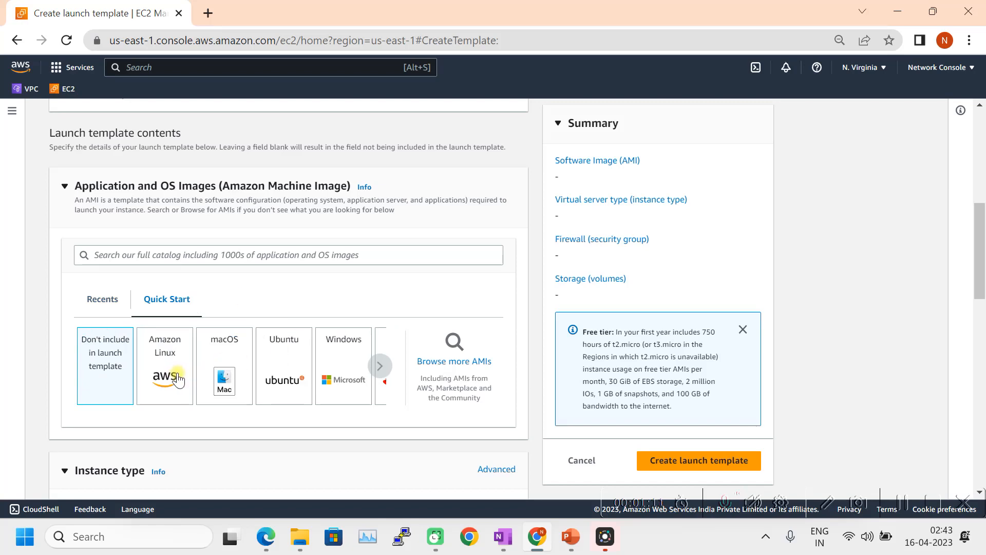
Set the launch template's instance type to t2.micro.
scroll(283, 397, "down", 3)
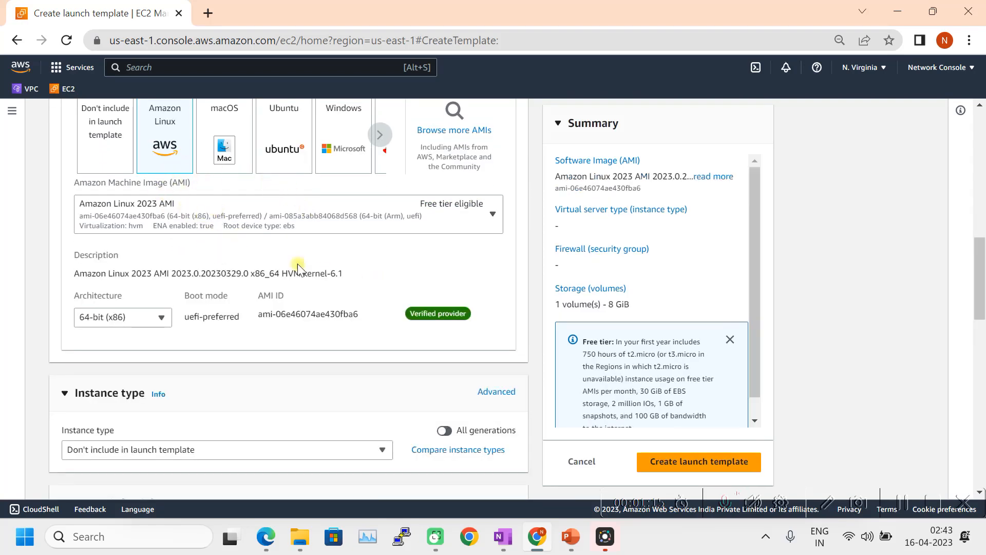
scroll(399, 341, "down", 1)
scroll(399, 340, "down", 4)
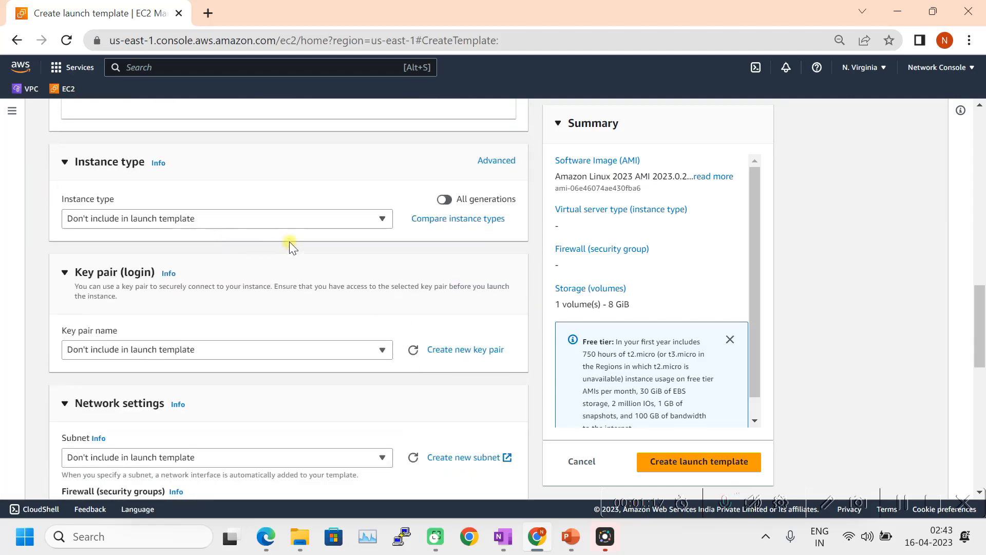
scroll(241, 290, "up", 1)
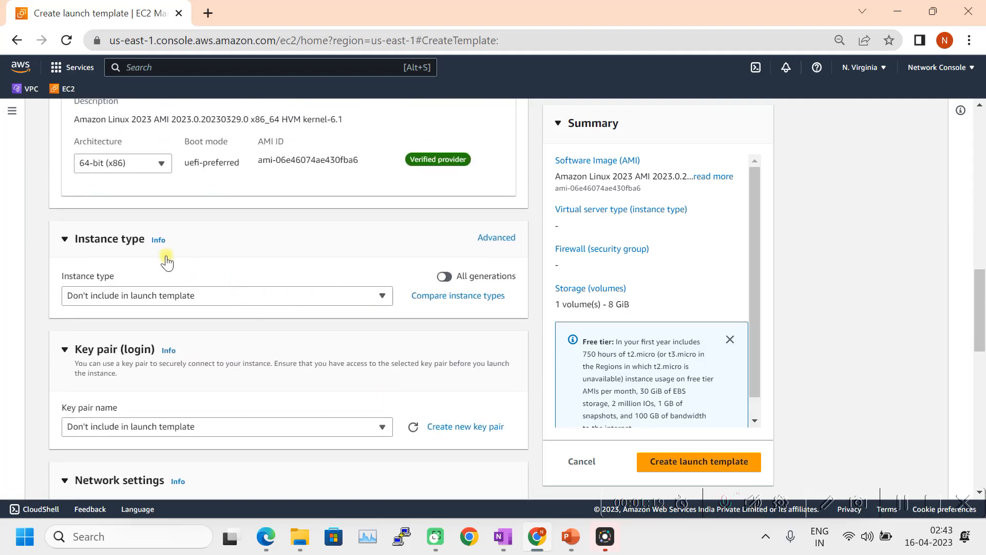
scroll(260, 253, "up", 3)
scroll(288, 353, "down", 3)
left_click(223, 295)
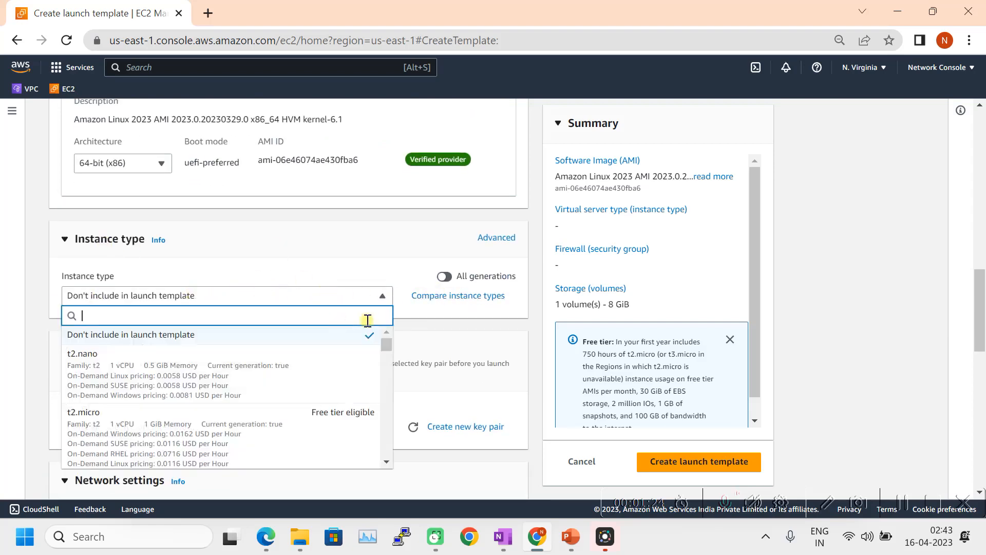
left_click(237, 417)
Create a new RSA key pair named ASG_Key in .pem format for the launch template.
scroll(421, 359, "down", 4)
left_click(462, 244)
left_click(391, 266)
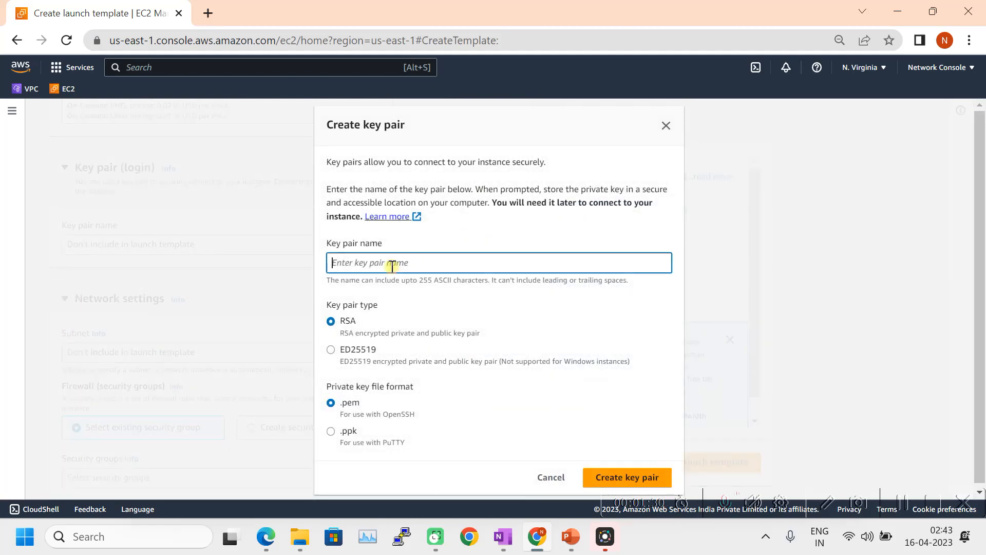
type("ASG_Key")
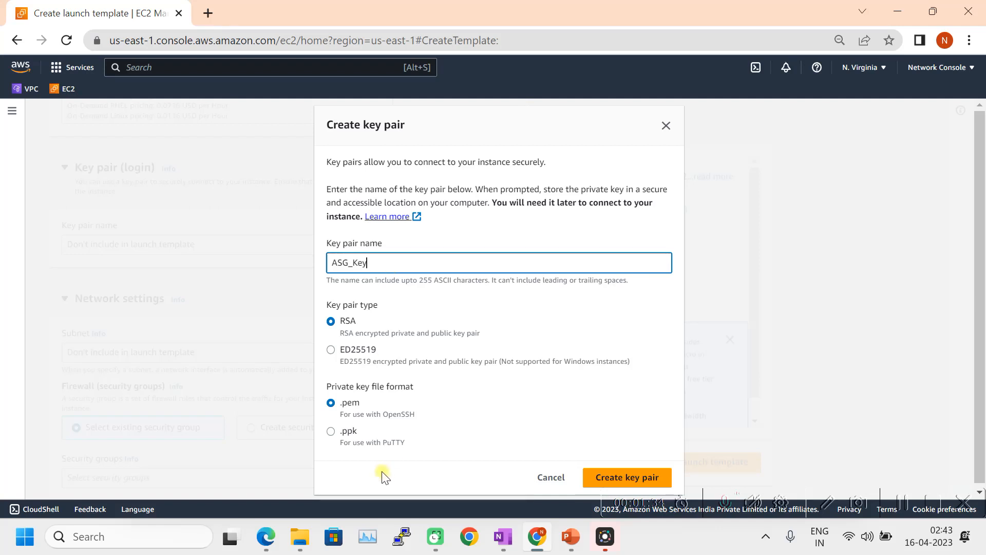
left_click(637, 485)
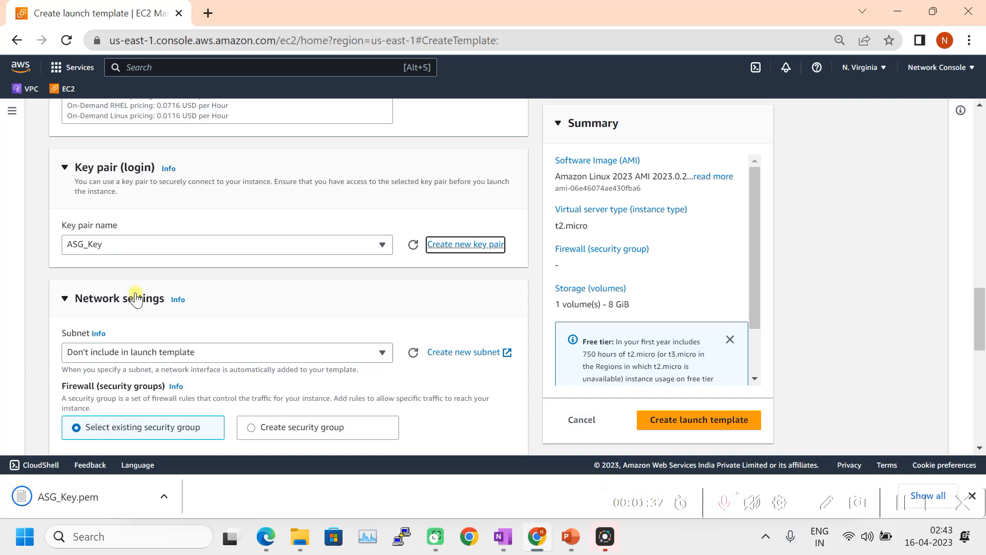
Choose to create a new security group in the network settings and name it NSG_ASG.
scroll(136, 298, "down", 3)
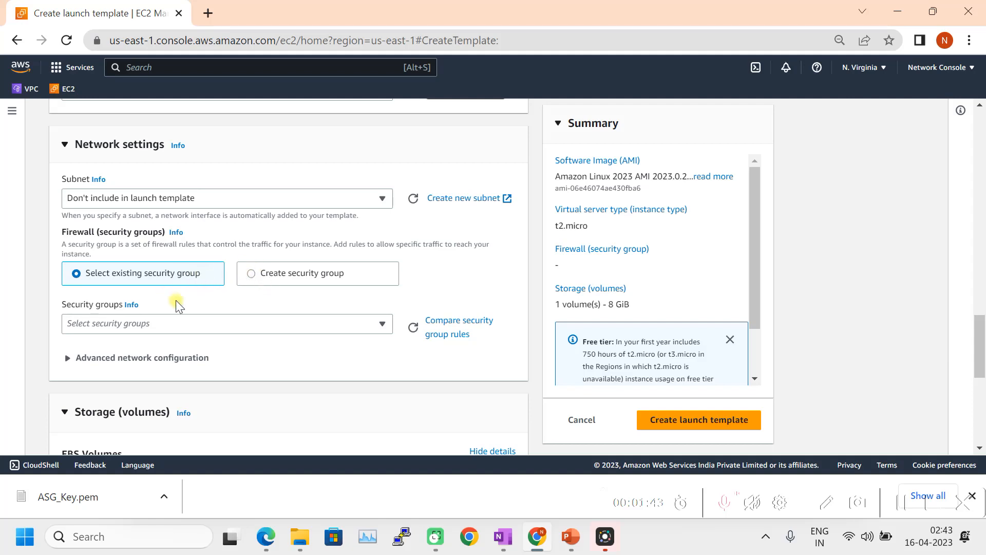
left_click(247, 273)
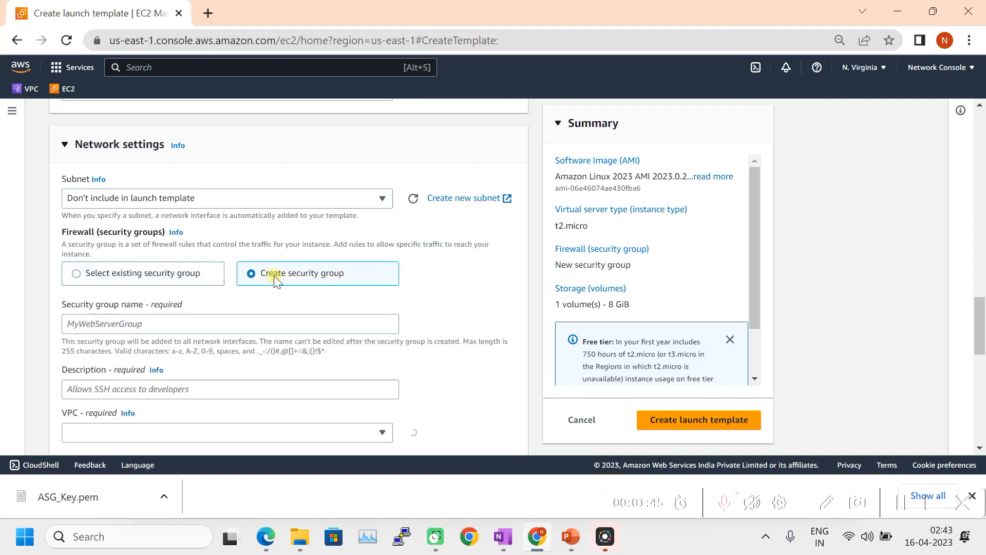
scroll(183, 318, "down", 3)
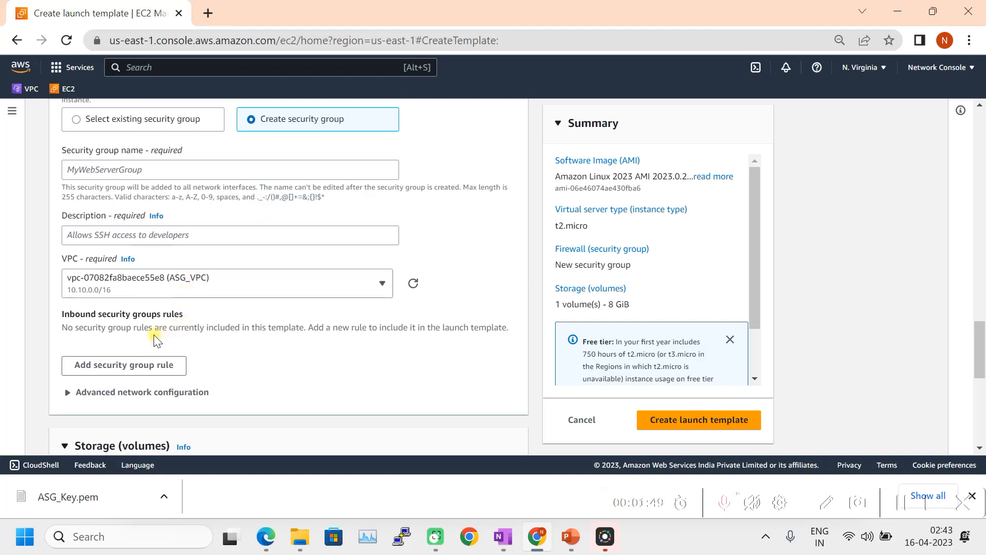
scroll(147, 341, "up", 1)
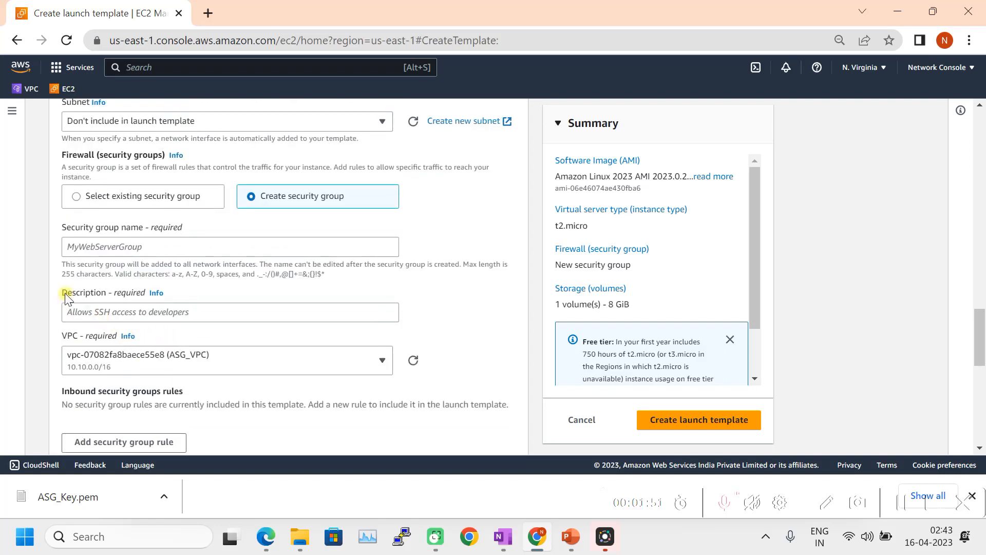
left_click(94, 242)
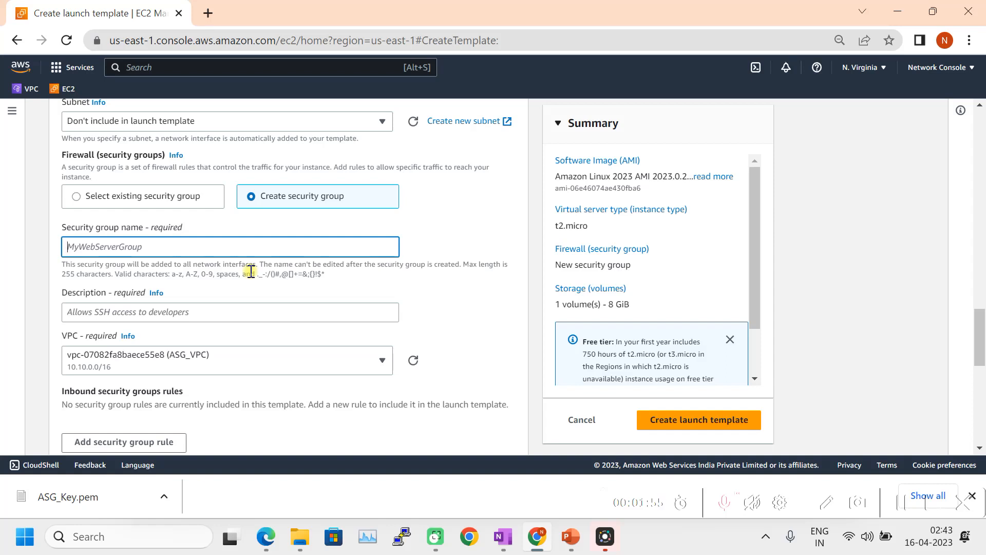
type("NSG_ASG")
left_click(109, 312)
Add an inbound security group rule of type All ICMP - IPv4 with source type Anywhere.
scroll(183, 308, "down", 3)
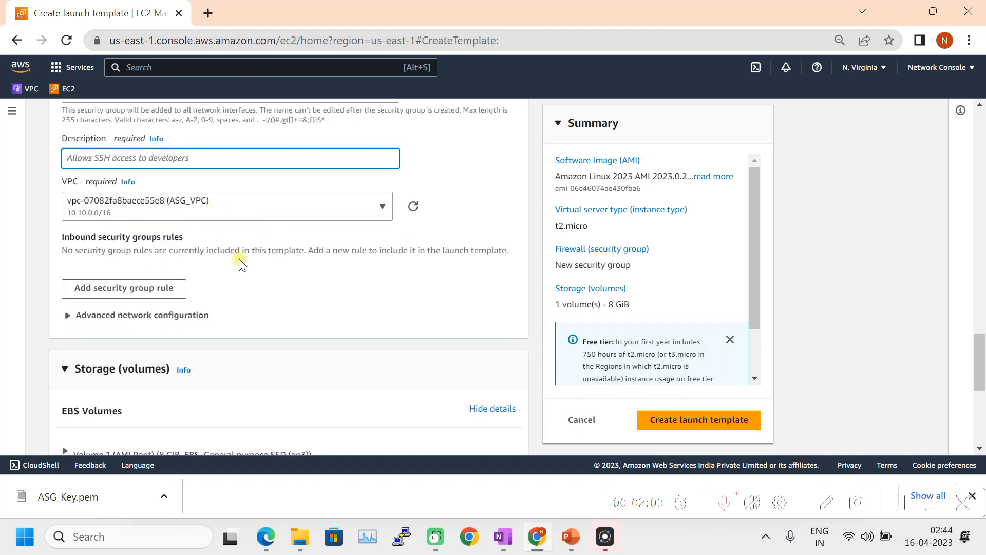
left_click(148, 287)
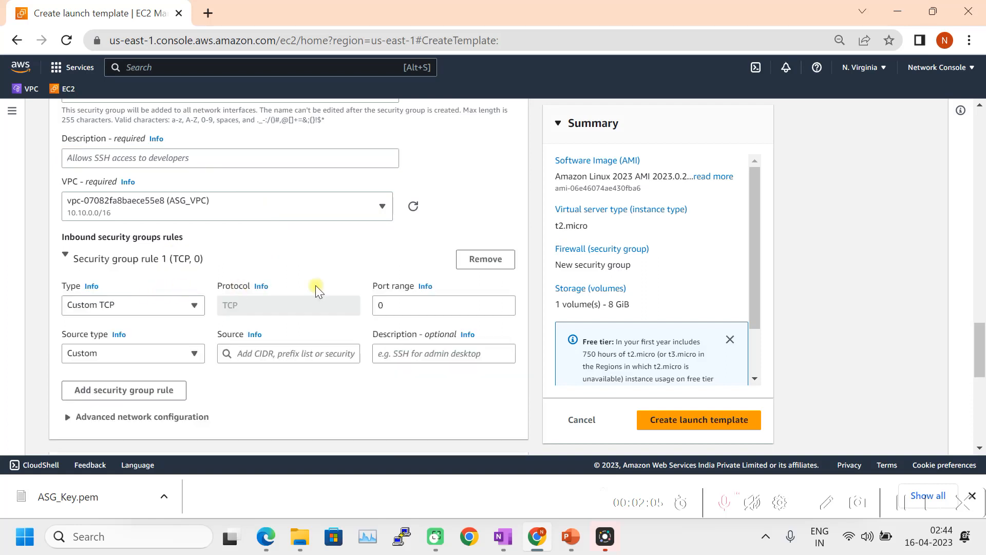
left_click(172, 310)
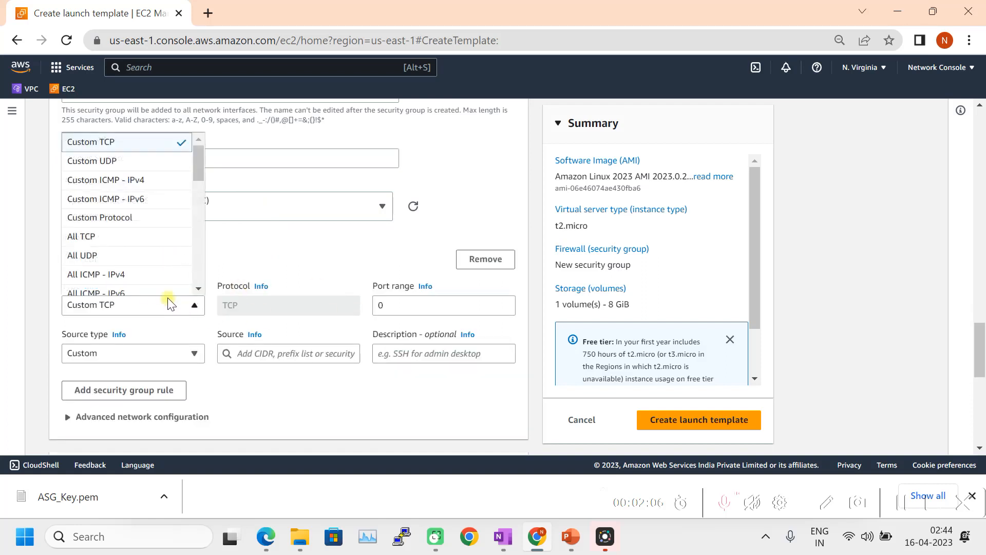
left_click(116, 275)
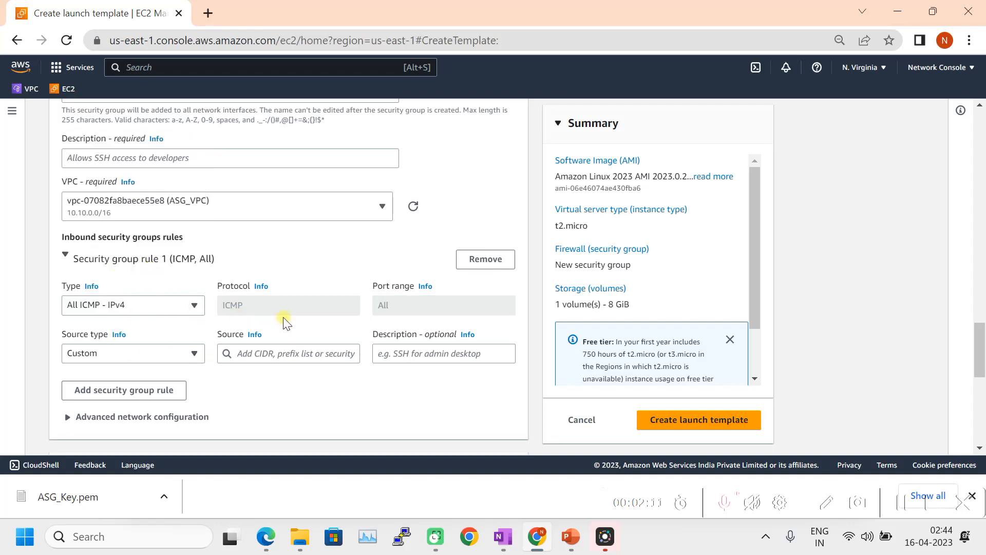
left_click(190, 352)
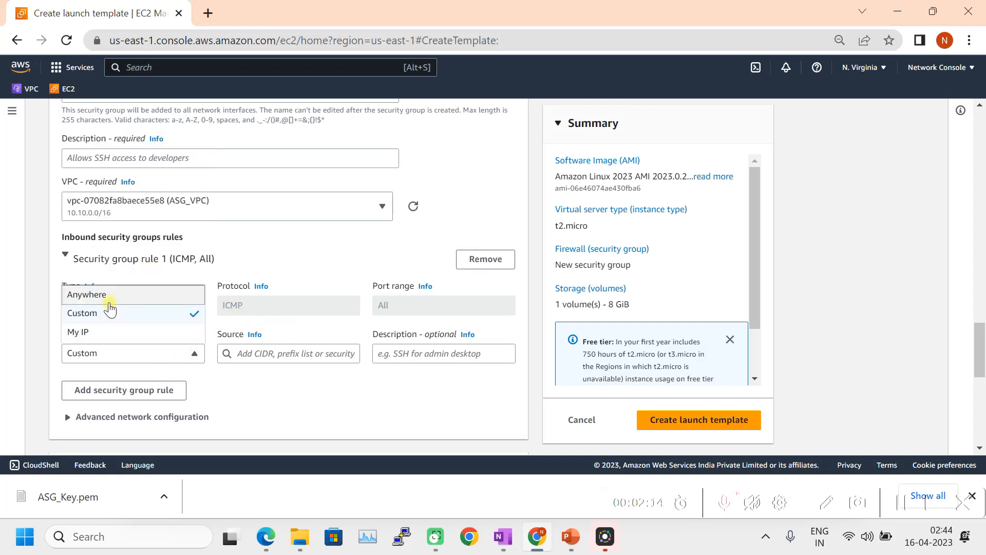
left_click(109, 295)
Add a second inbound security group rule of type ssh with source type Anywhere.
scroll(329, 380, "down", 3)
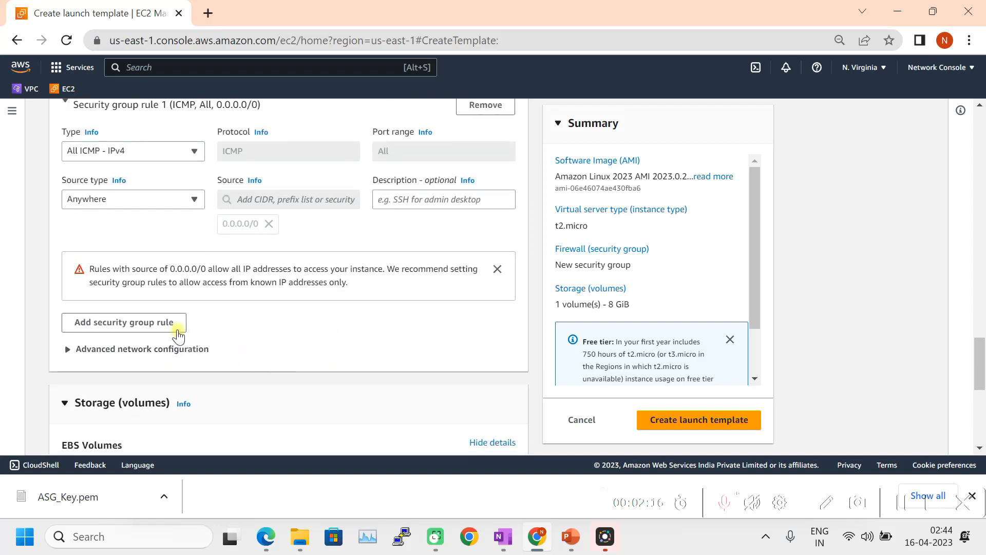
left_click(186, 323)
left_click(191, 312)
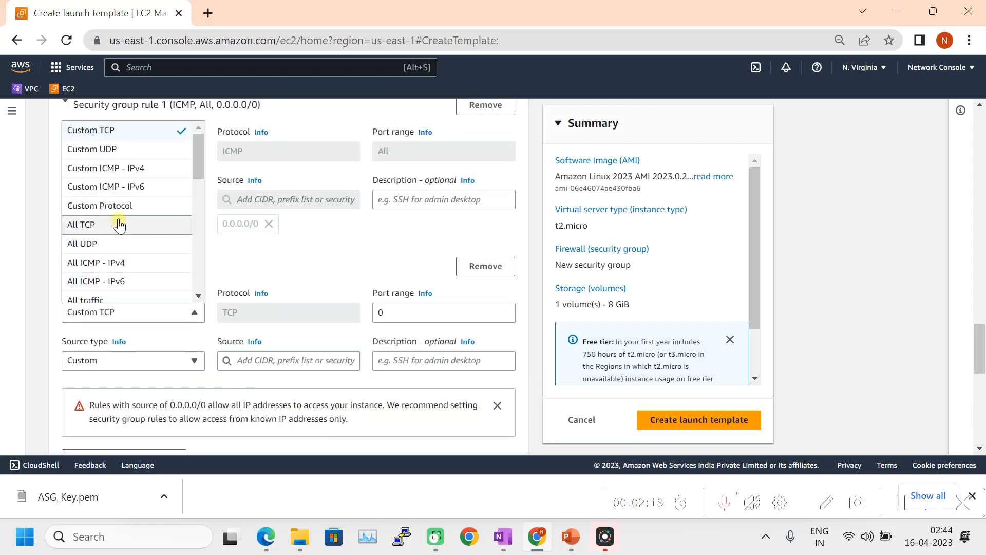
scroll(140, 194, "down", 1)
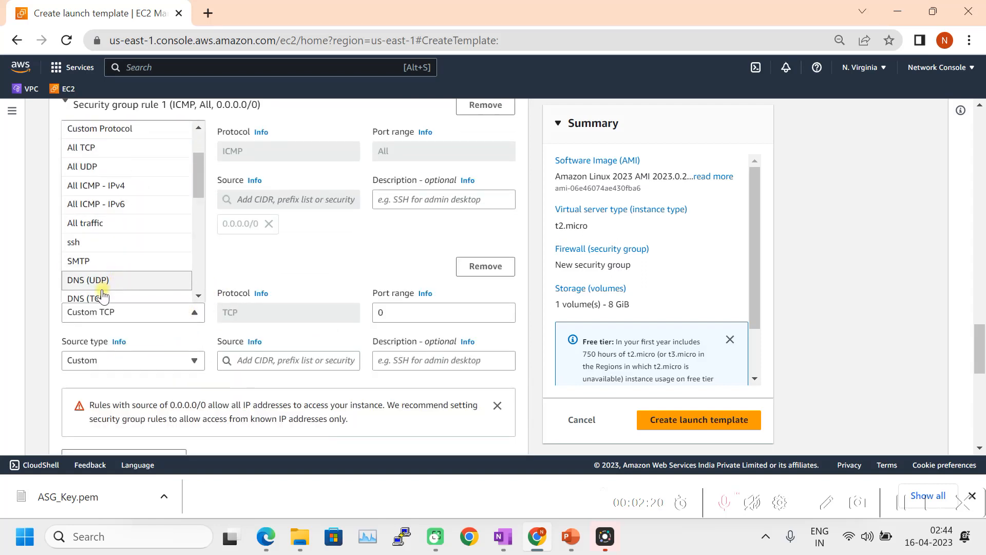
left_click(117, 245)
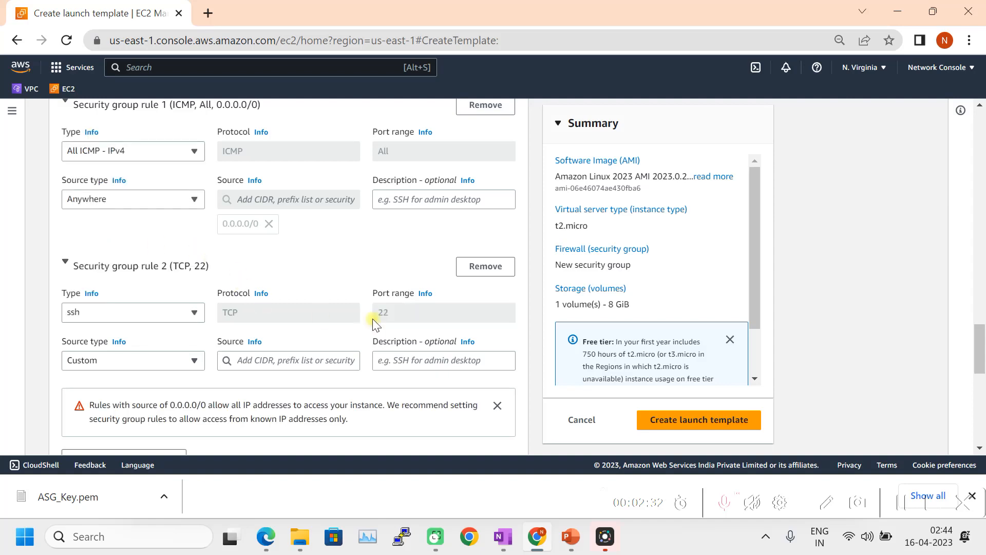
scroll(341, 360, "down", 3)
left_click(189, 203)
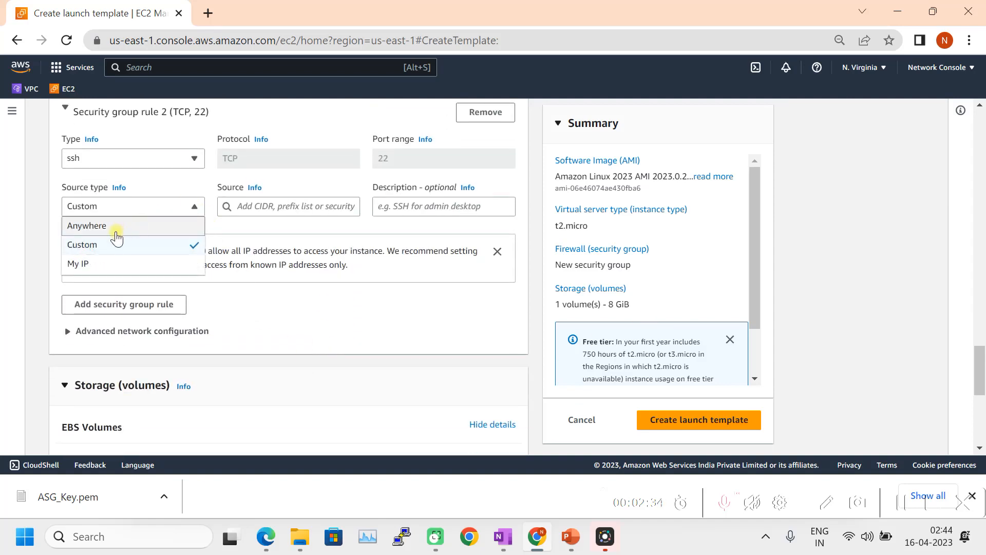
left_click(116, 226)
scroll(303, 333, "down", 7)
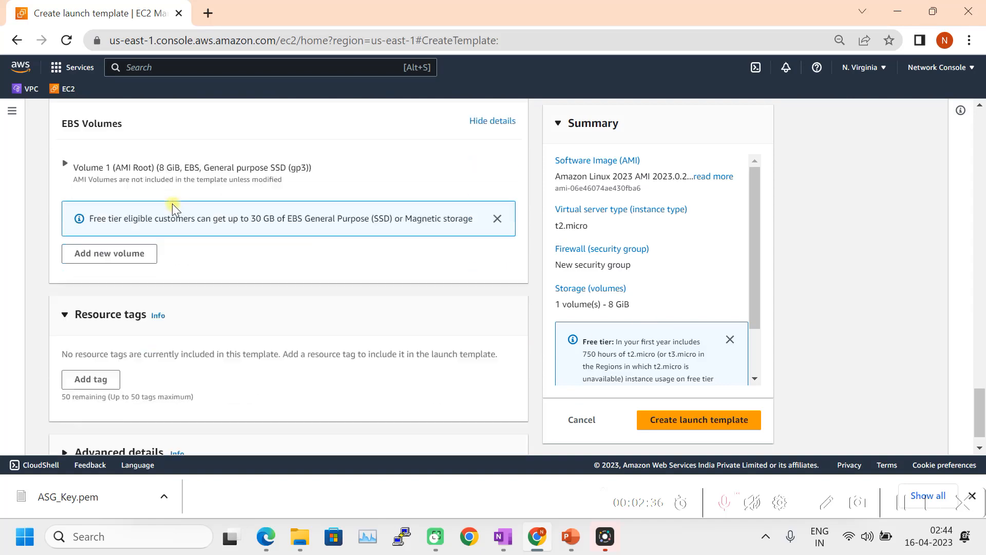
scroll(303, 377, "up", 3)
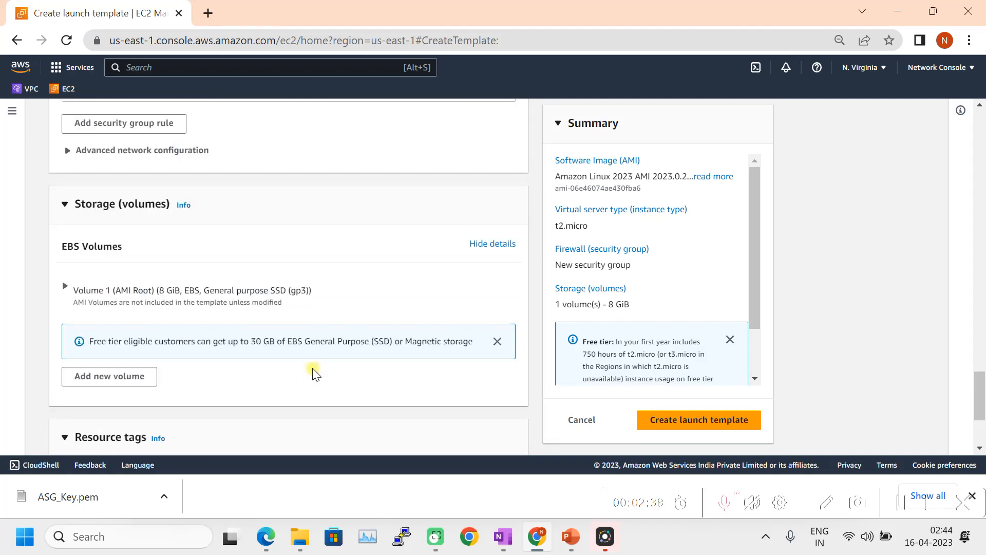
scroll(312, 368, "up", 9)
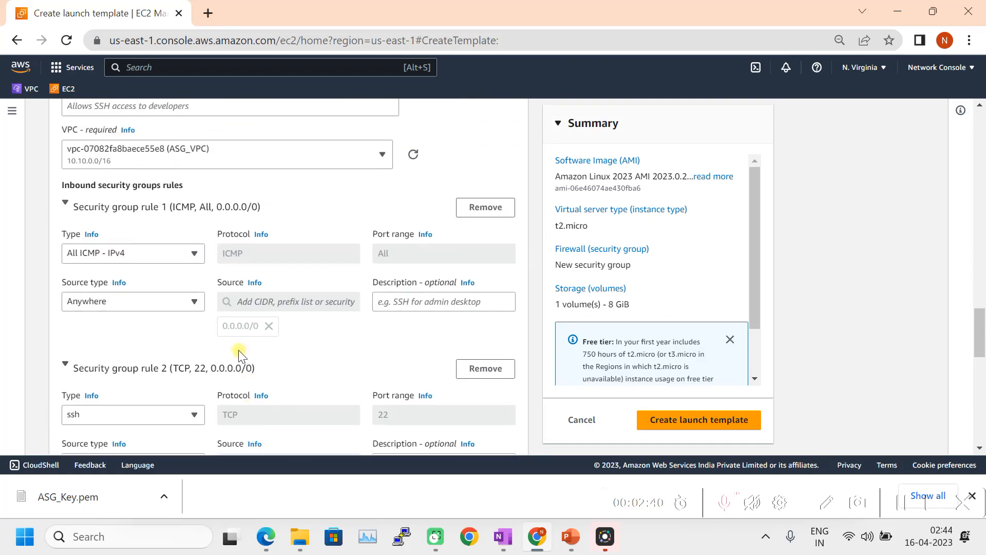
Enter the security group description "Allow ICMP and SSH" and create the launch template.
scroll(238, 350, "up", 3)
scroll(172, 270, "up", 4)
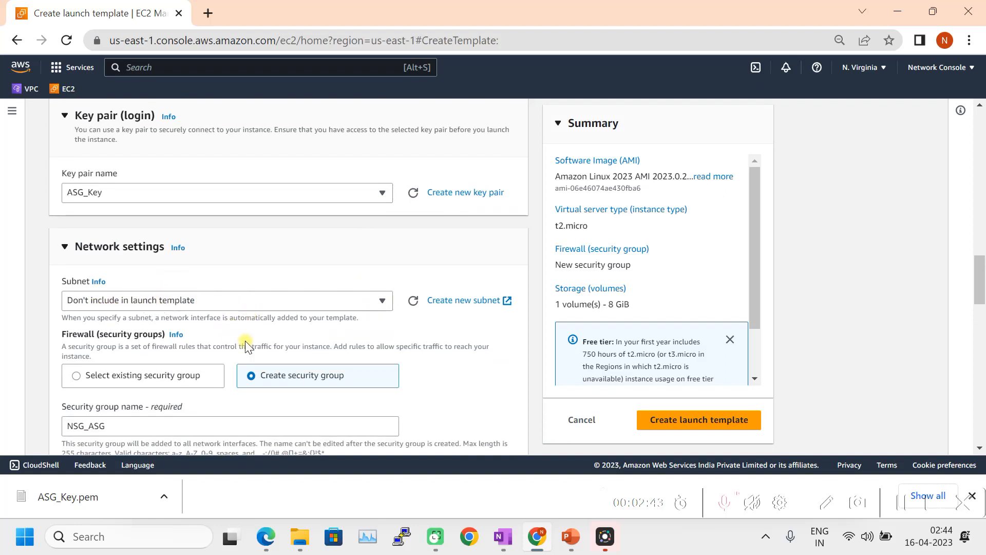
scroll(245, 341, "down", 4)
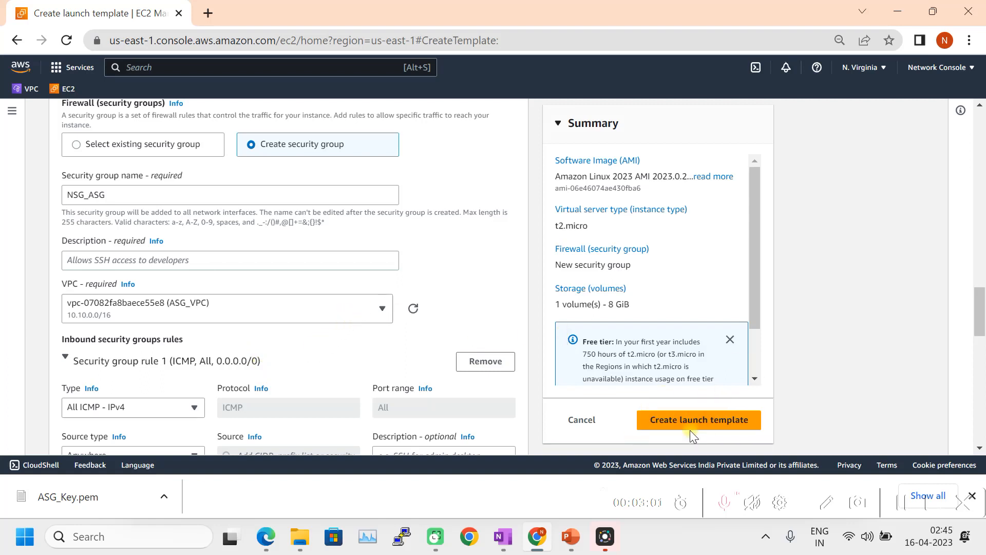
left_click(702, 420)
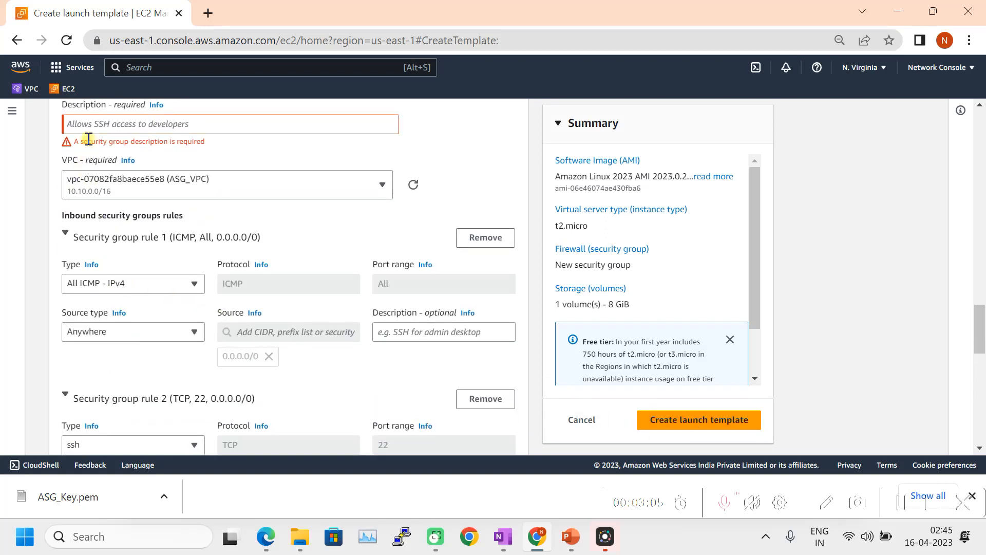
left_click(86, 126)
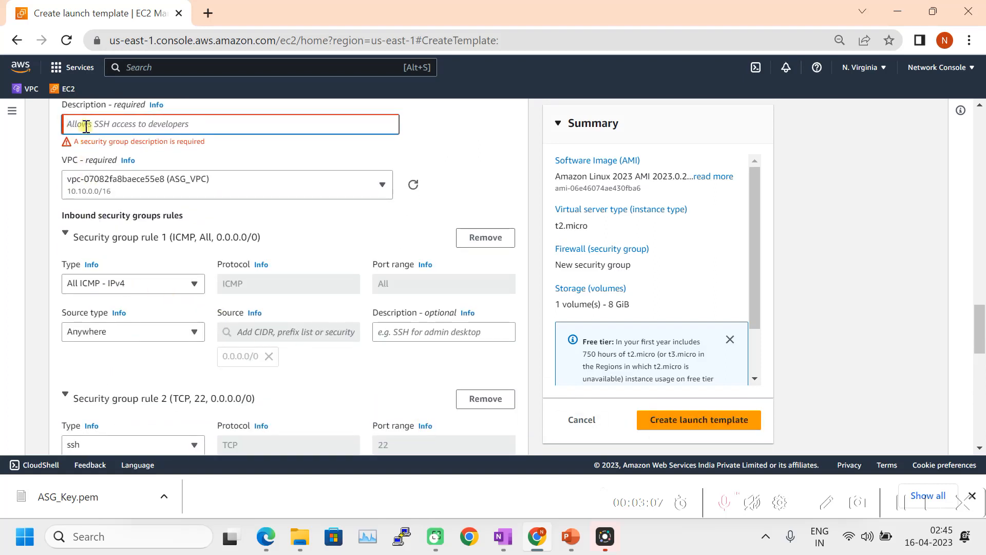
type("Allow ICMP and SSH")
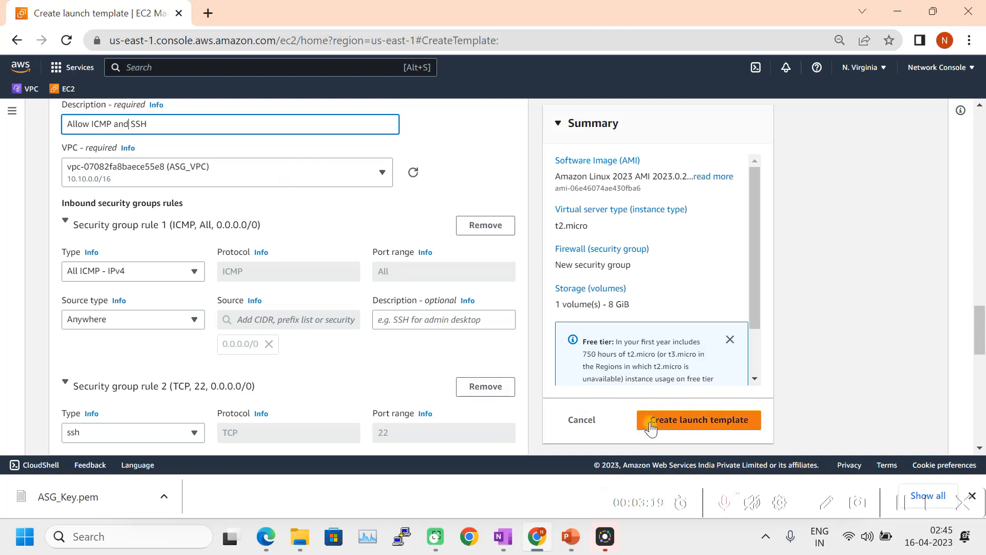
left_click(675, 420)
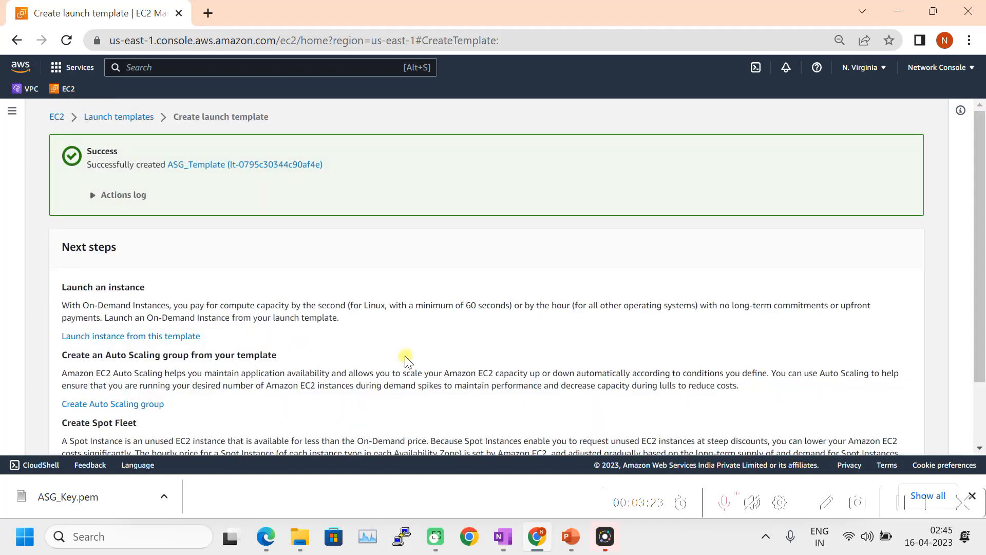
Go to the EC2 Auto Scaling groups, start creating a new group and name it NetworkConsole_ASG.
left_click(121, 126)
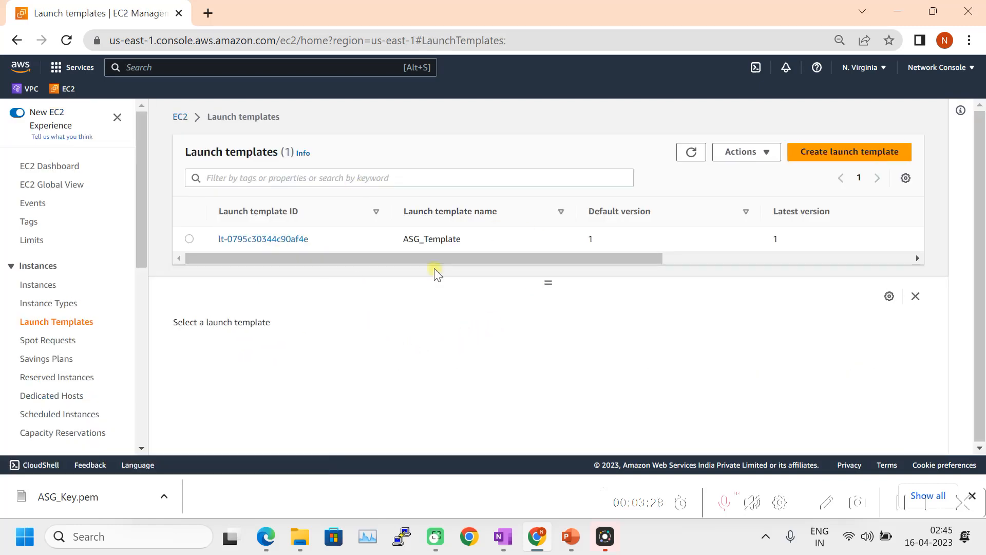
scroll(101, 288, "down", 9)
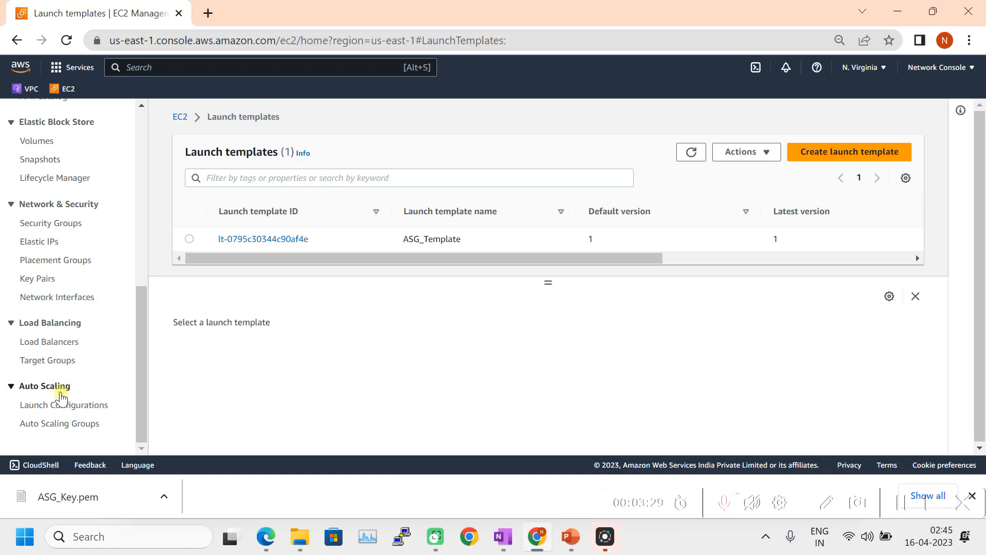
left_click(66, 426)
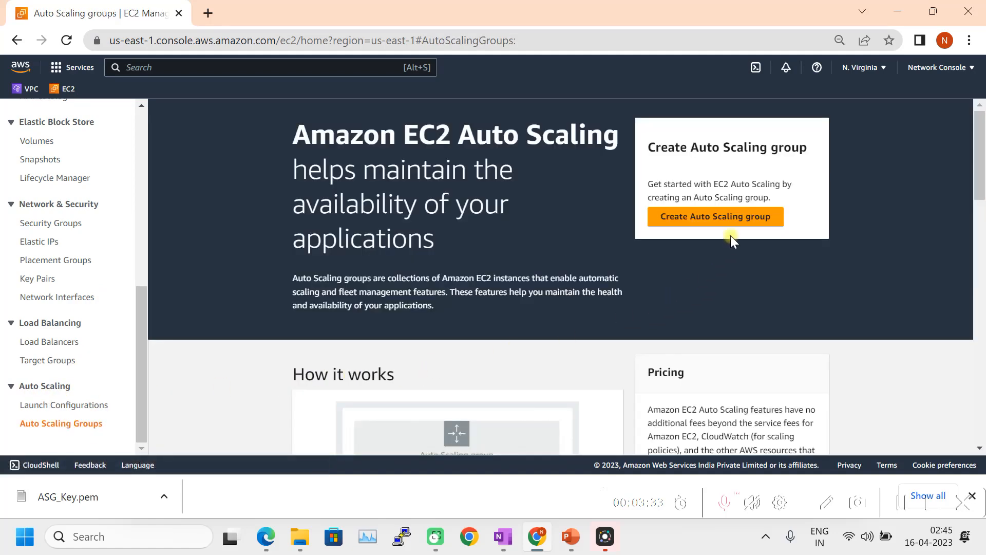
left_click(724, 218)
left_click(313, 294)
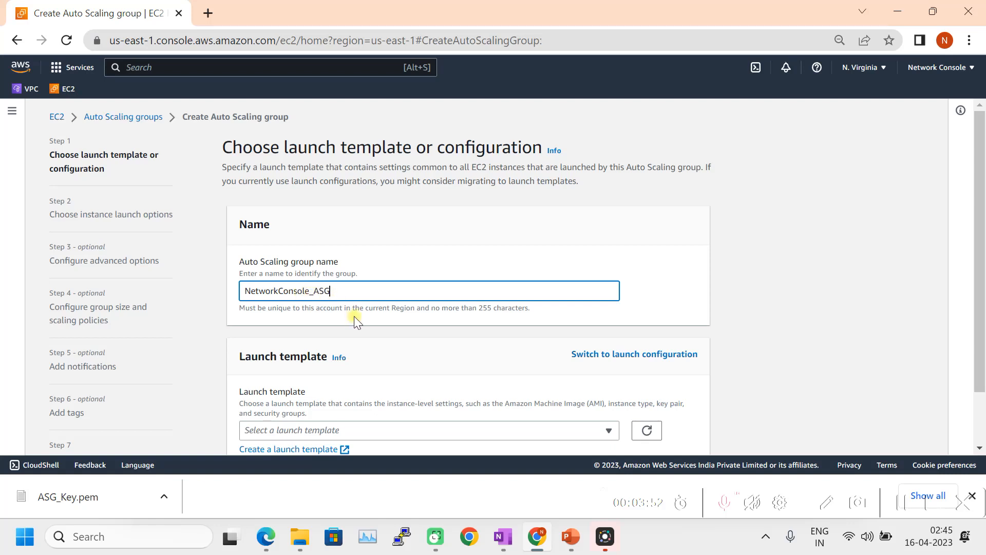
Choose ASG_Template as the Auto Scaling group's launch template in its default version and continue to the instance launch options.
scroll(353, 316, "down", 2)
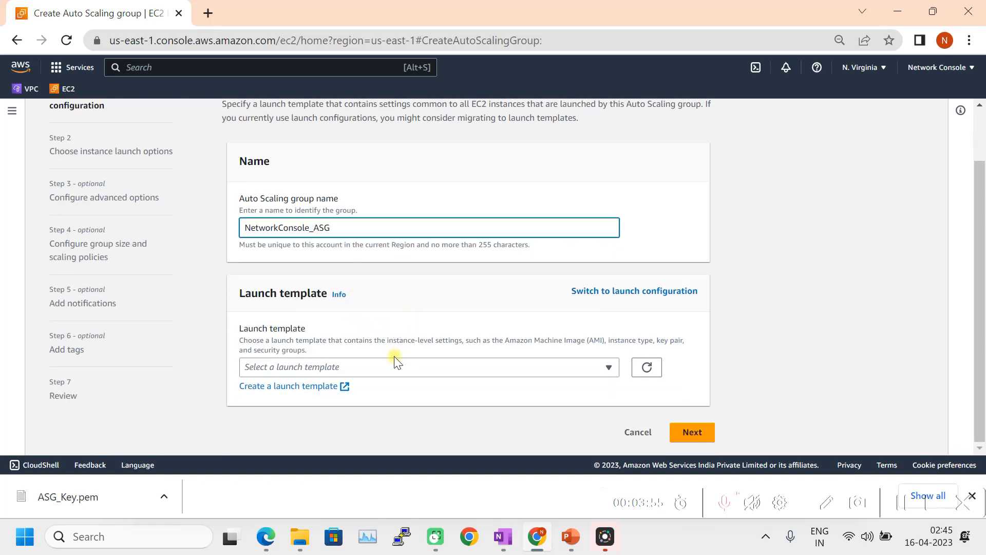
left_click(400, 367)
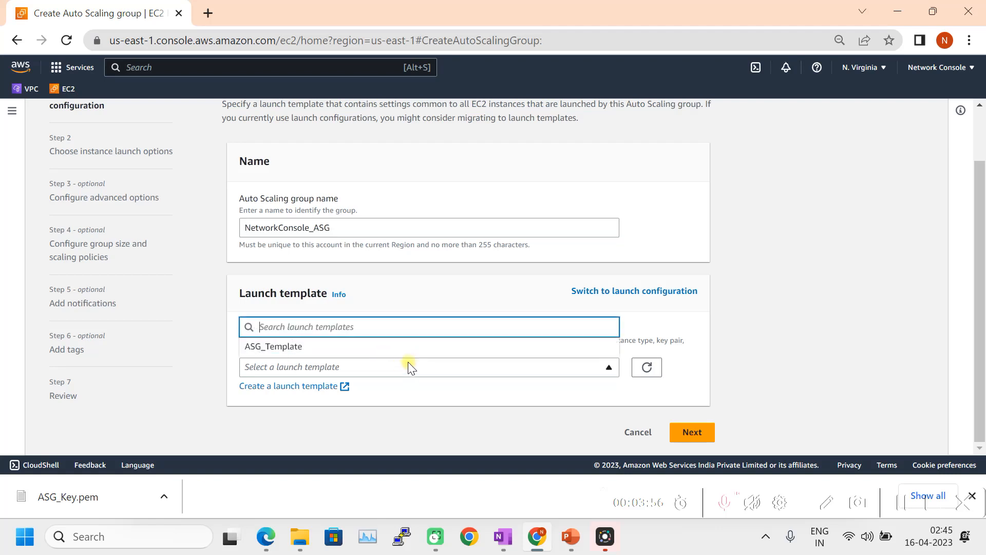
left_click(285, 346)
scroll(565, 391, "down", 2)
scroll(457, 349, "down", 3)
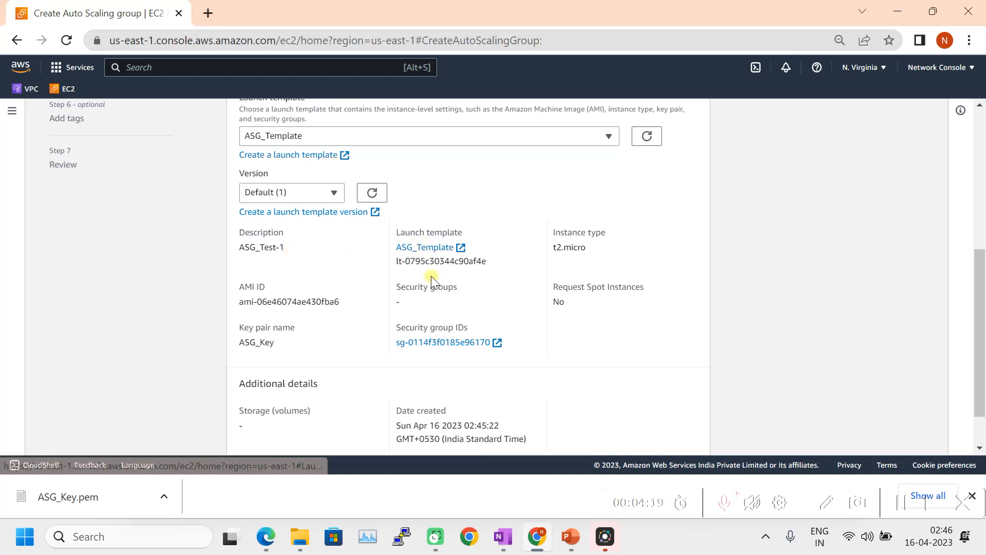
scroll(511, 318, "down", 2)
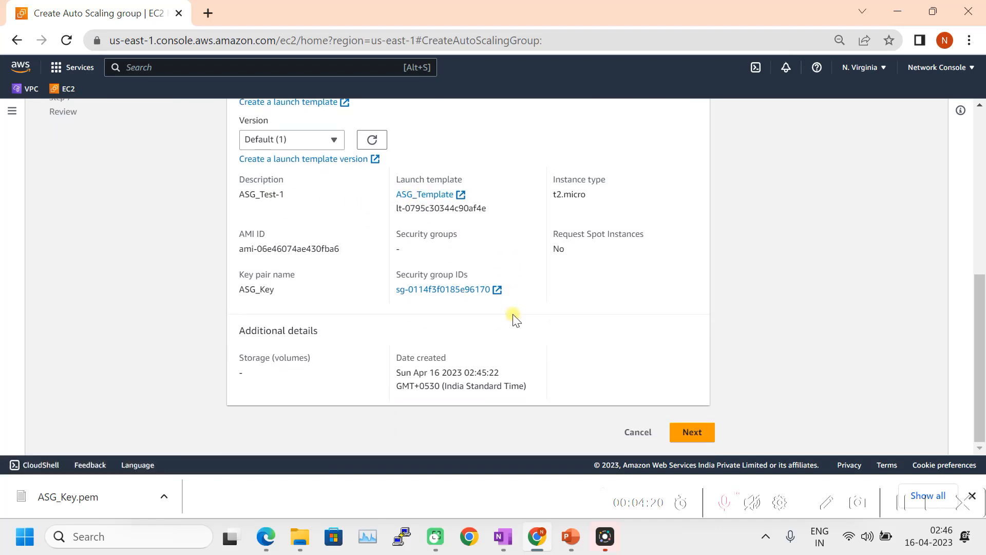
left_click(692, 431)
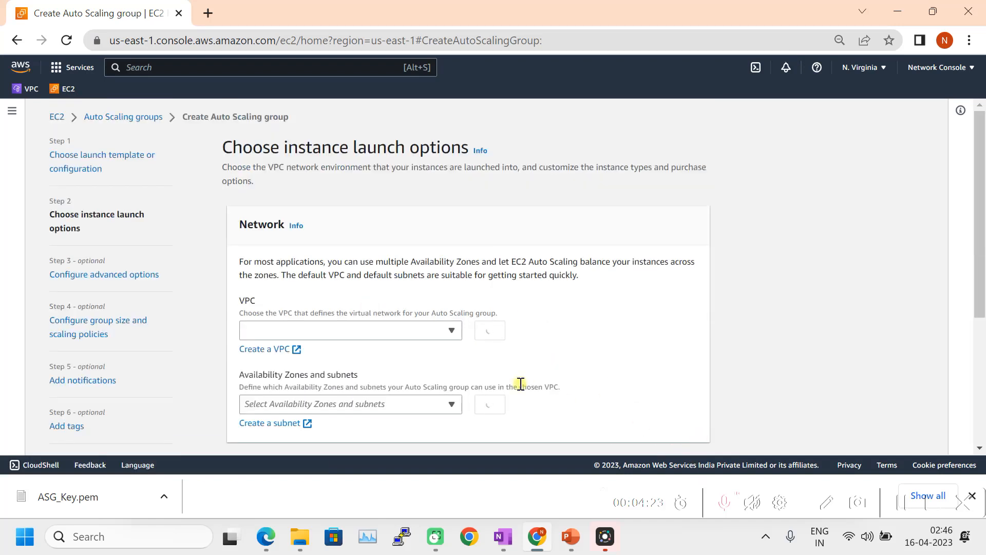
Set the network to ASG_VPC with ASG_Public_subnet in us-east-1a and continue to the advanced options.
left_click(431, 336)
left_click(371, 350)
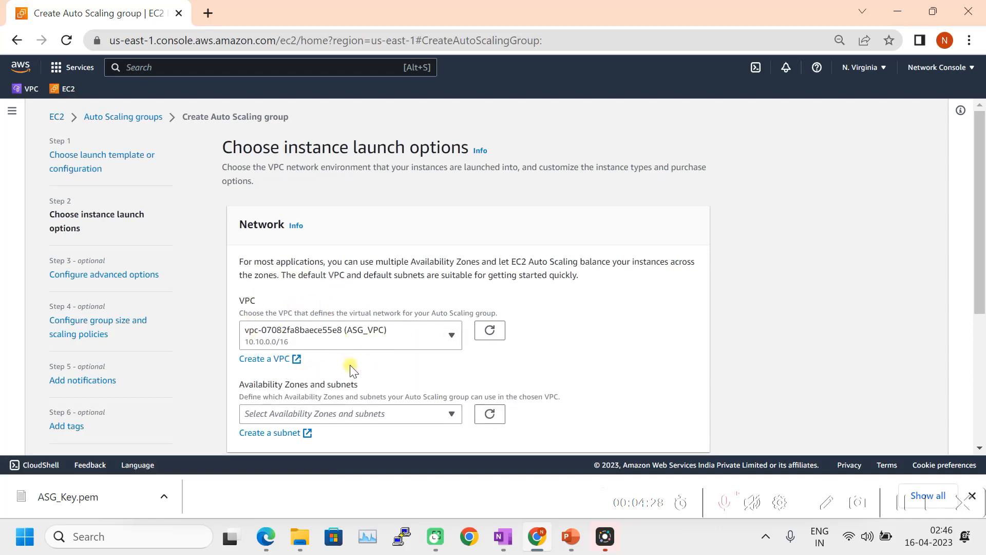
scroll(354, 358, "down", 3)
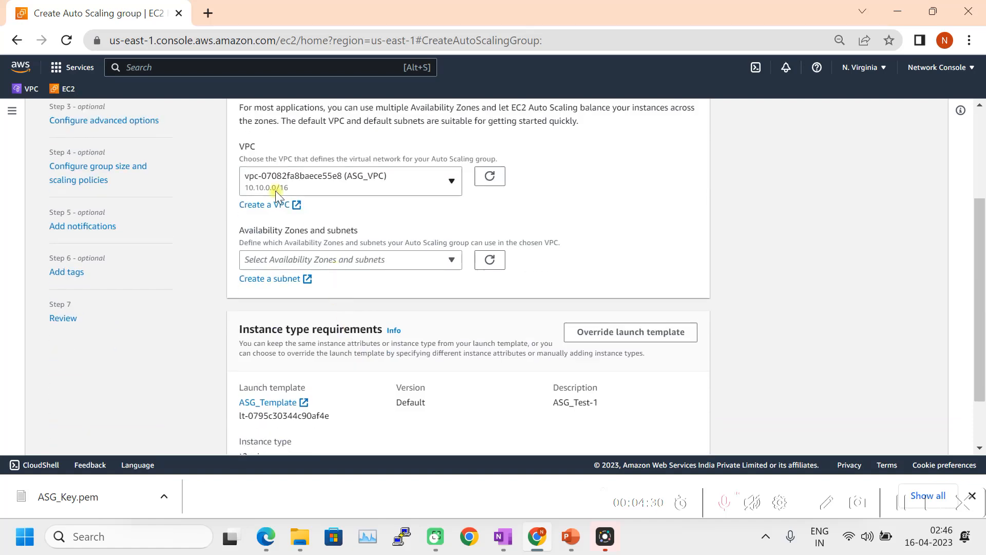
left_click(406, 260)
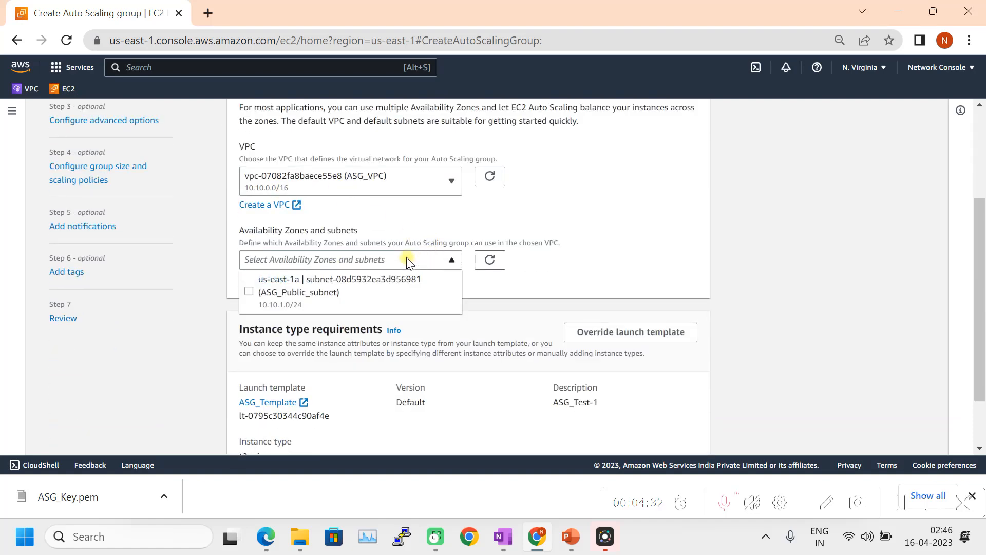
left_click(250, 294)
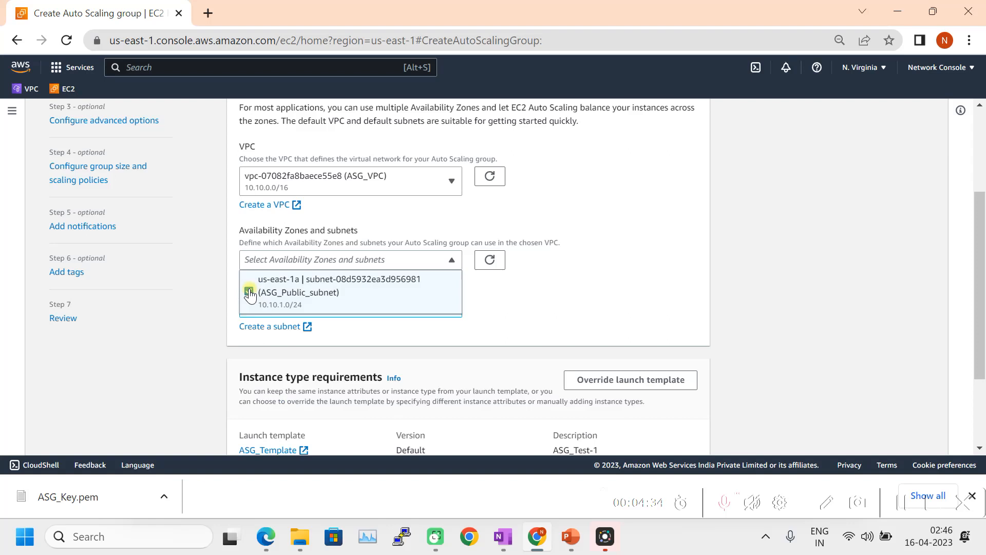
left_click(535, 283)
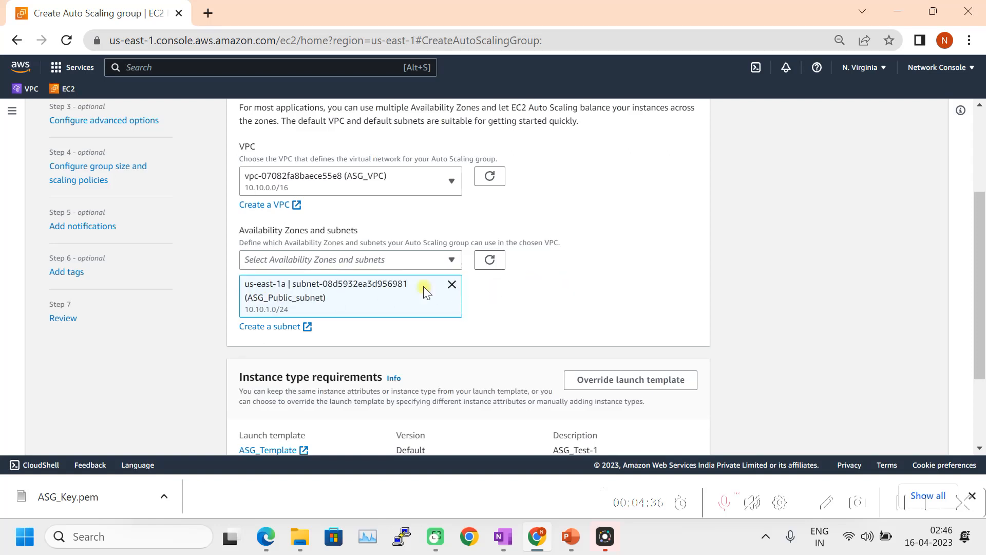
scroll(471, 303, "down", 2)
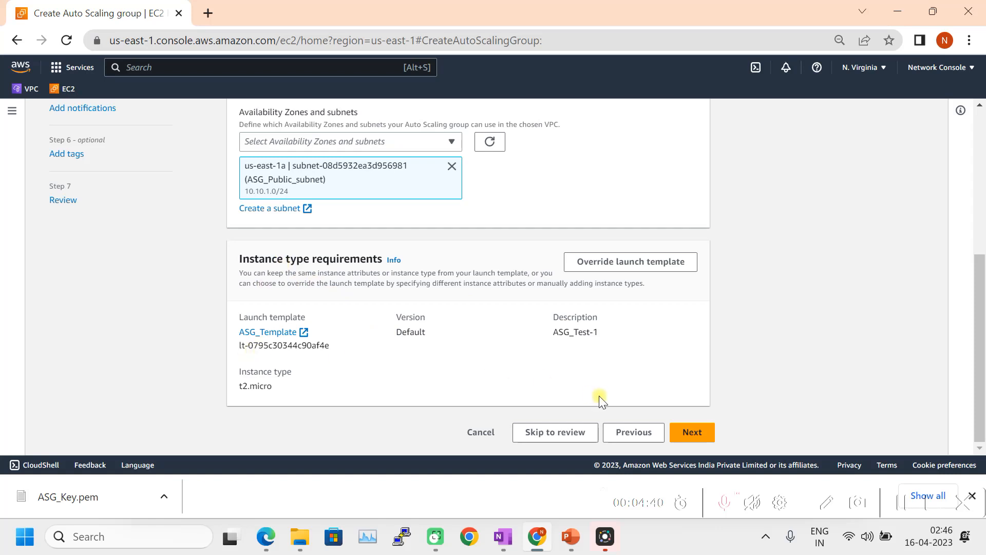
left_click(701, 431)
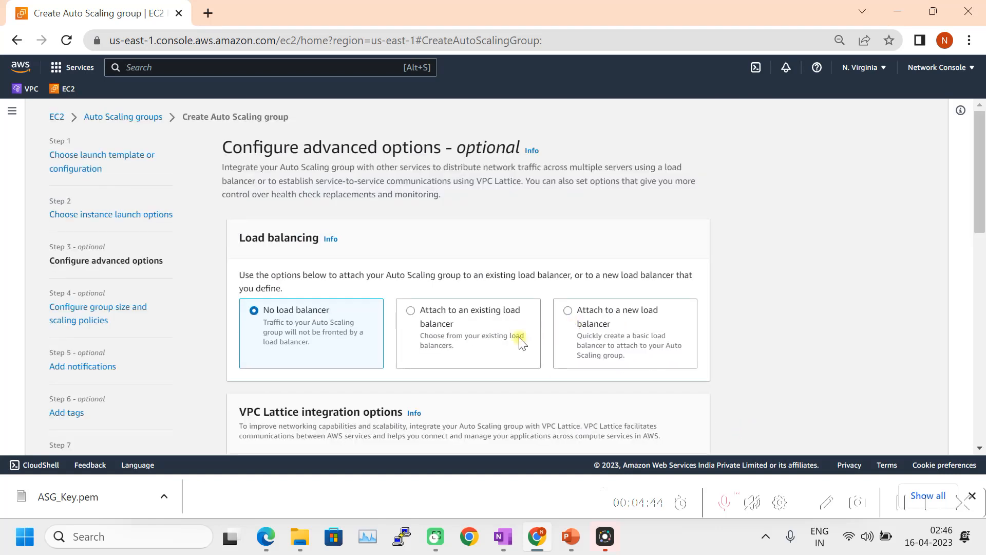
Keep the default advanced options, with no load balancer and no VPC Lattice service, and continue to the group size settings.
scroll(509, 336, "down", 1)
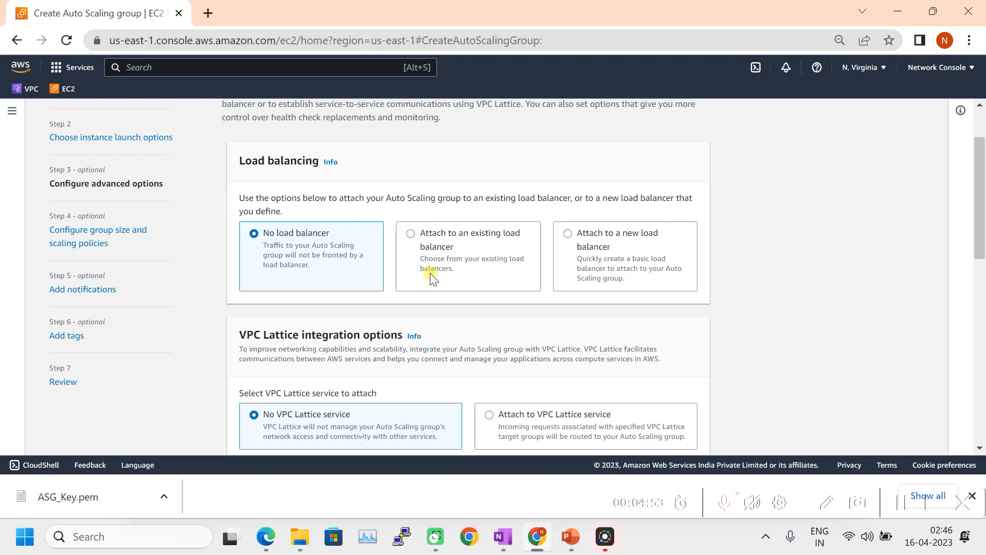
scroll(442, 297, "down", 3)
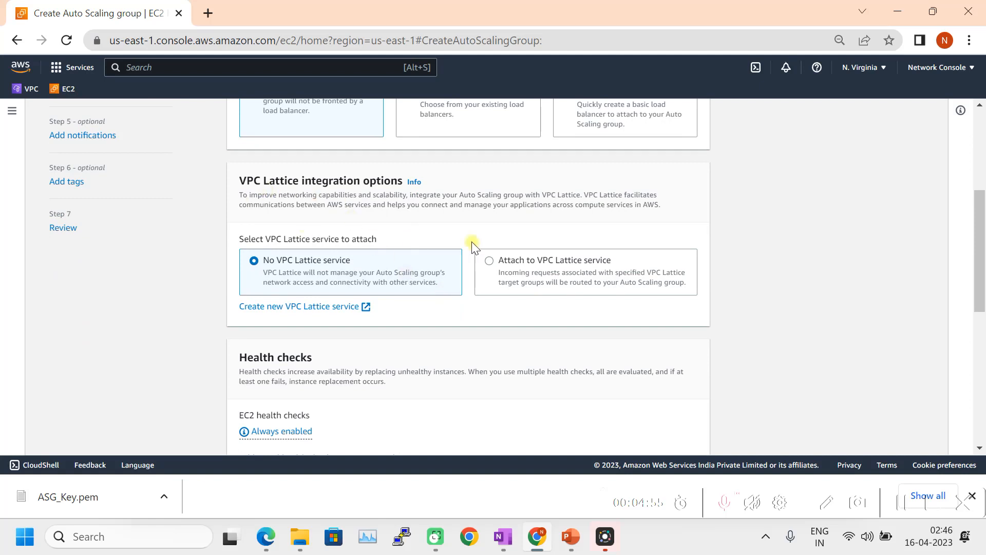
scroll(420, 313, "down", 1)
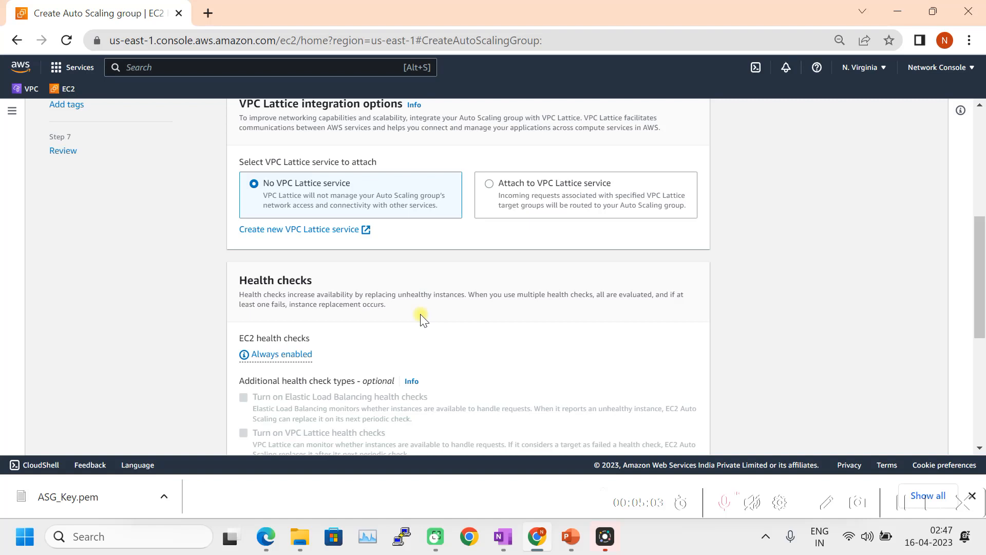
scroll(420, 316, "down", 4)
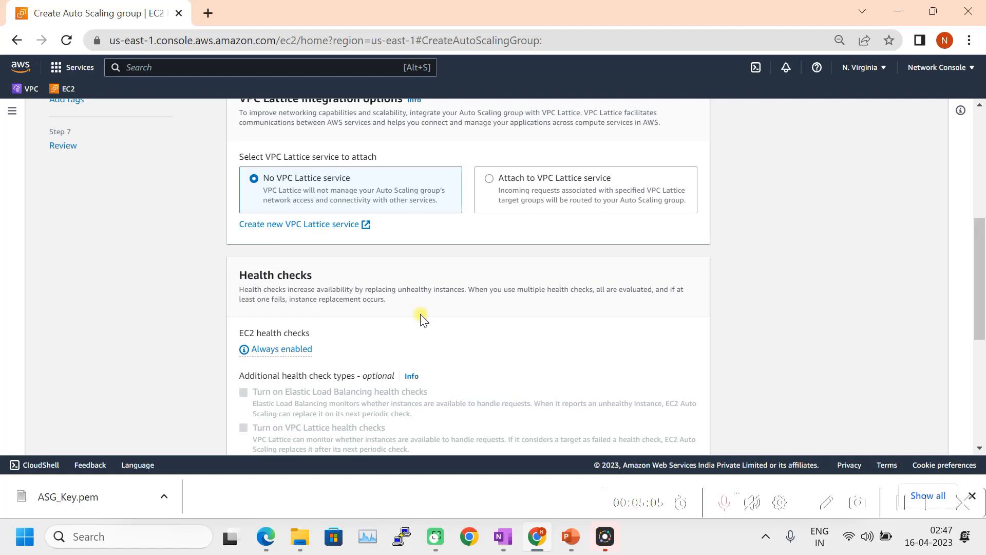
scroll(420, 316, "down", 1)
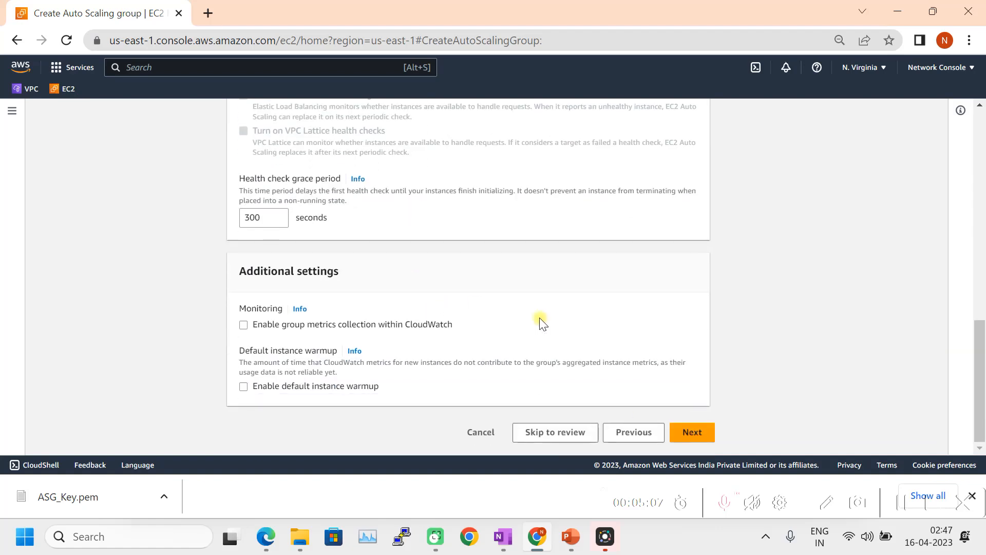
left_click(690, 432)
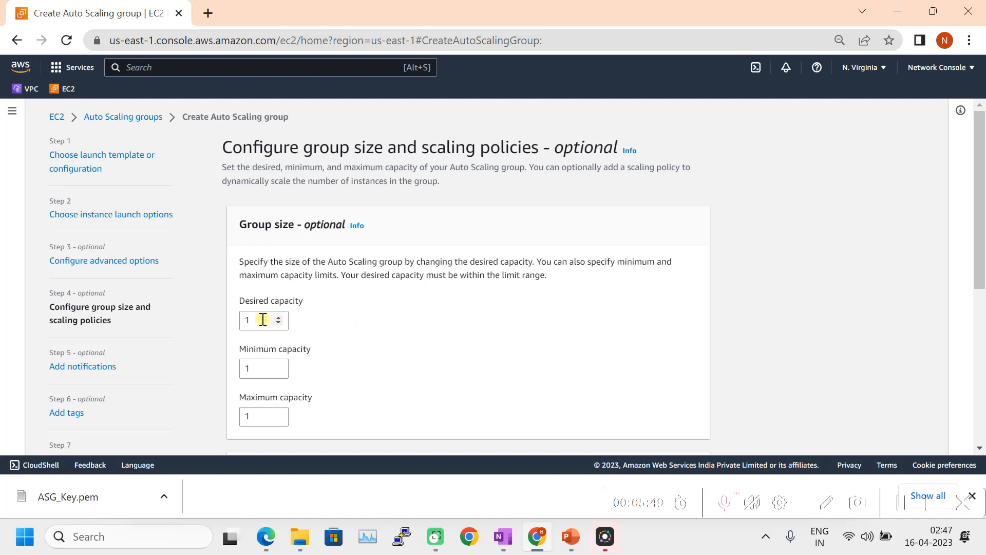
Set the group's desired capacity to 2, minimum capacity to 2 and maximum capacity to 3.
left_click_drag(264, 320, 226, 324)
type("2")
left_click_drag(242, 368, 212, 371)
type("2")
scroll(270, 361, "down", 1)
left_click_drag(271, 337, 234, 342)
type("3")
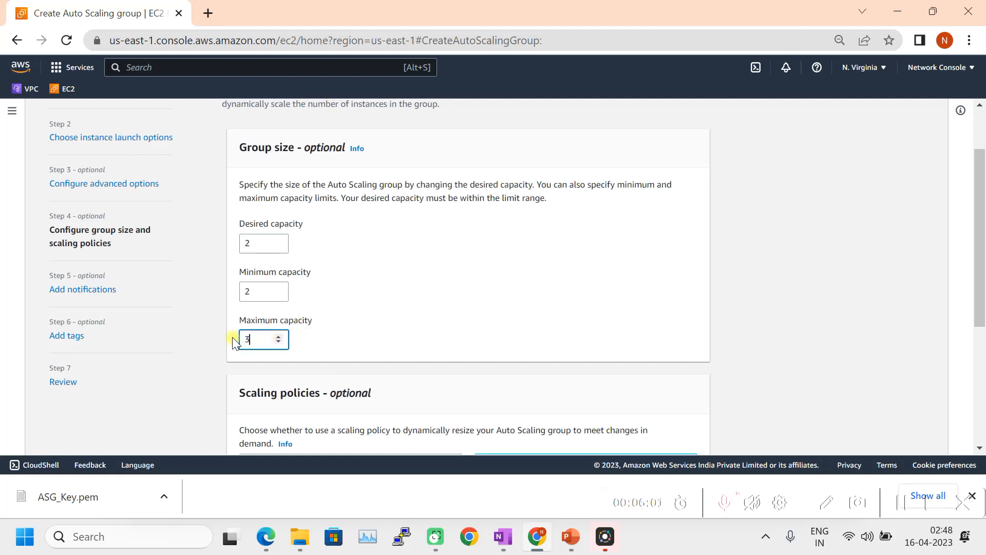
Leave the scaling policy at None and proceed to the review without adding notifications or tags.
scroll(495, 275, "down", 1)
scroll(499, 282, "down", 2)
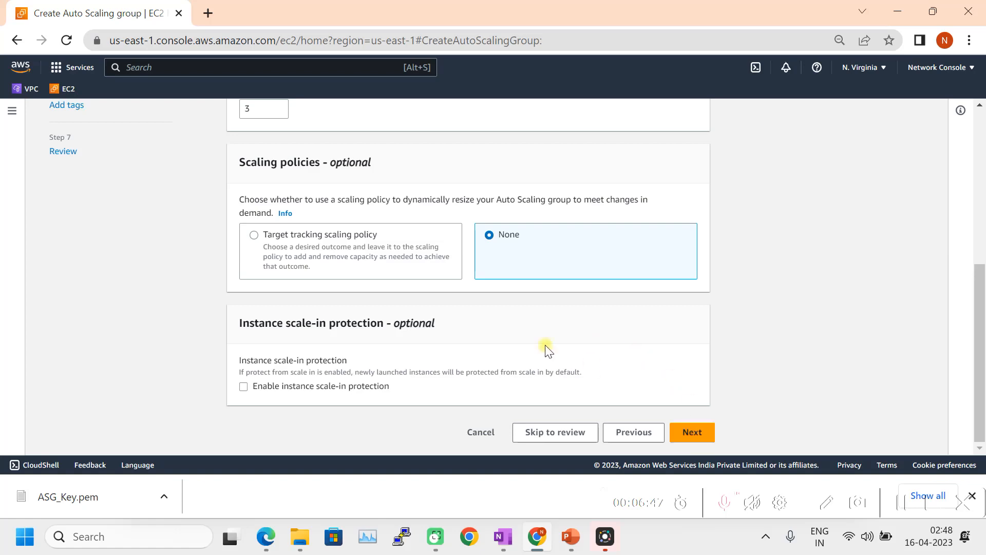
scroll(330, 288, "up", 2)
scroll(279, 222, "up", 3)
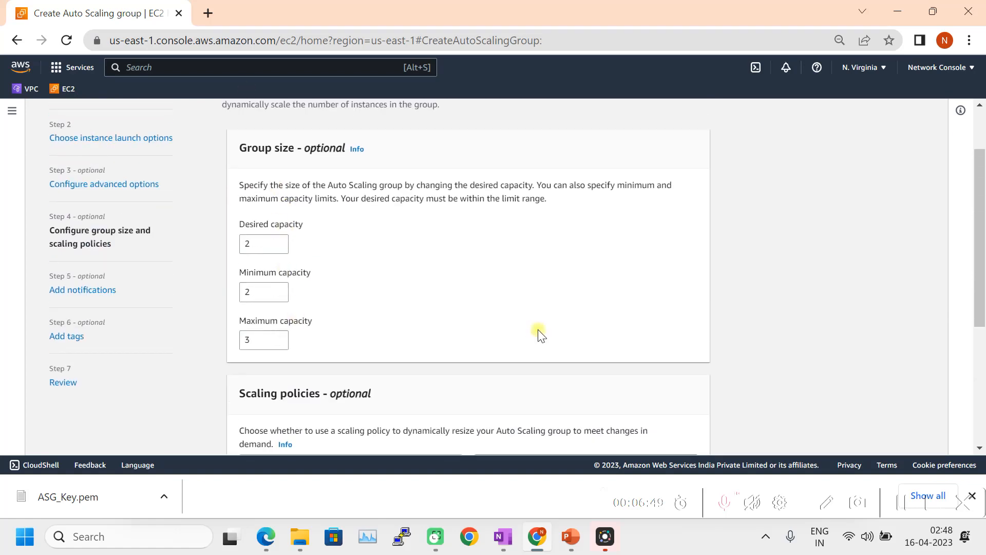
scroll(529, 331, "down", 5)
left_click(693, 433)
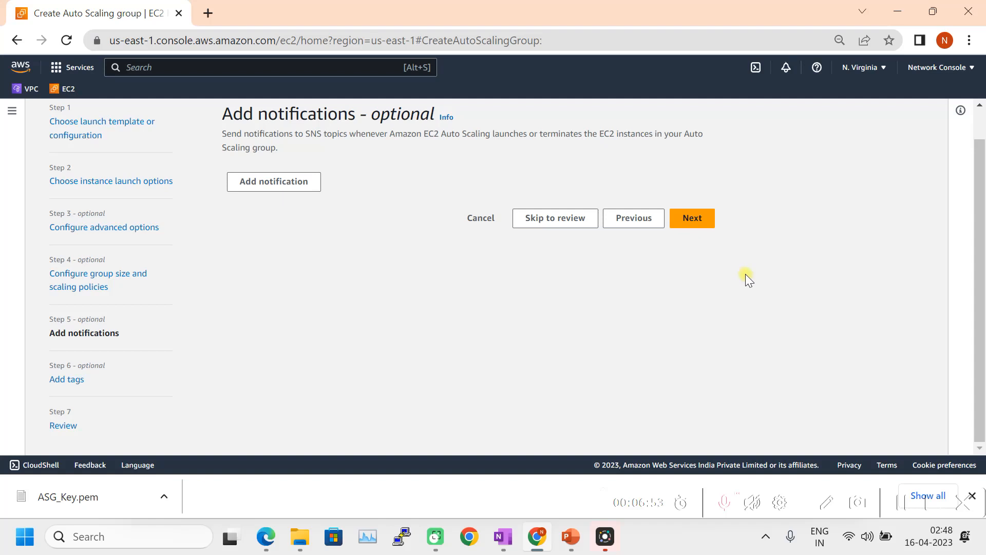
left_click(698, 217)
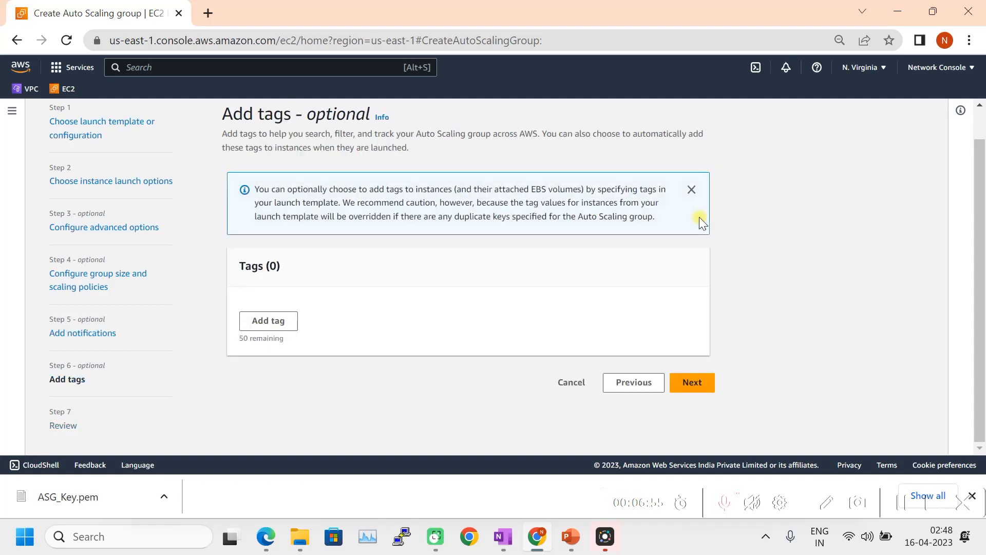
left_click(690, 383)
Review the Auto Scaling group's settings through the tags section and create the group.
scroll(507, 355, "down", 5)
scroll(507, 355, "down", 6)
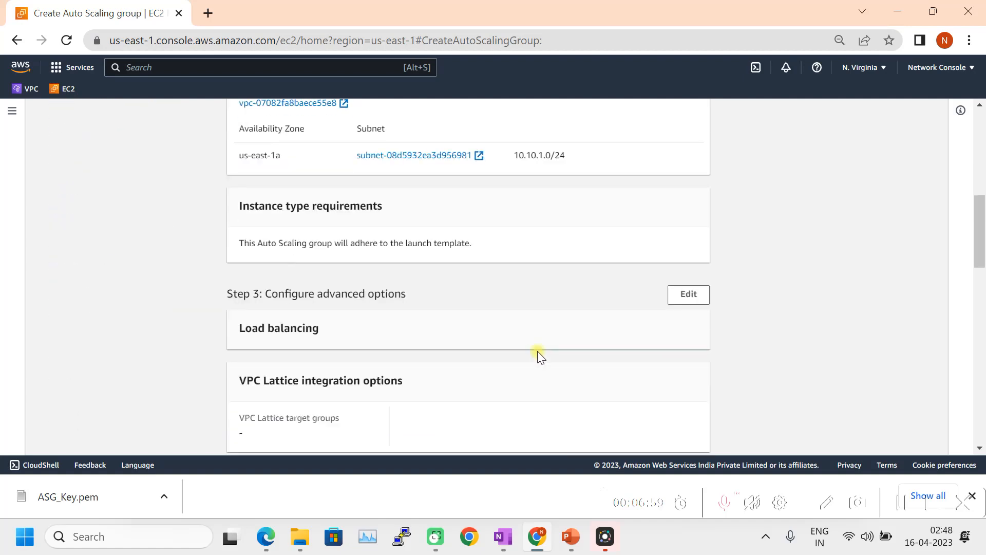
scroll(419, 324, "down", 12)
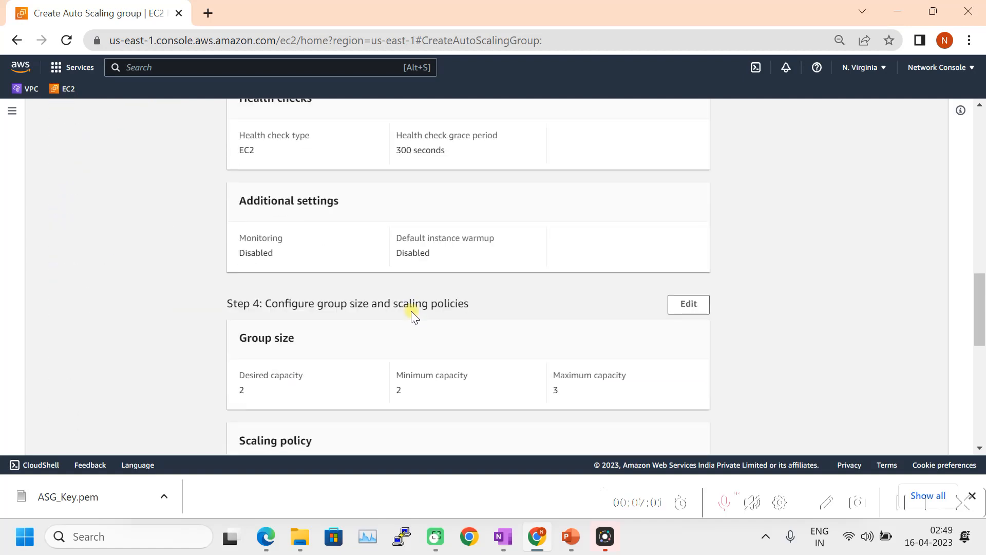
scroll(510, 321, "down", 2)
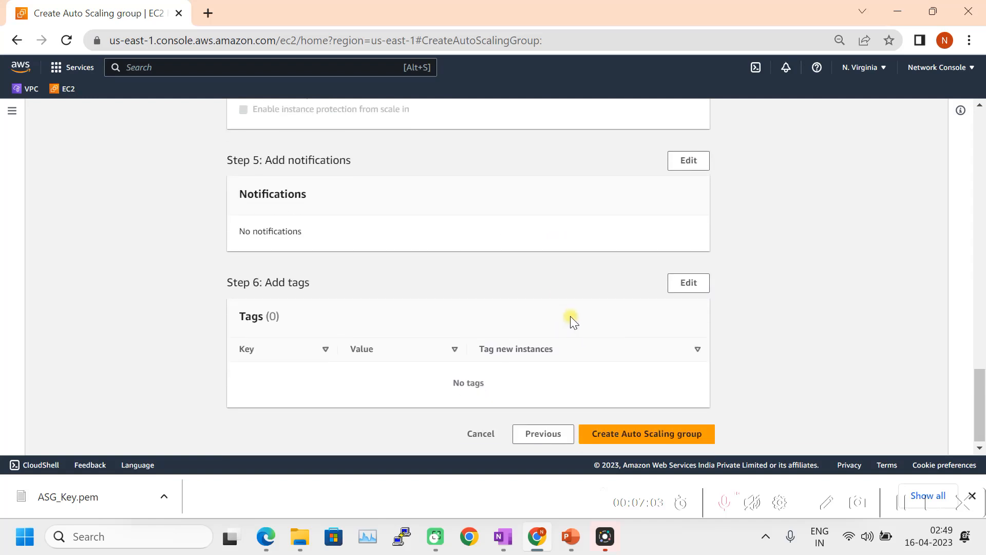
left_click(657, 440)
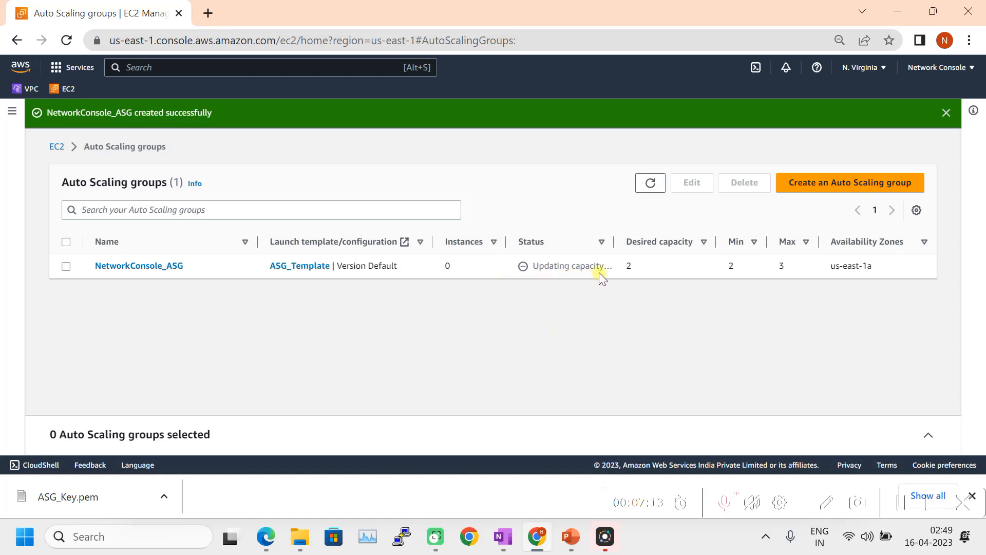
Widen the Status column and examine NetworkConsole_ASG's capacity, status and launch template details.
left_click_drag(613, 242, 660, 242)
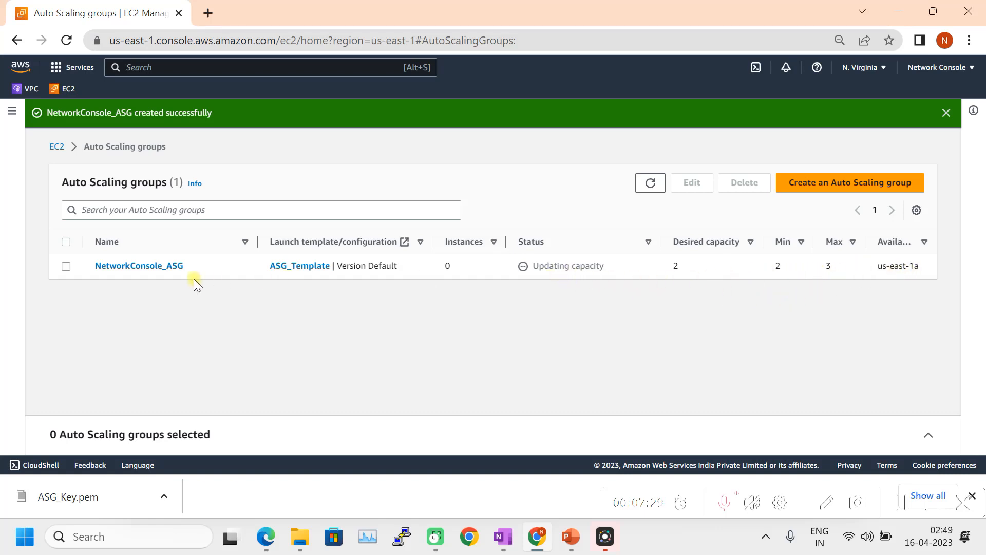
left_click(66, 266)
scroll(341, 326, "down", 5)
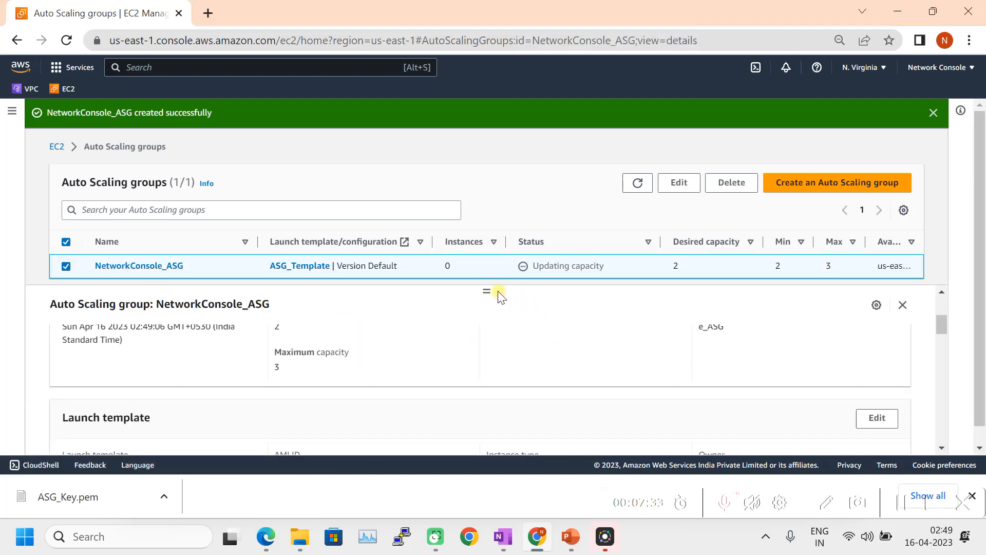
left_click_drag(488, 289, 504, 203)
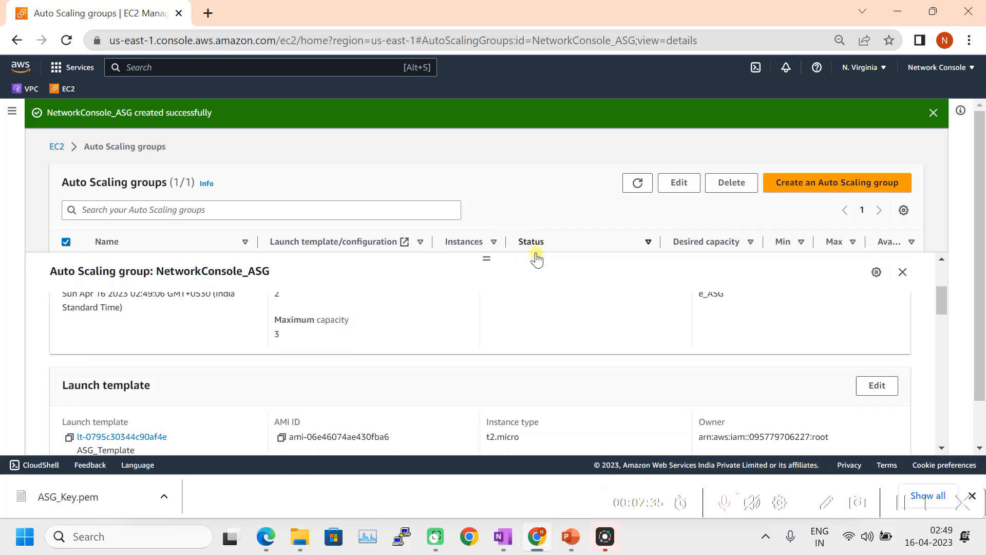
scroll(468, 337, "up", 2)
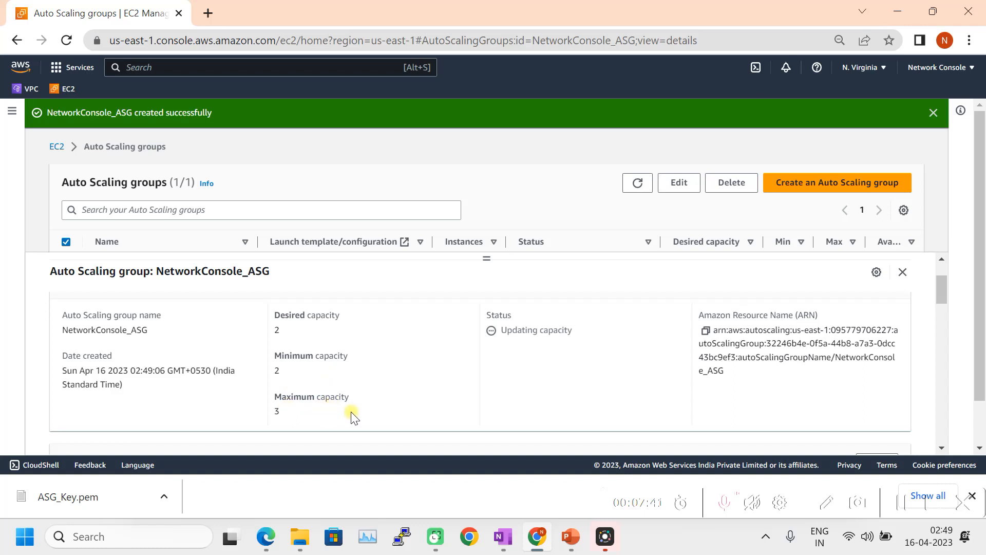
scroll(351, 416, "down", 3)
scroll(354, 416, "down", 3)
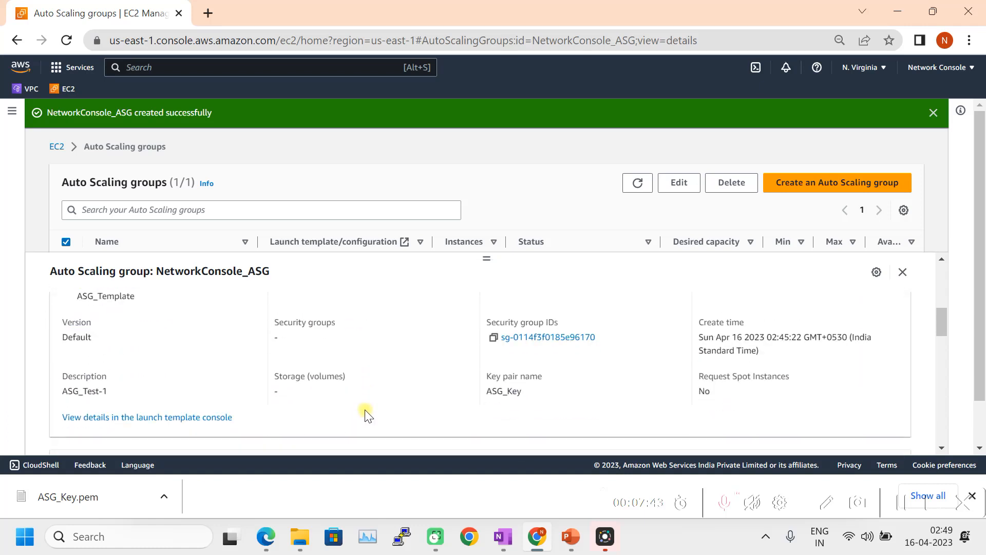
scroll(343, 415, "down", 3)
scroll(343, 415, "down", 8)
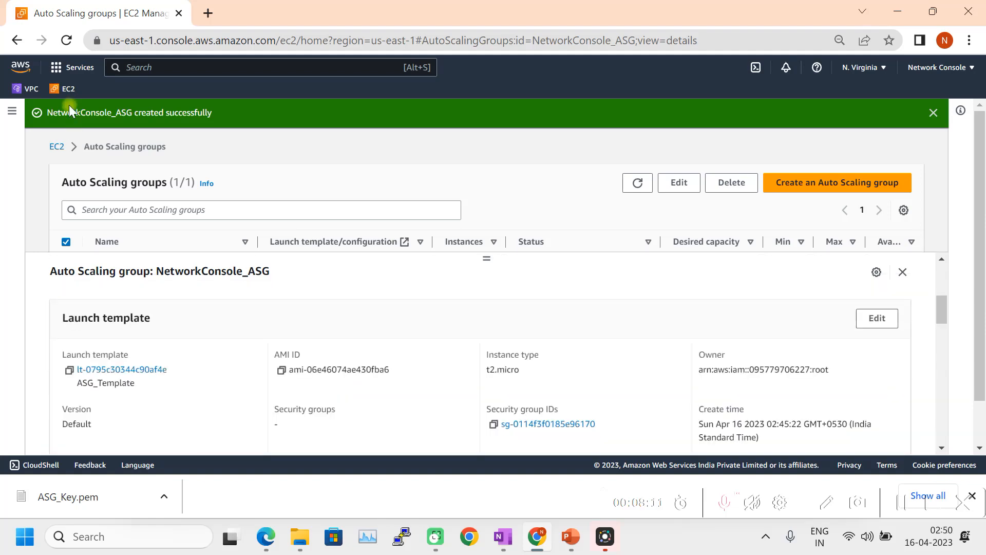
Open the EC2 instances list and check the first launched instance's summary for a public IPv4 address.
left_click(67, 90)
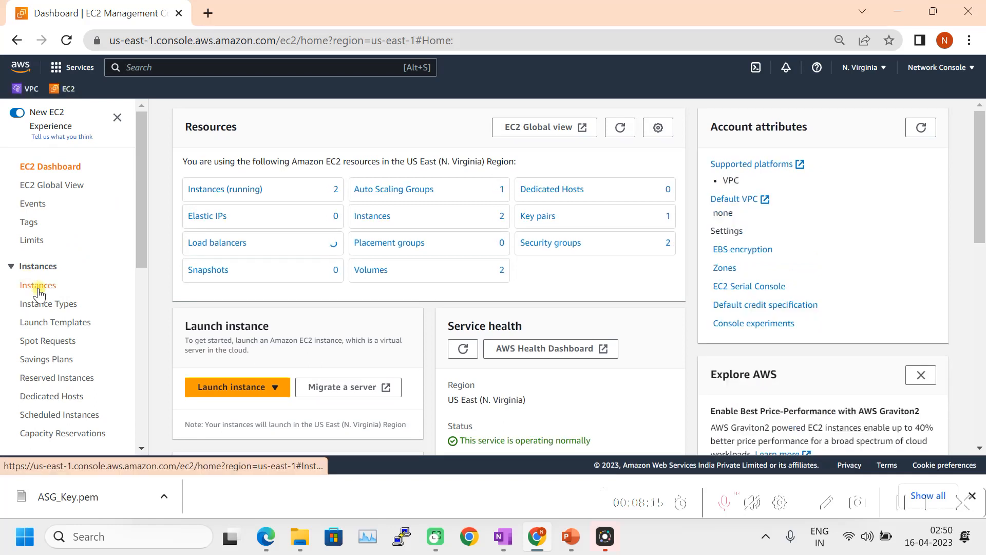
left_click(31, 285)
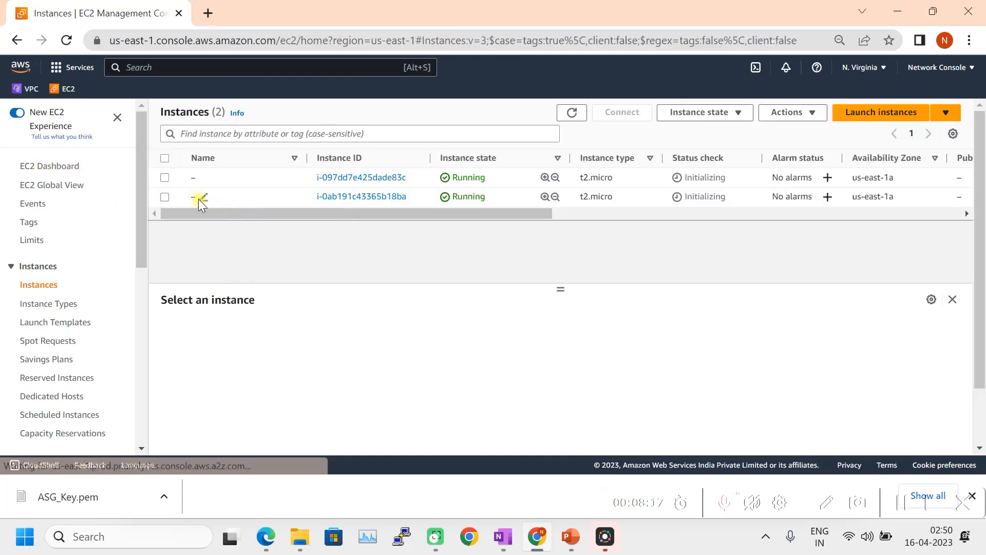
left_click_drag(532, 214, 185, 223)
left_click(164, 178)
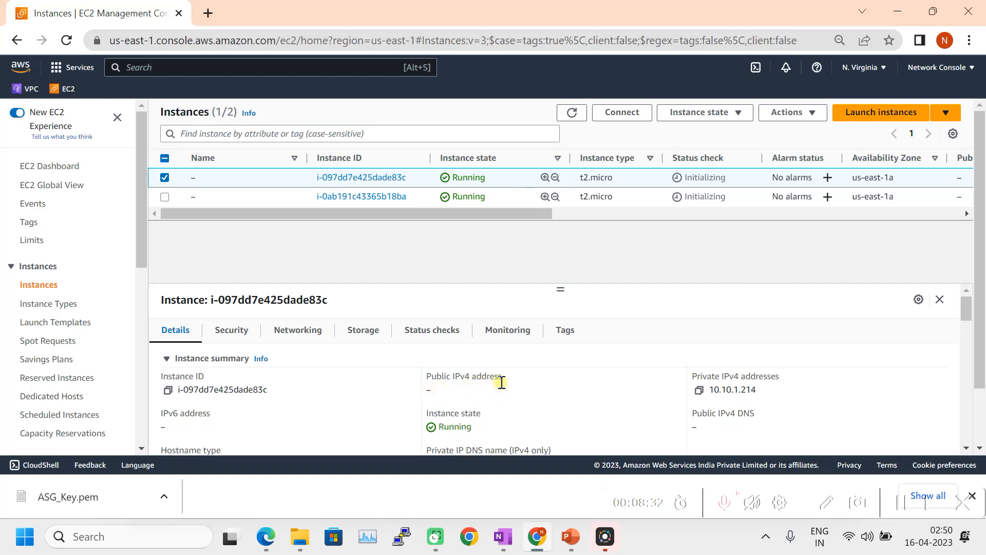
left_click(165, 177)
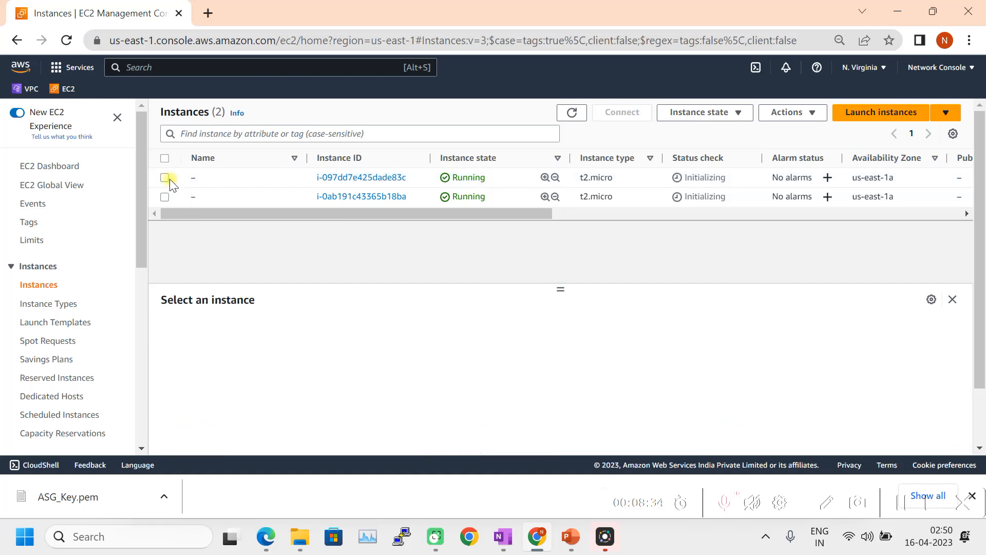
left_click_drag(435, 213, 339, 235)
Open the launch template ASG_Template and start modifying it to create a new version.
left_click(73, 323)
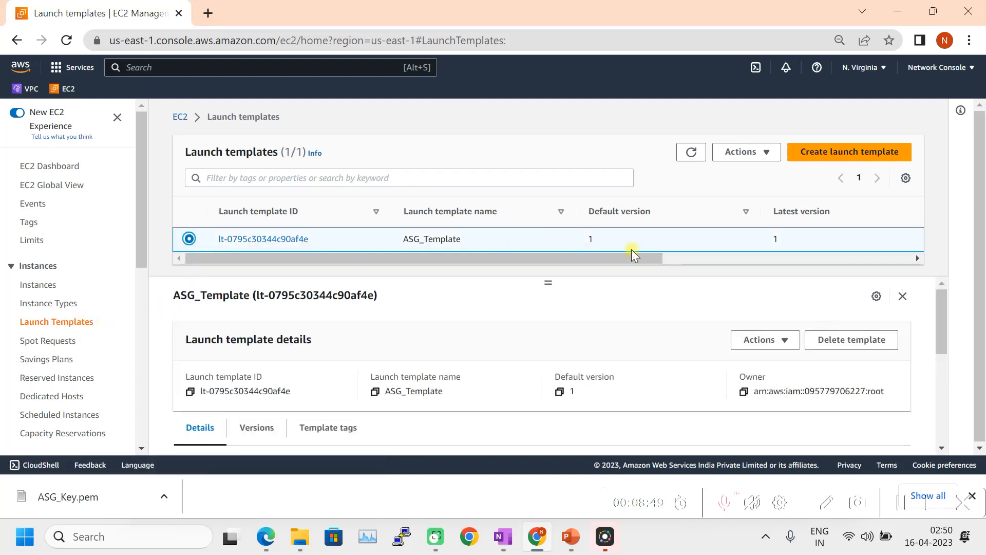
scroll(550, 358, "down", 1)
scroll(557, 352, "up", 1)
left_click(276, 238)
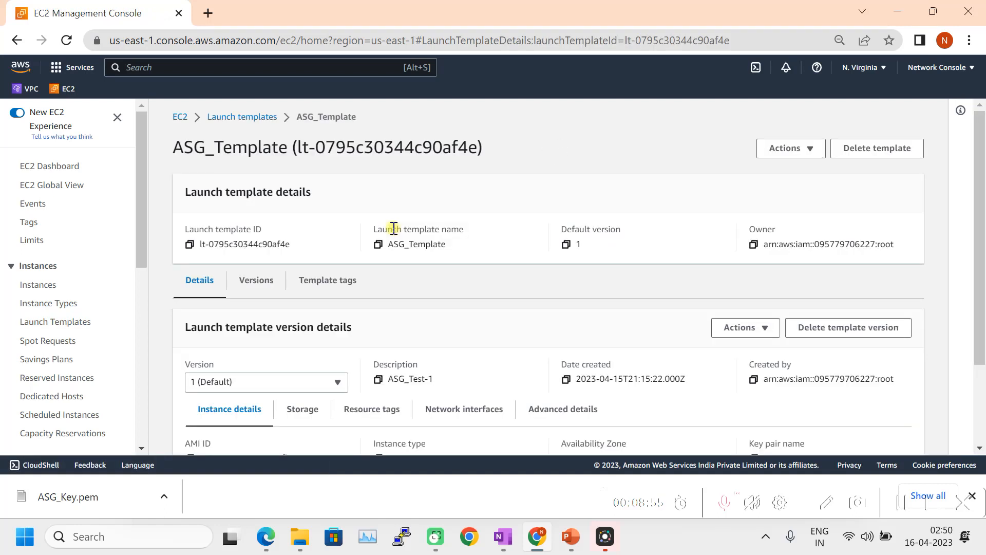
left_click(805, 154)
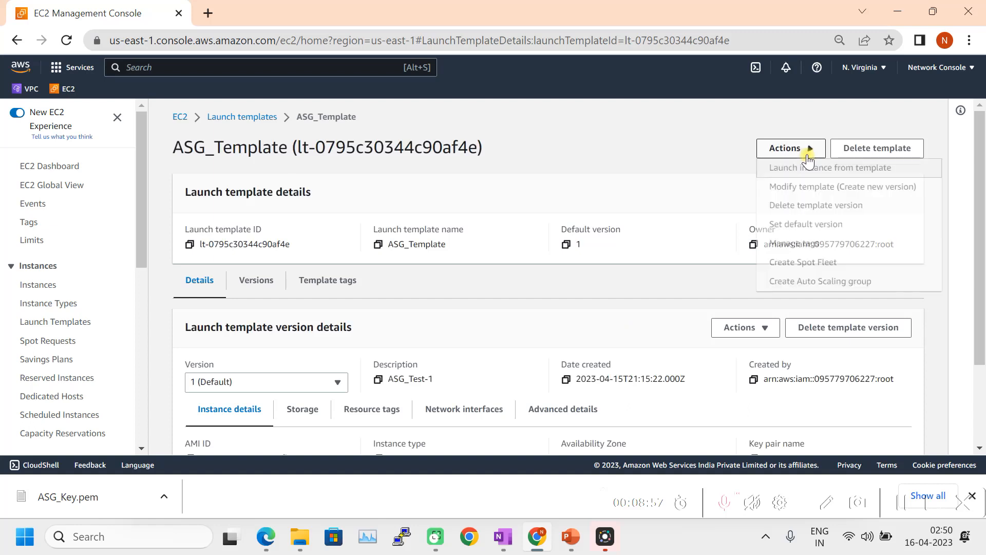
left_click(817, 195)
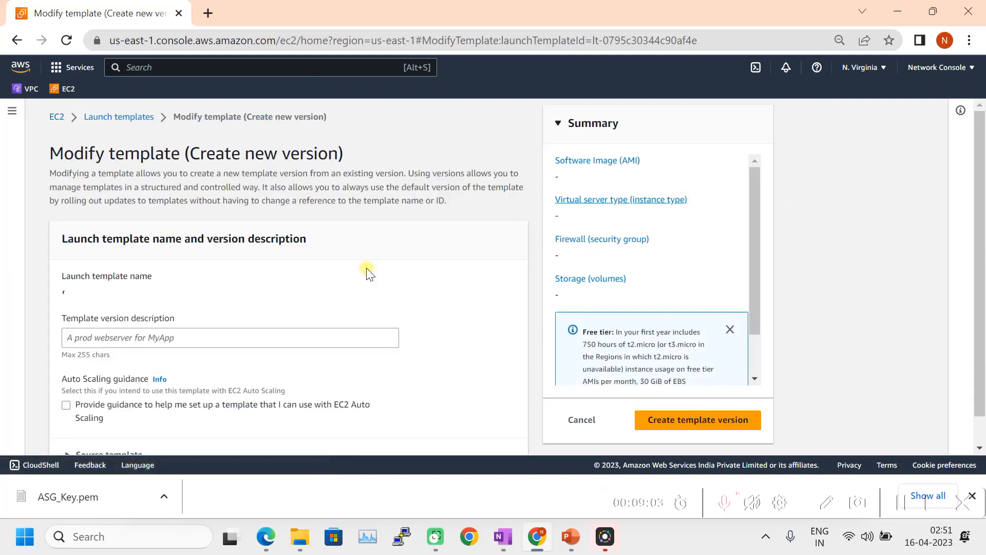
Enter ASG_Test-2 as the template version description.
scroll(193, 314, "down", 2)
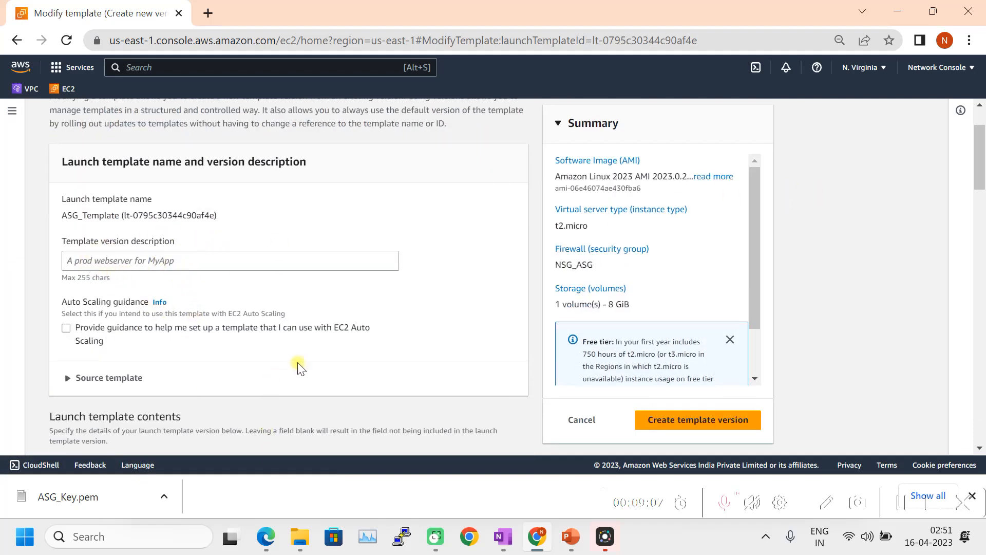
left_click(141, 261)
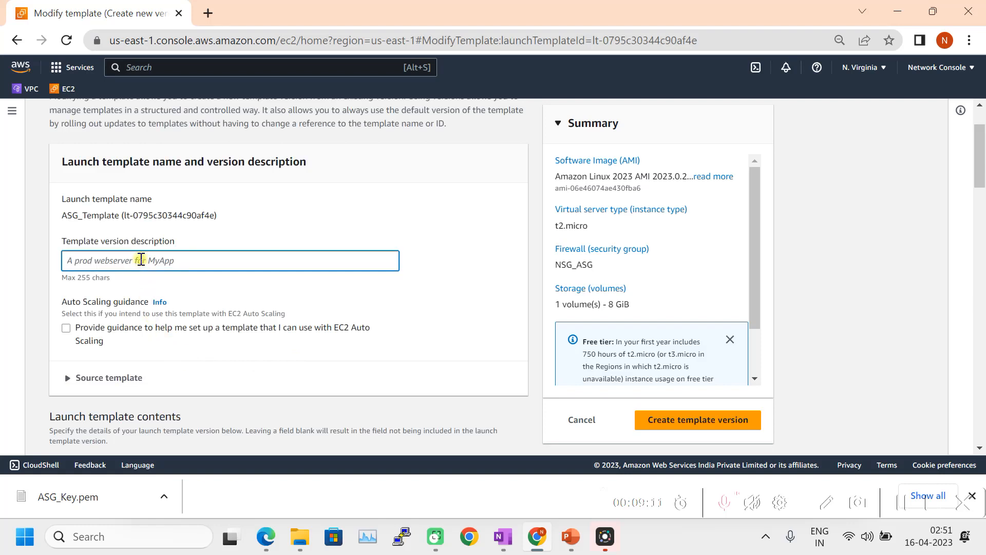
type("ASG_Test-2")
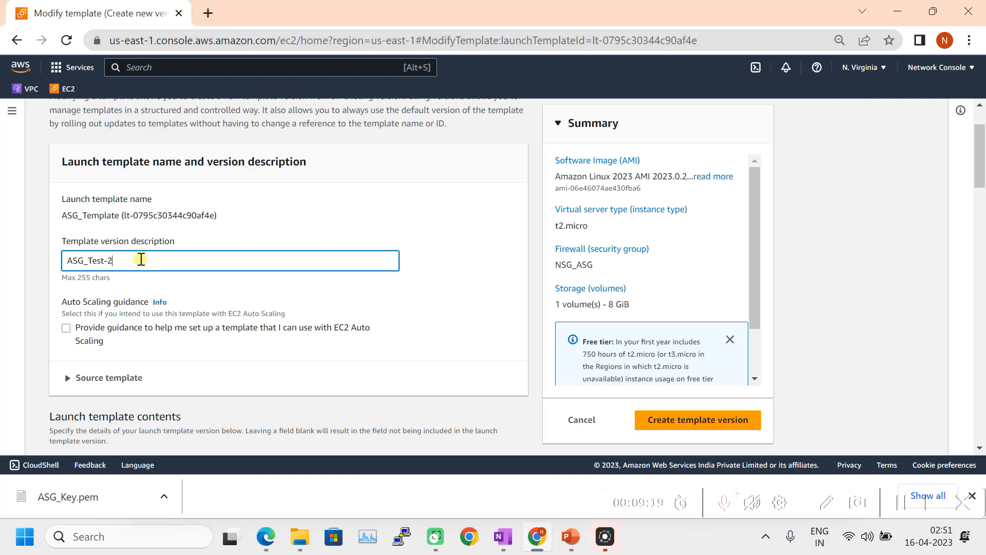
Add a network interface in the template's advanced network configuration and set Auto-assign public IP to Enable.
scroll(141, 259, "down", 8)
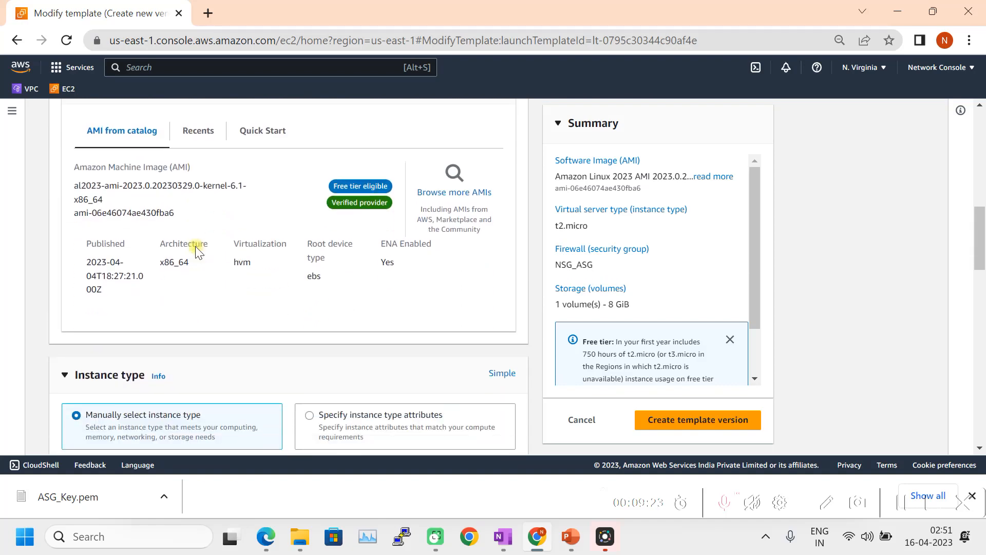
scroll(196, 250, "down", 3)
scroll(195, 246, "down", 7)
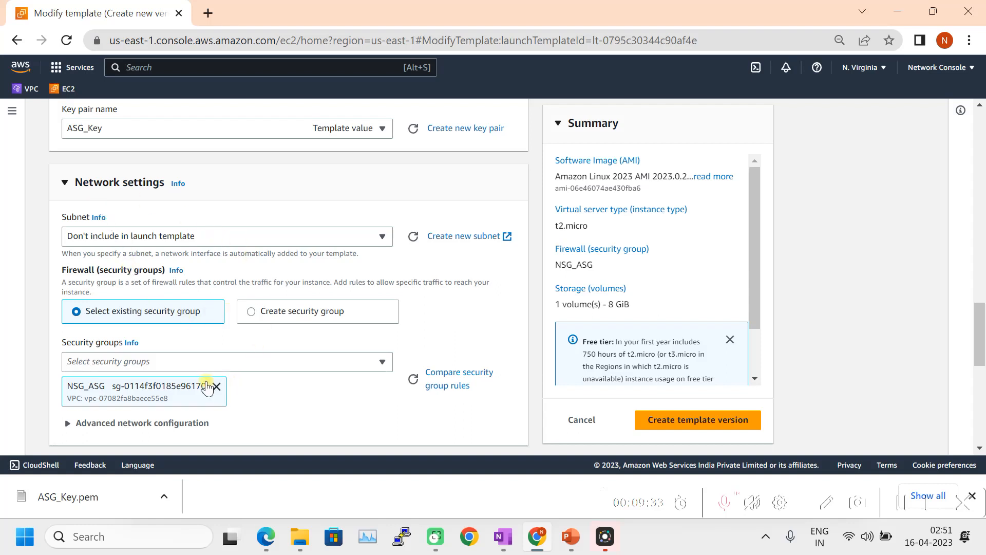
scroll(100, 421, "down", 3)
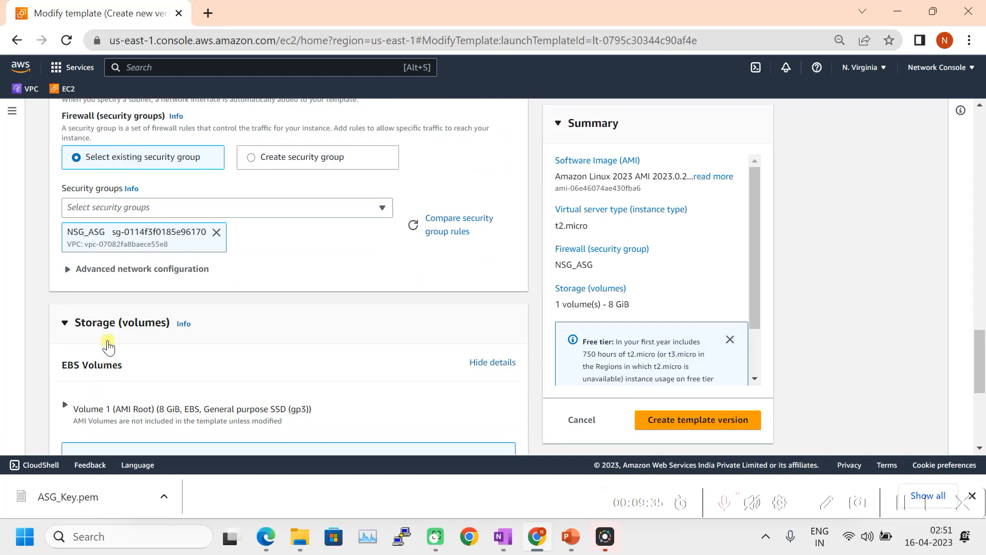
left_click(69, 270)
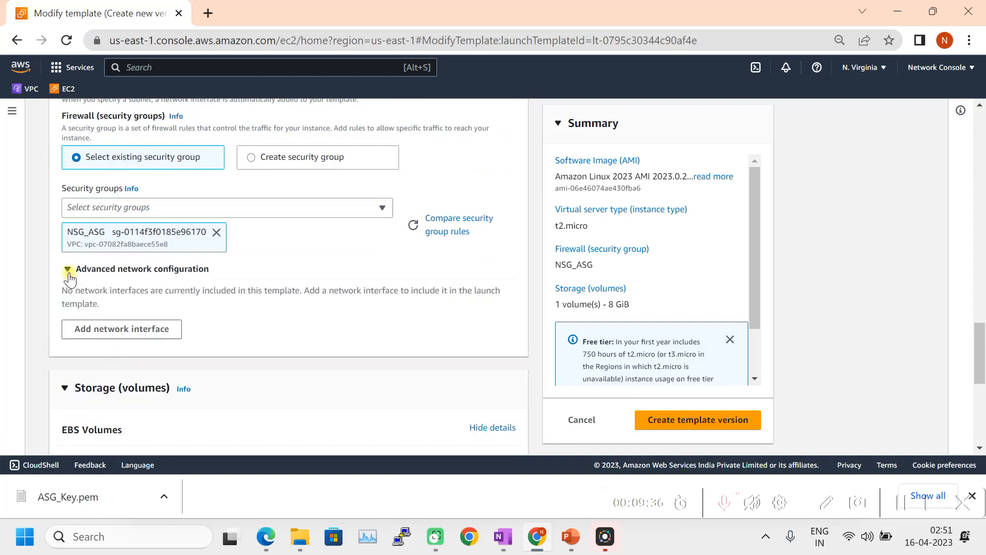
left_click(138, 339)
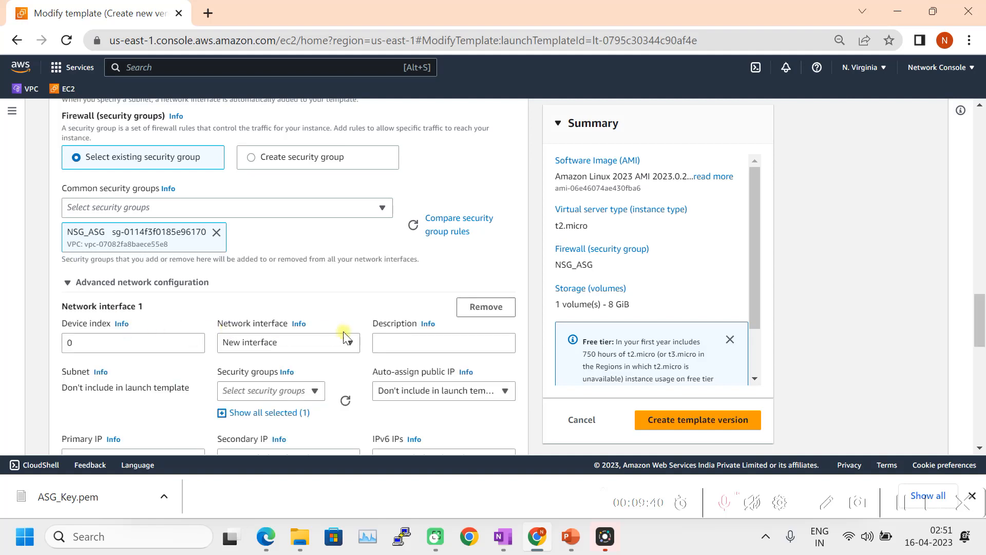
scroll(257, 377, "down", 3)
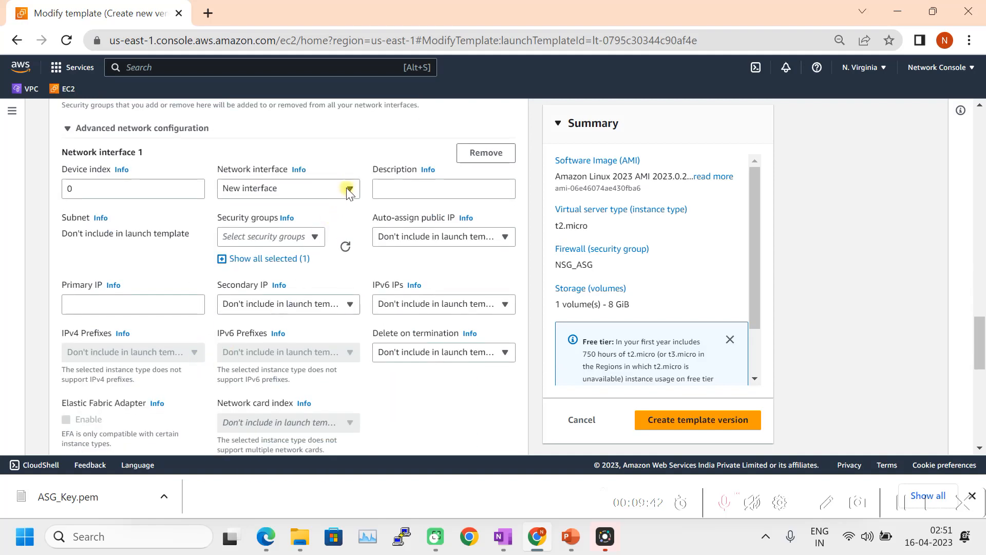
left_click(434, 239)
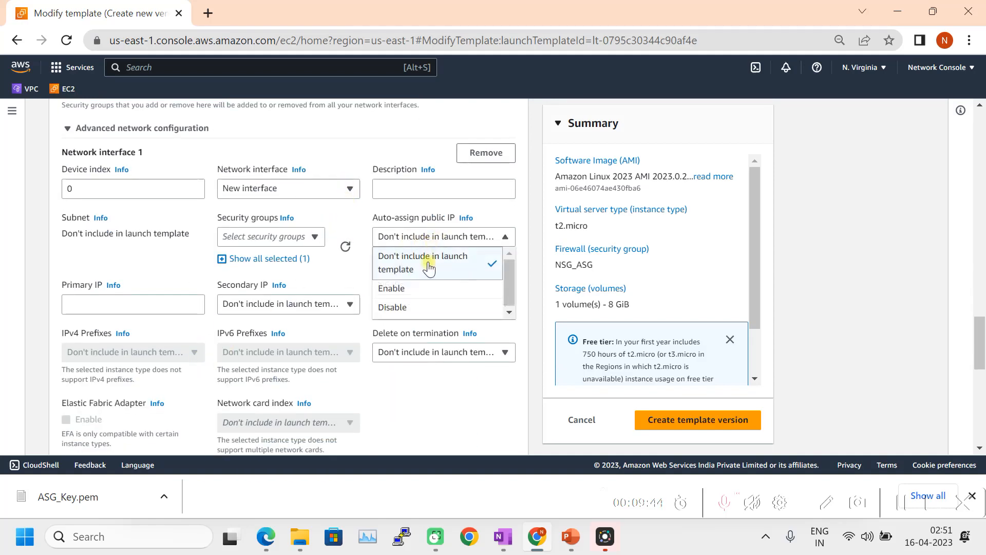
left_click(405, 289)
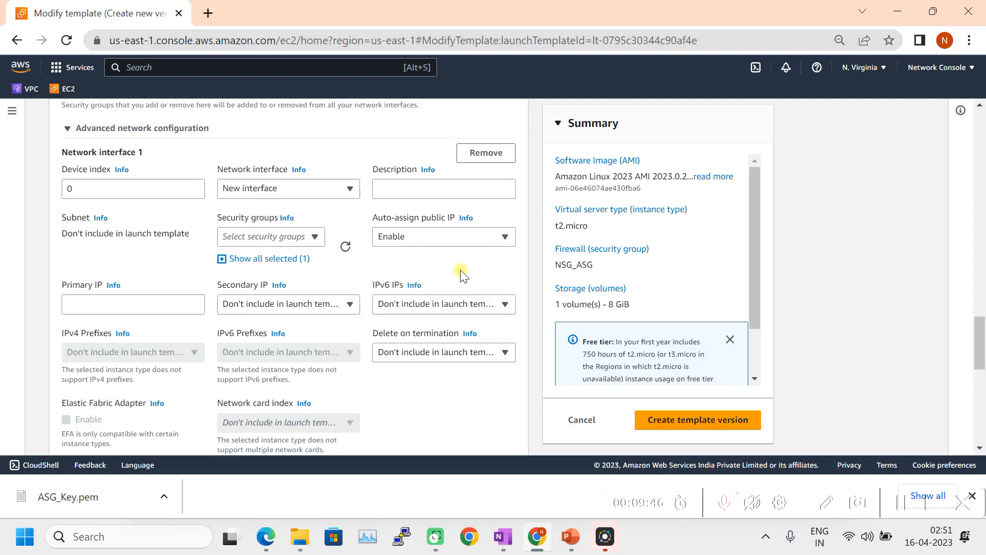
Check the remaining storage, tag and network interface settings, and create the new template version.
scroll(462, 262, "down", 4)
scroll(467, 251, "down", 5)
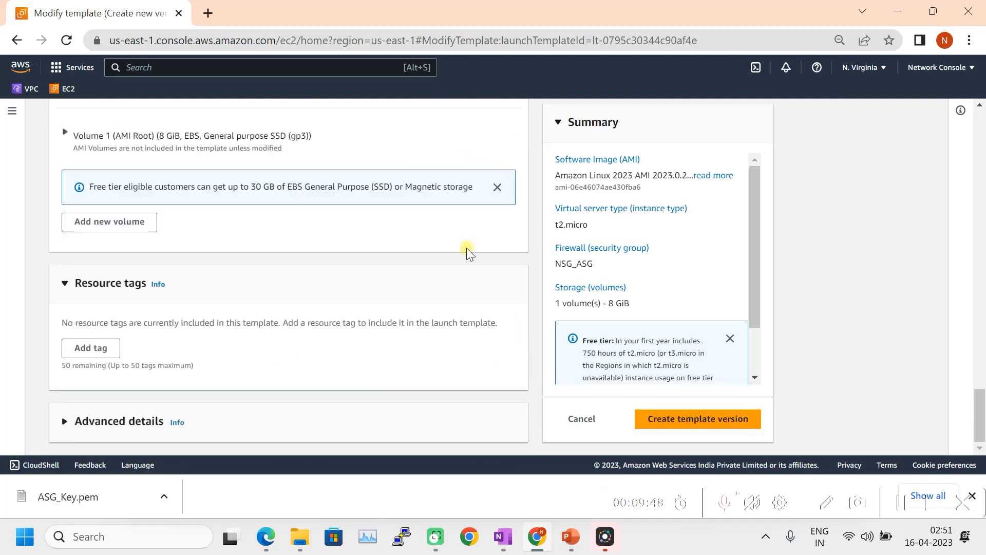
scroll(341, 353, "up", 10)
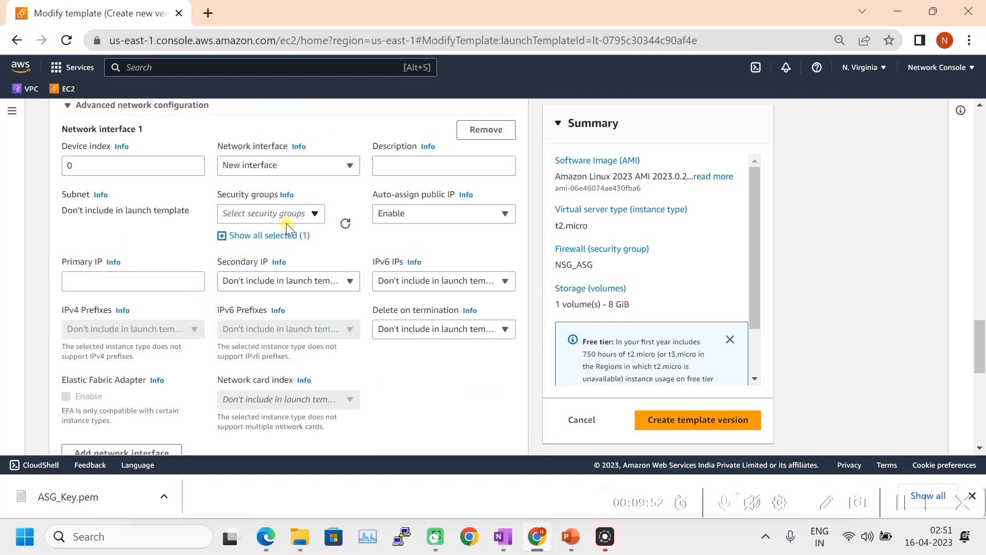
scroll(344, 370, "down", 9)
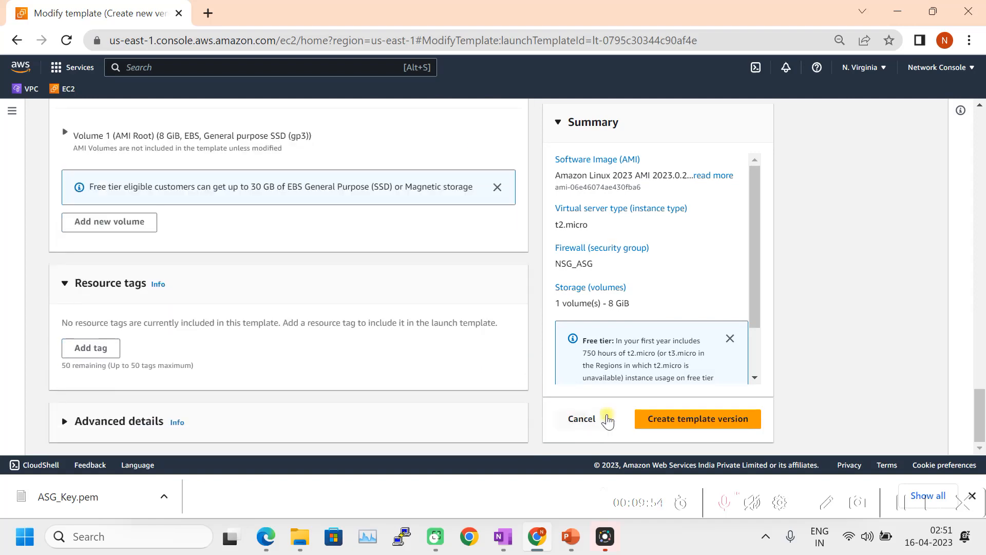
left_click(688, 418)
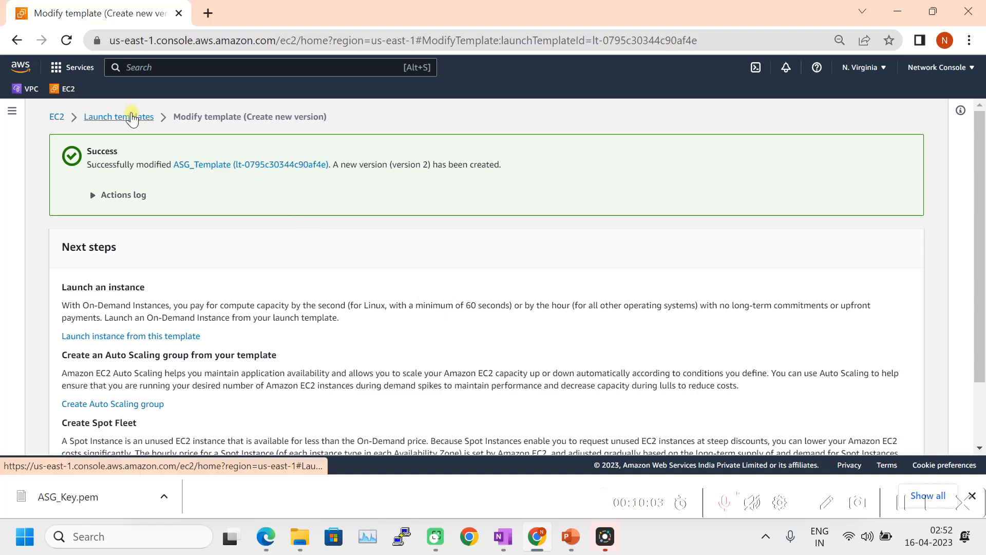
Return to the EC2 dashboard and open the list of Auto Scaling groups.
left_click(58, 117)
scroll(69, 308, "down", 10)
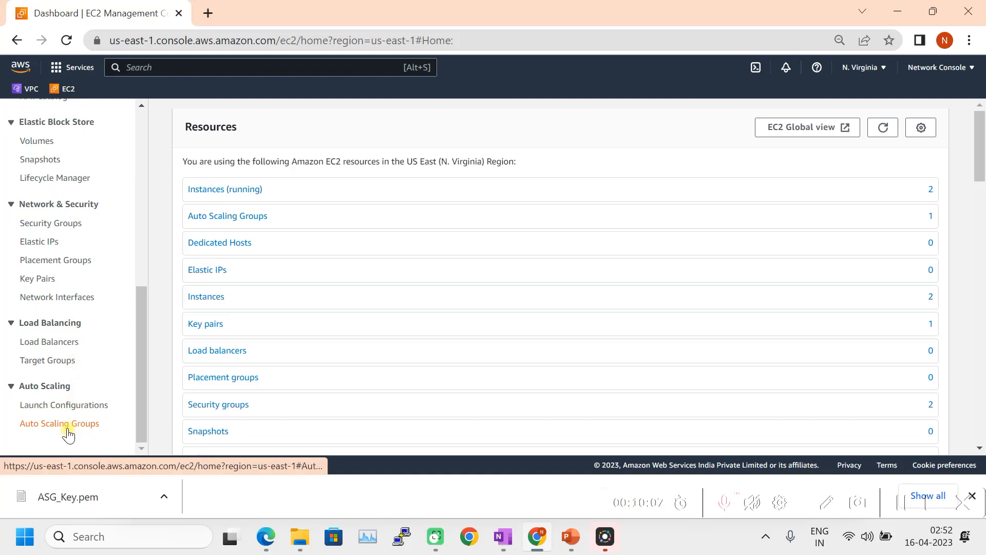
left_click(67, 424)
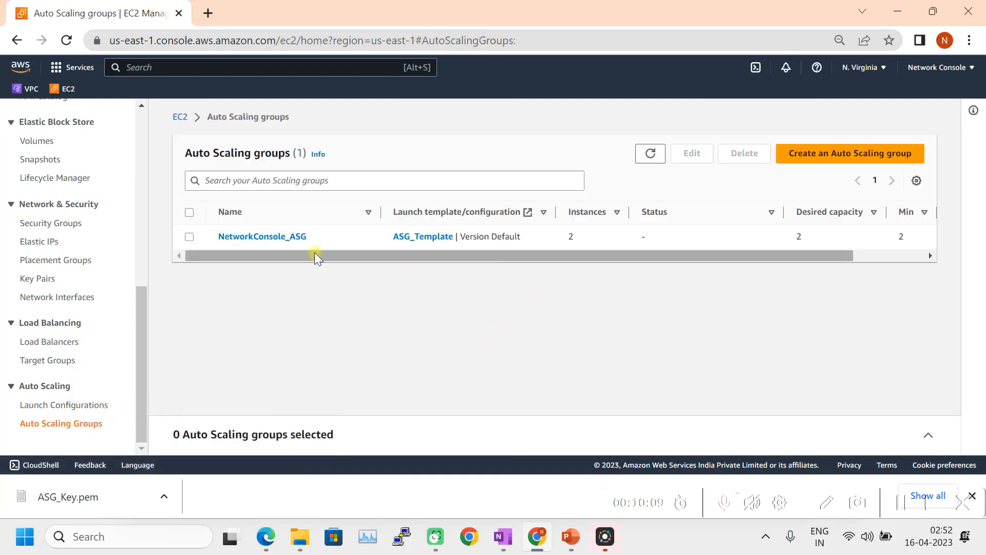
Open the details of the NetworkConsole_ASG Auto Scaling group and review its launch template settings.
left_click(251, 238)
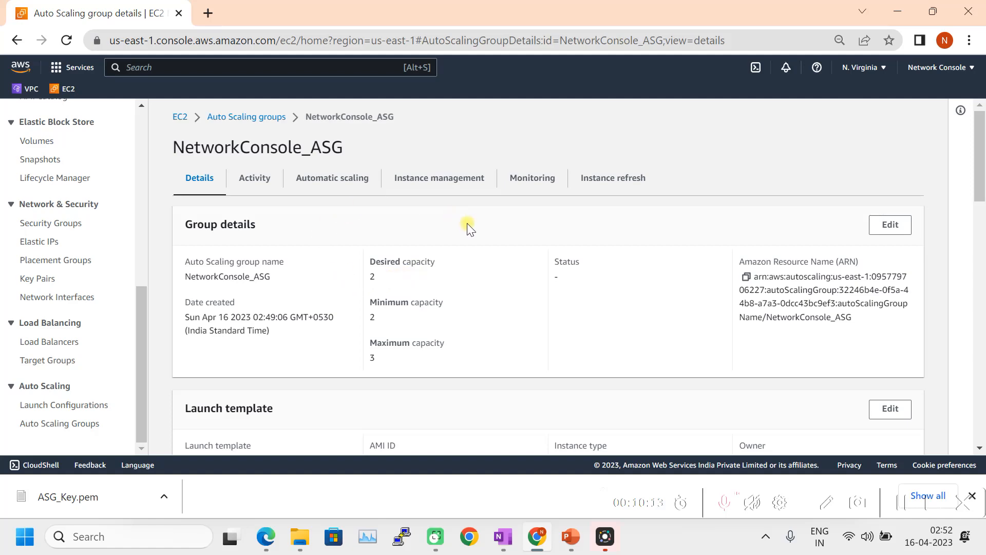
scroll(752, 248, "down", 2)
scroll(817, 259, "down", 3)
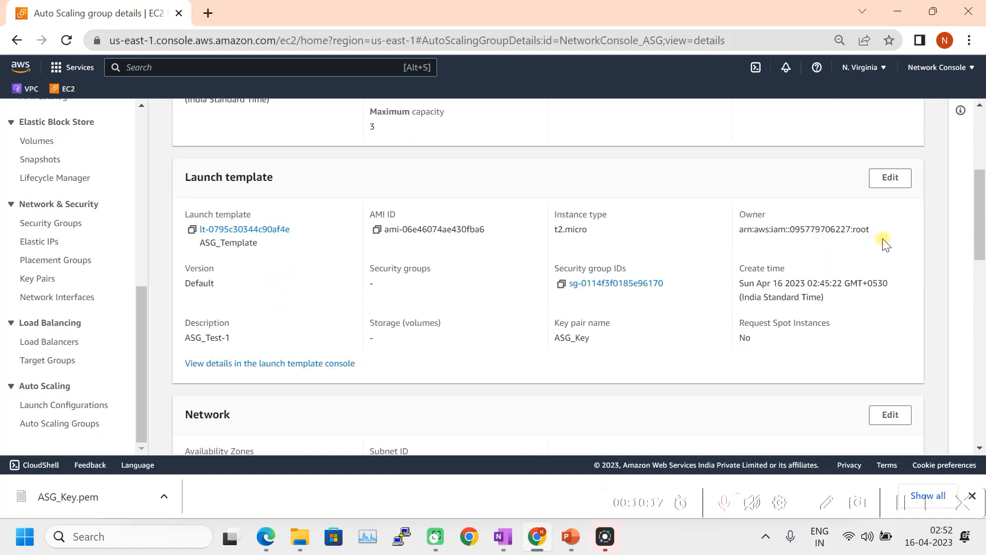
scroll(832, 255, "down", 2)
scroll(831, 256, "up", 2)
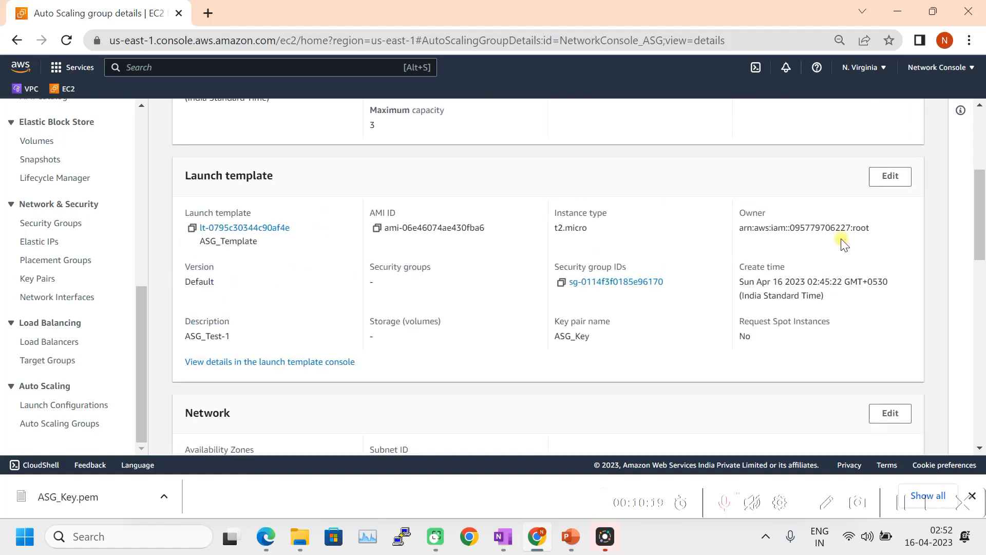
Edit the group's launch template to use version 2 of ASG_Template and save the update.
left_click(890, 177)
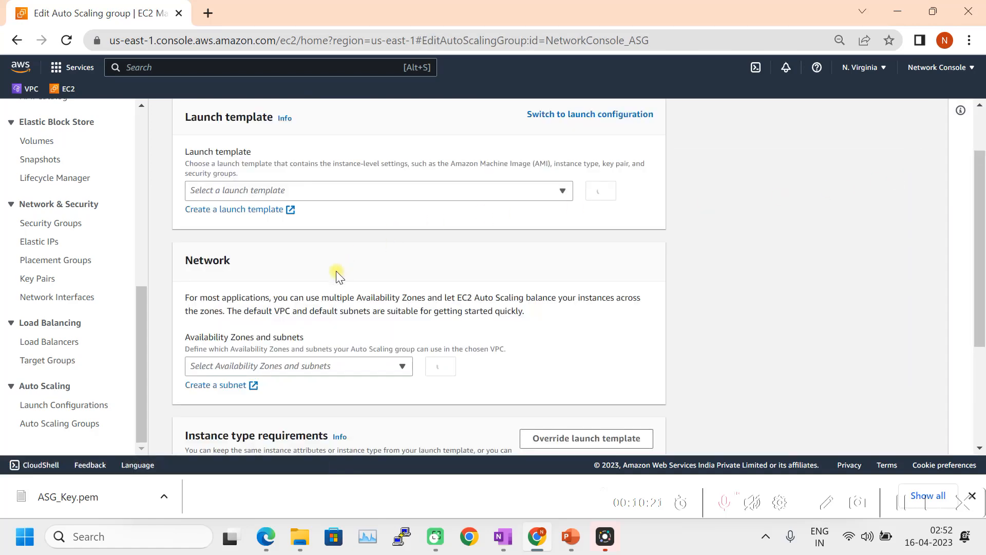
left_click(278, 249)
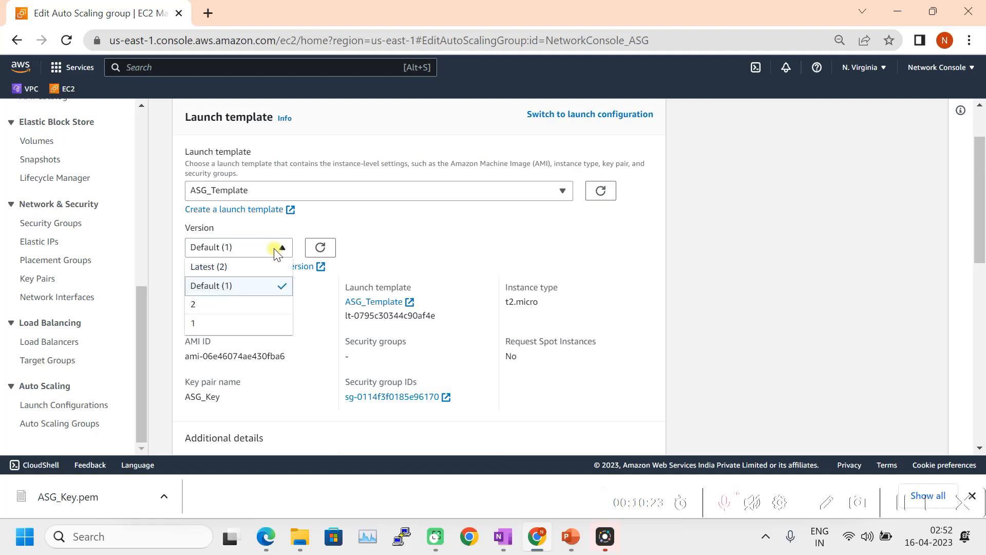
left_click(228, 303)
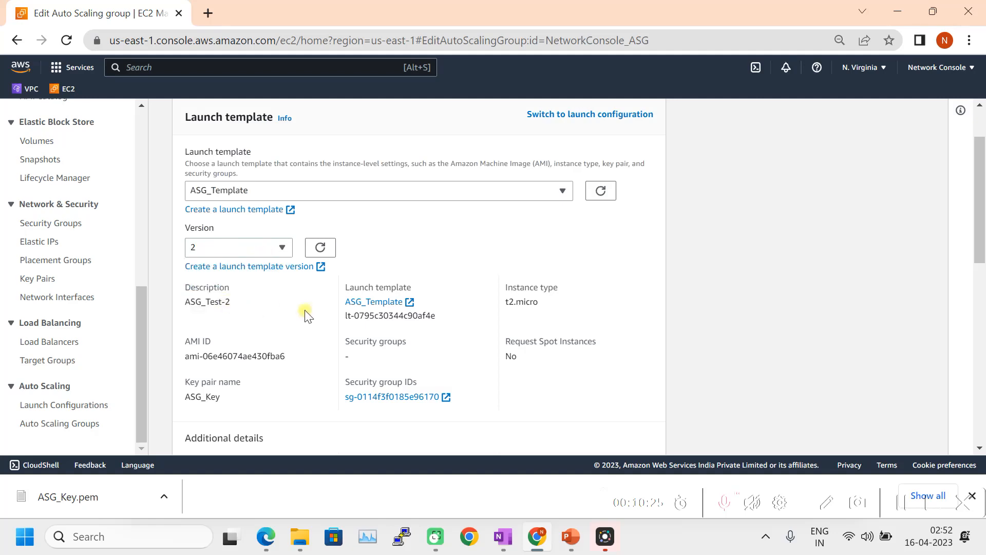
scroll(329, 312, "down", 10)
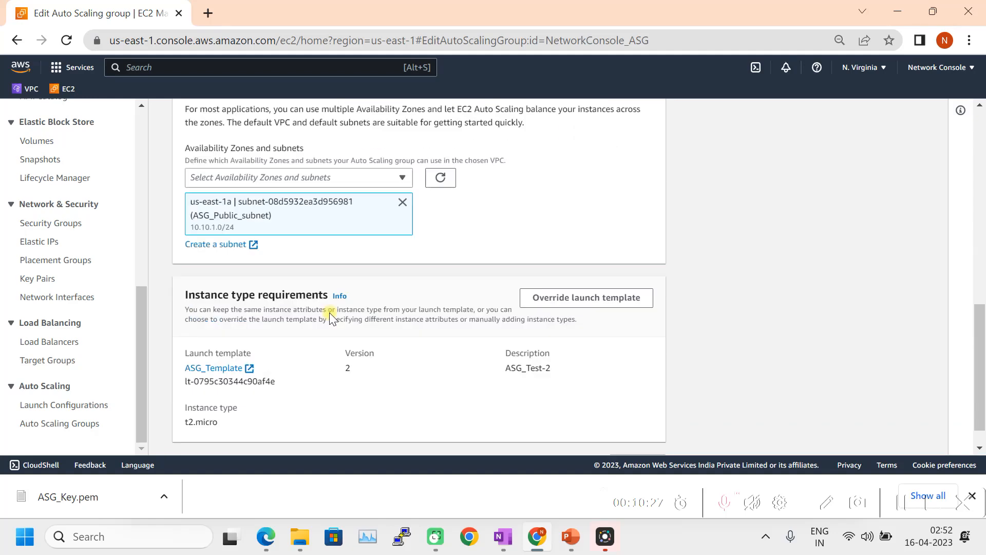
left_click(628, 432)
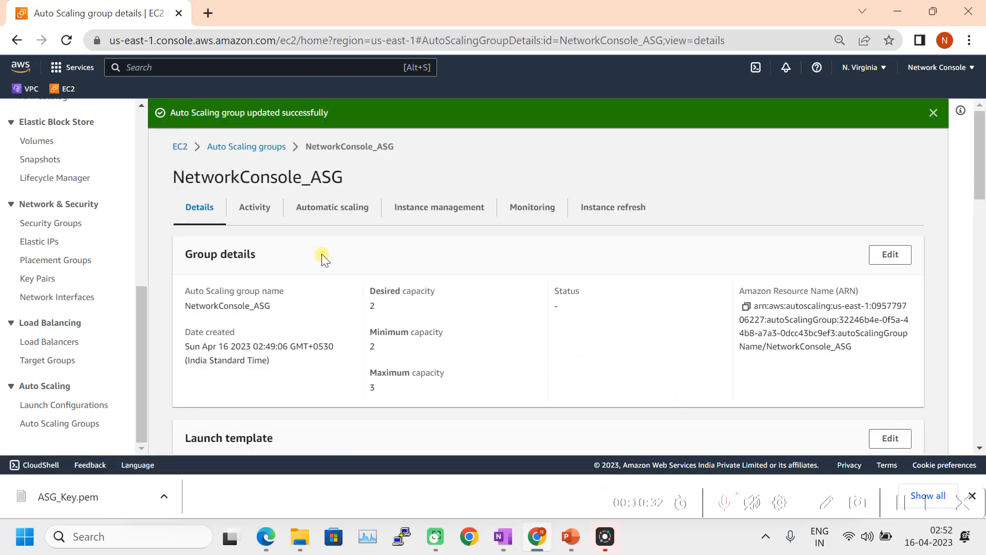
Open the running instances list from the EC2 dashboard and terminate instance i-097dd7e425dade83c.
left_click(63, 93)
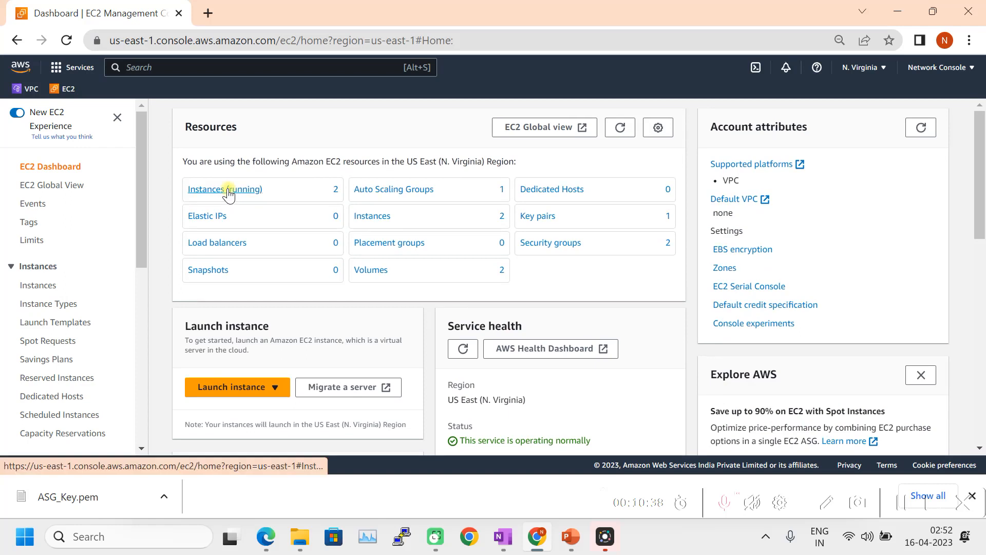
left_click(231, 196)
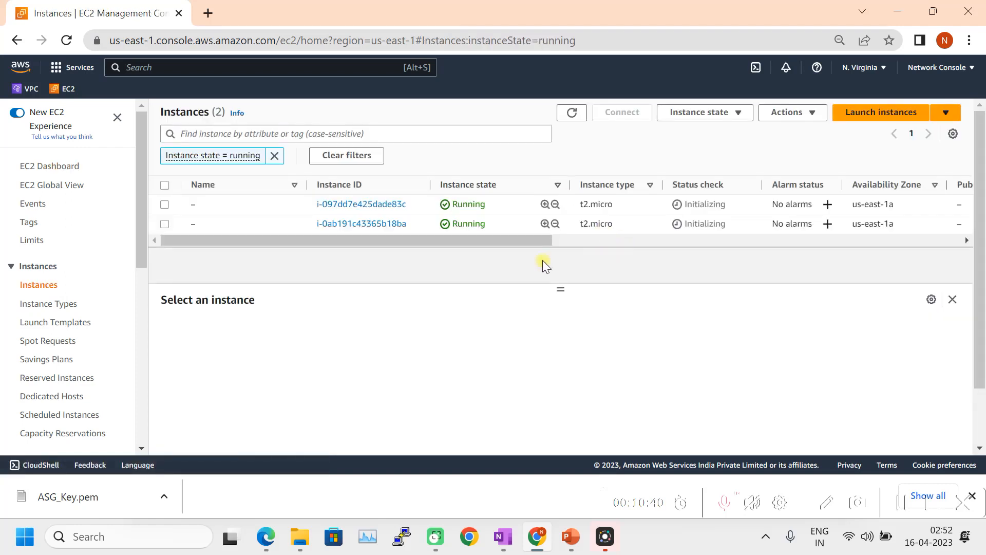
left_click(165, 205)
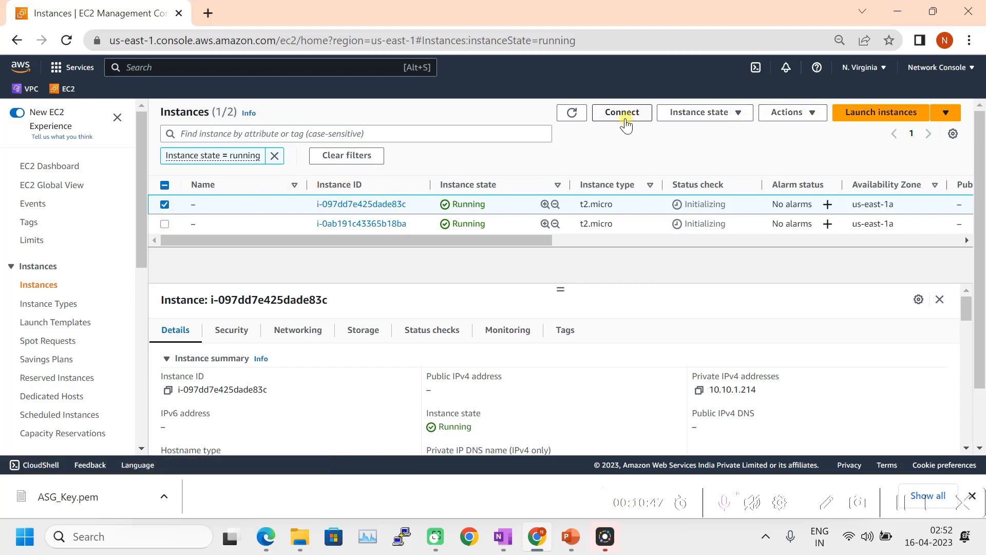
left_click(787, 114)
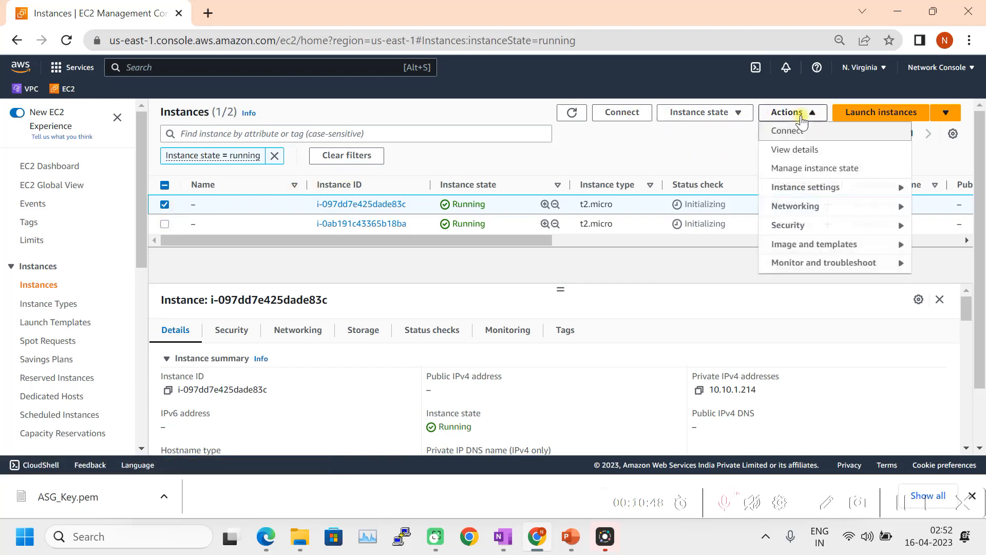
left_click(726, 116)
left_click(714, 205)
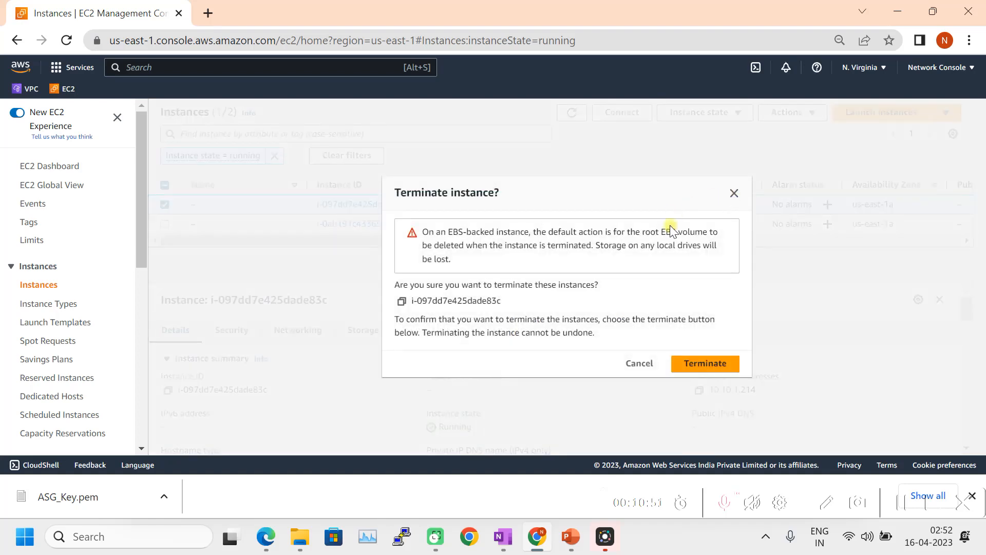
left_click(705, 363)
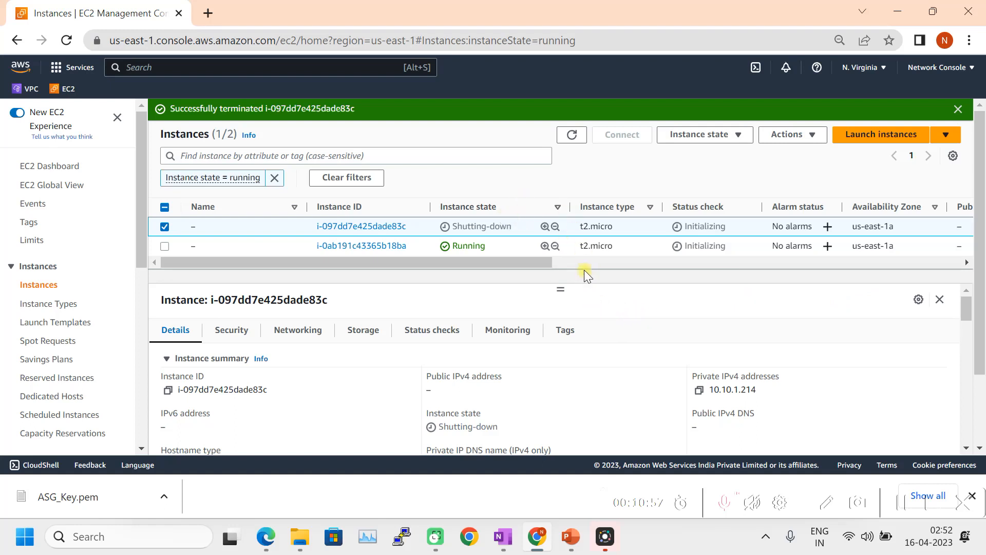
Remove the running-state filter and keep refreshing the instance list to watch for the Auto Scaling replacement.
left_click_drag(561, 285, 560, 314)
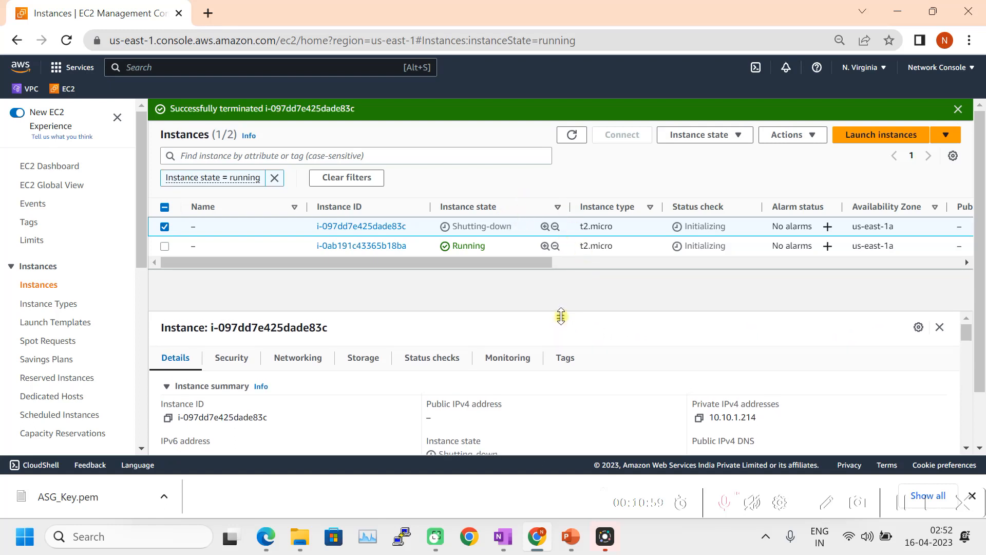
mouse_move(544, 264)
left_mouse_down()
mouse_move(744, 263)
mouse_move(546, 266)
left_mouse_up()
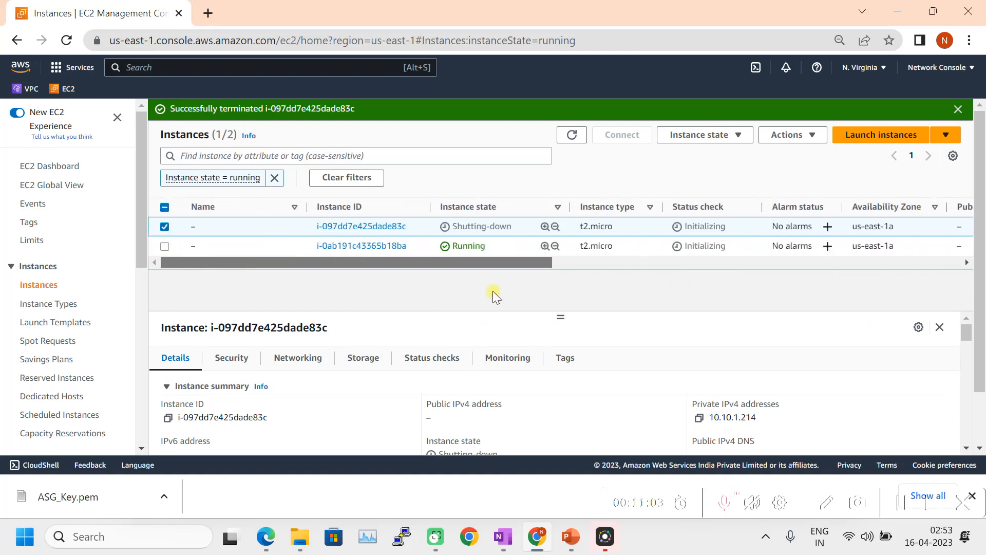
left_click(274, 178)
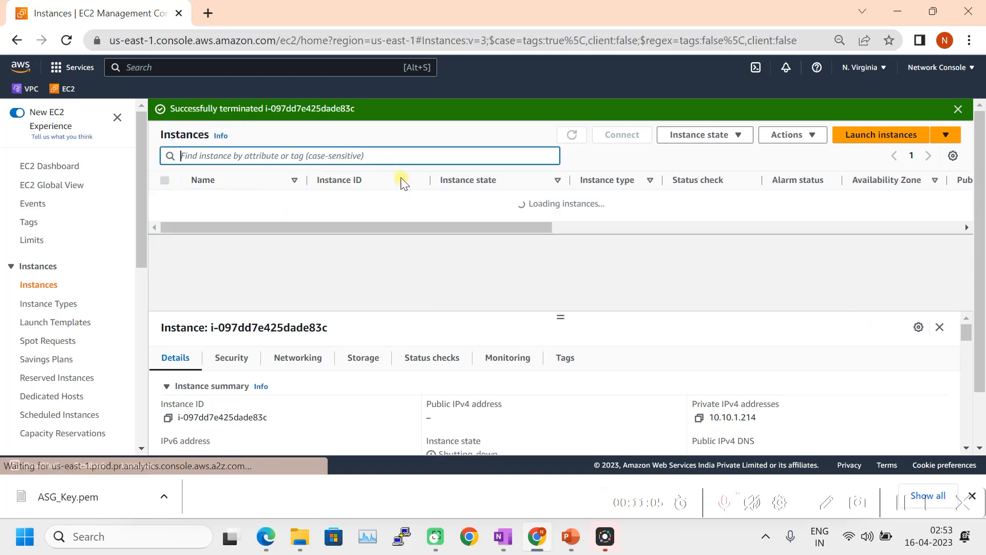
left_click(573, 139)
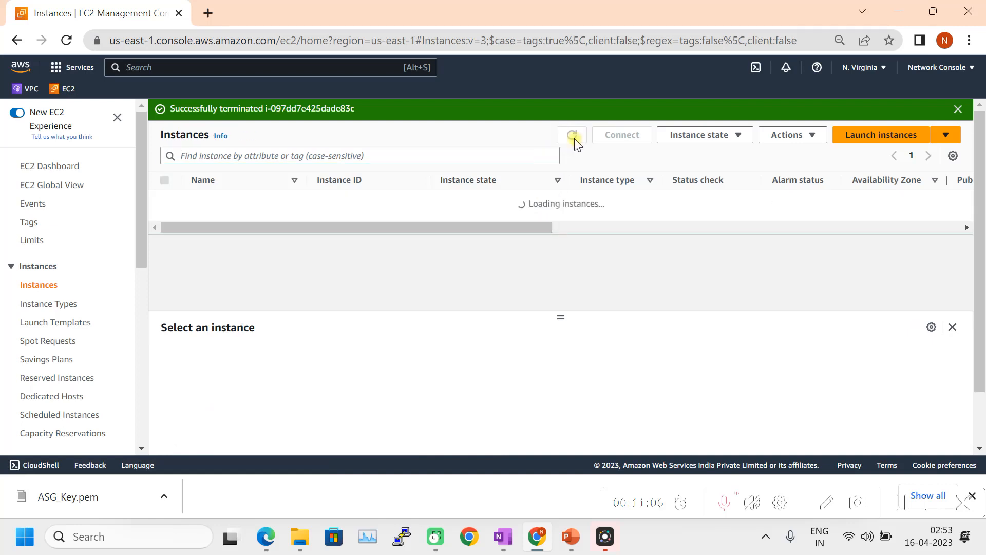
left_click(573, 137)
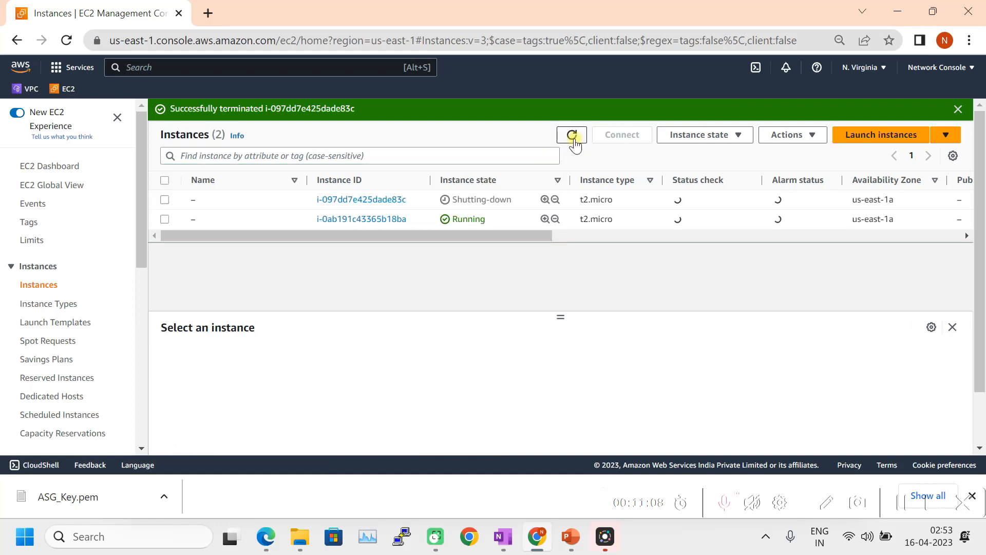
left_click(573, 137)
left_click(573, 137)
left_click(573, 136)
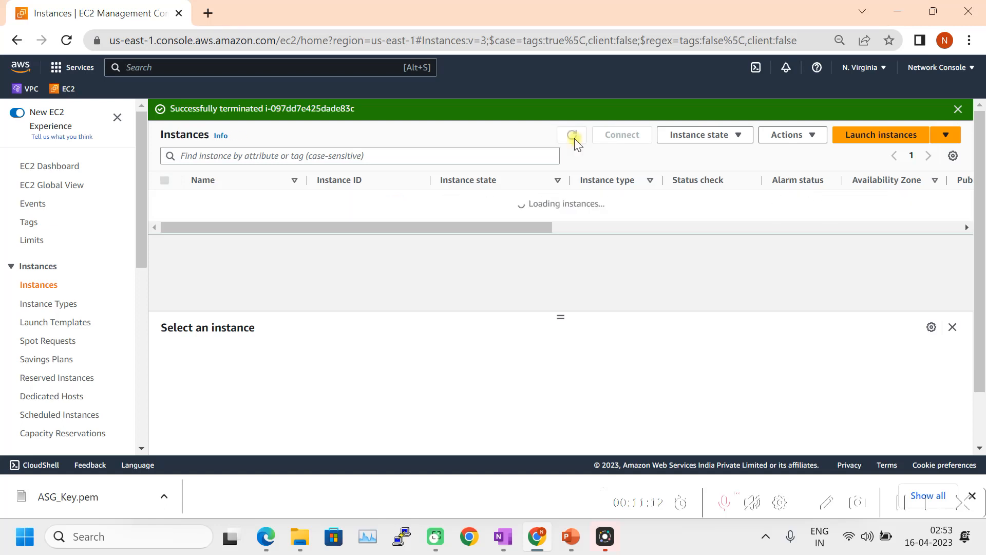
left_click(574, 136)
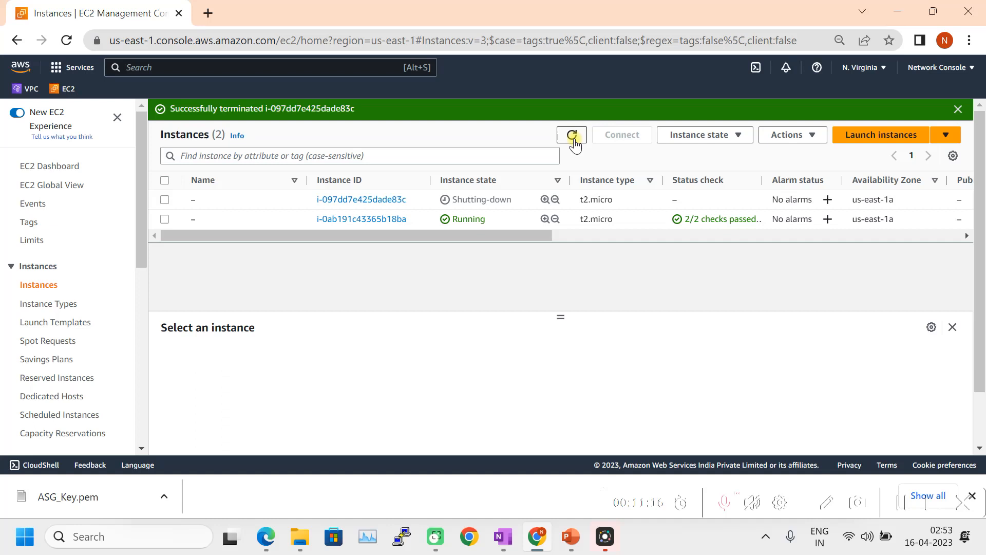
left_click(573, 137)
left_click(573, 136)
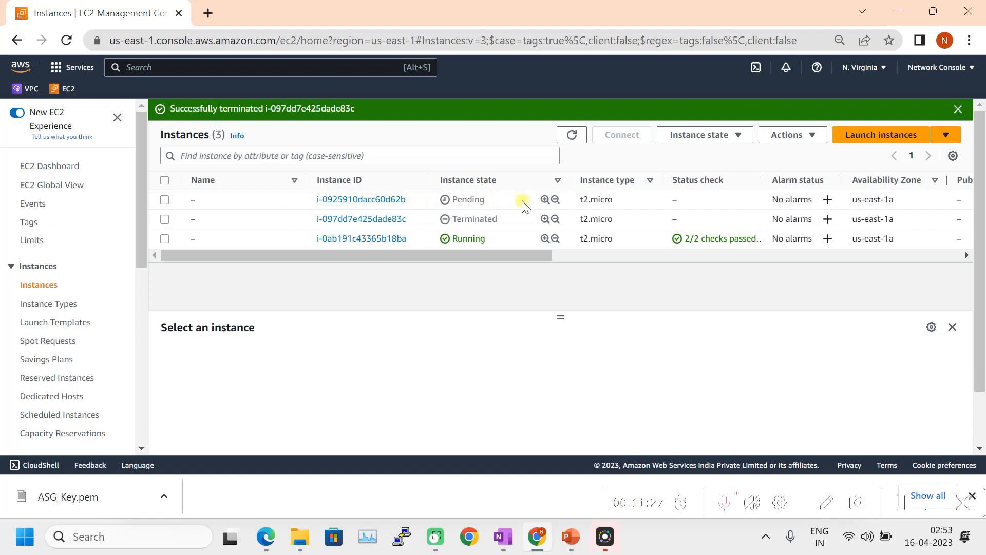
left_click(580, 135)
Compare the public IPv4 address details of the new instance i-0925910dacc60d62b and the terminated instance.
left_click(164, 199)
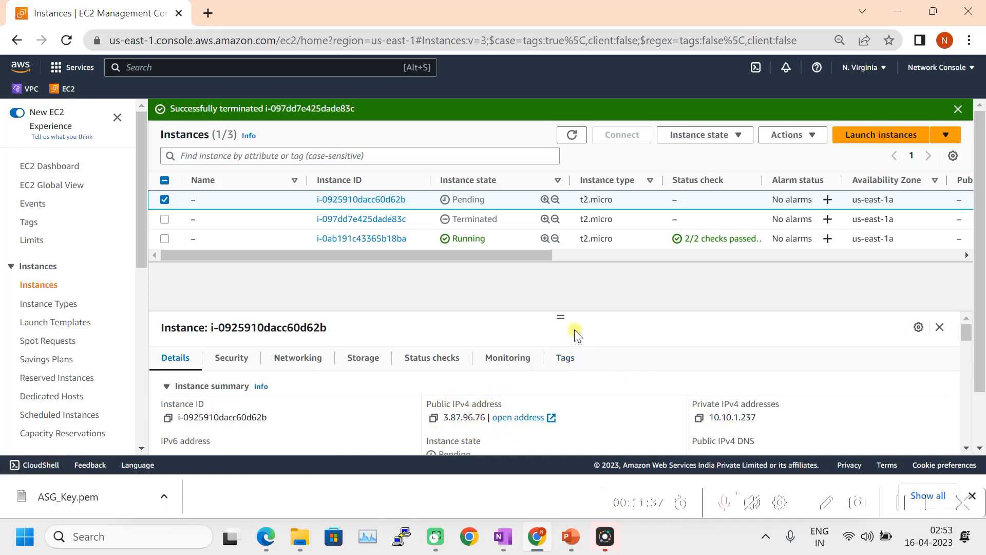
left_click_drag(558, 311, 566, 272)
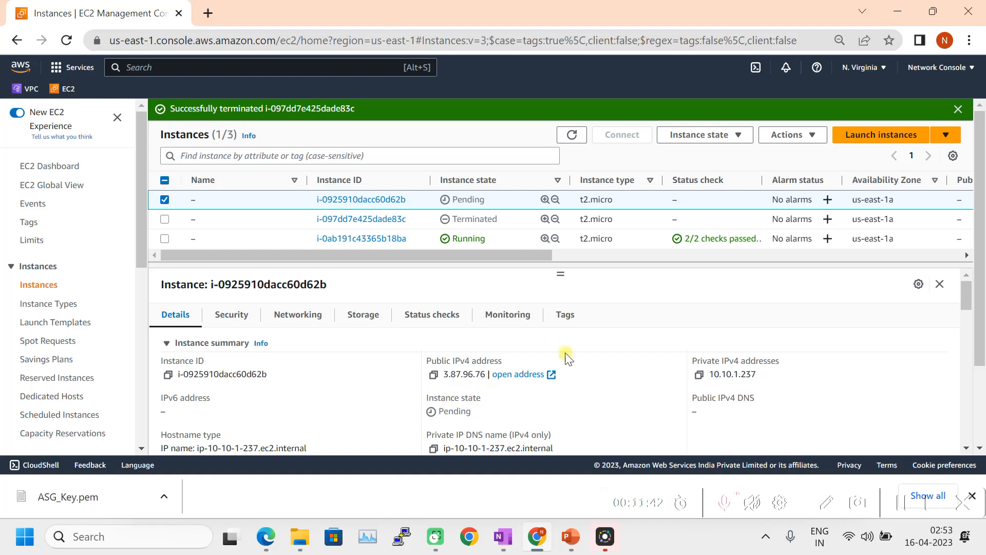
left_click_drag(560, 274, 561, 310)
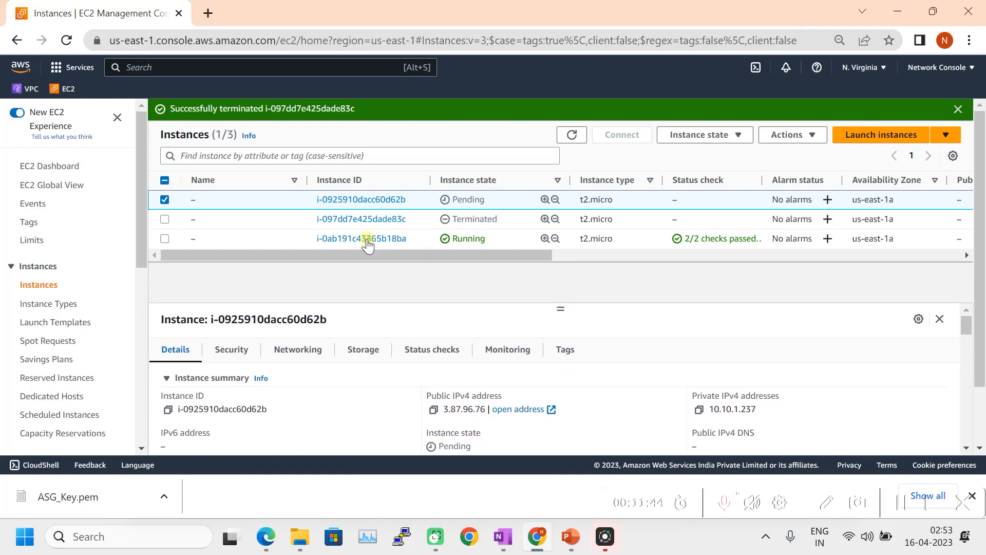
left_click(164, 199)
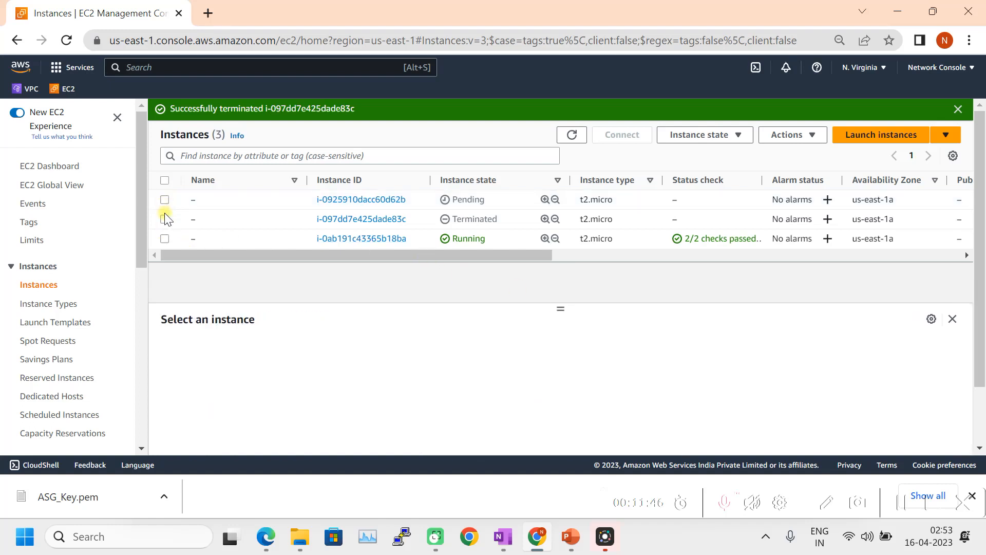
left_click(164, 219)
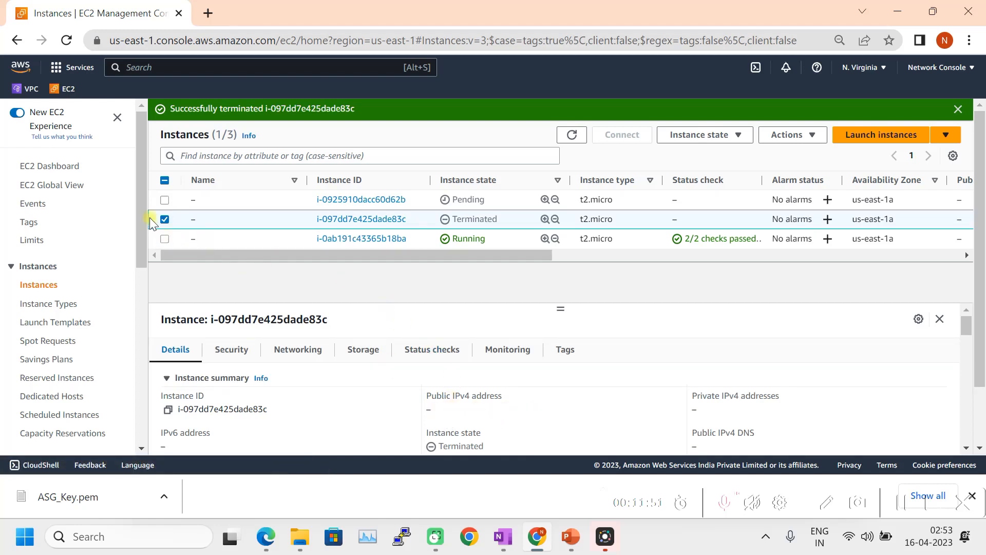
left_click(164, 220)
Check the remaining original instance i-0ab191c43365b18ba for a public IP address and terminate it.
left_click(164, 239)
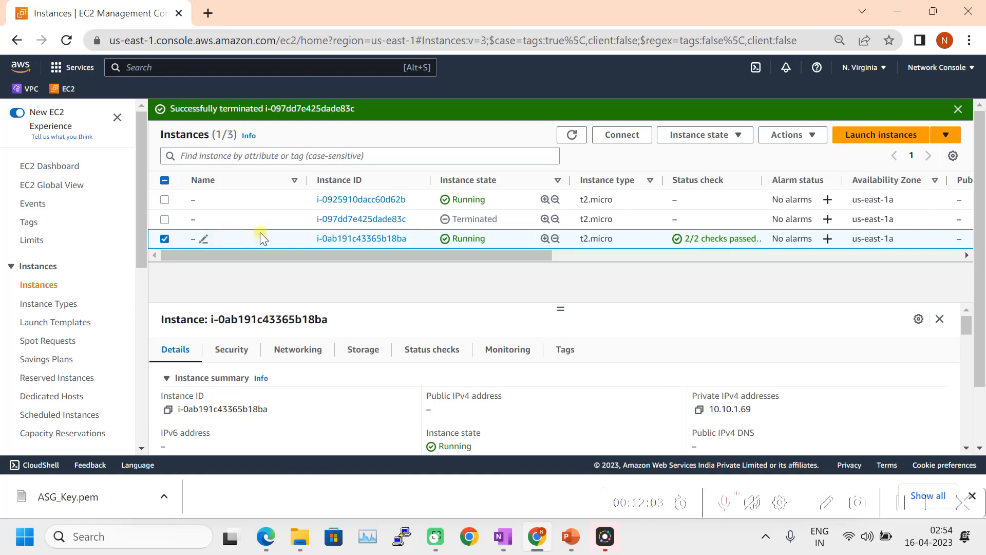
left_click(806, 136)
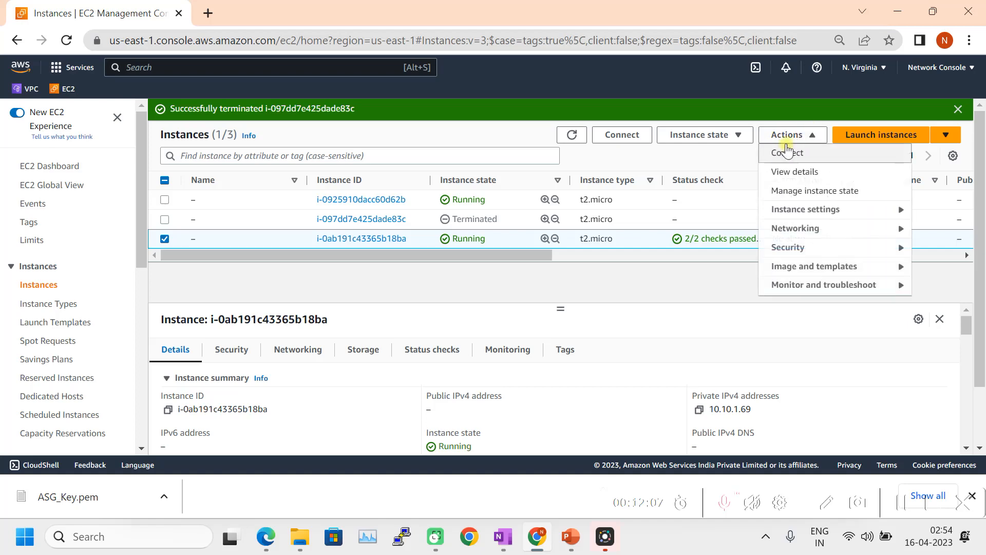
left_click(745, 138)
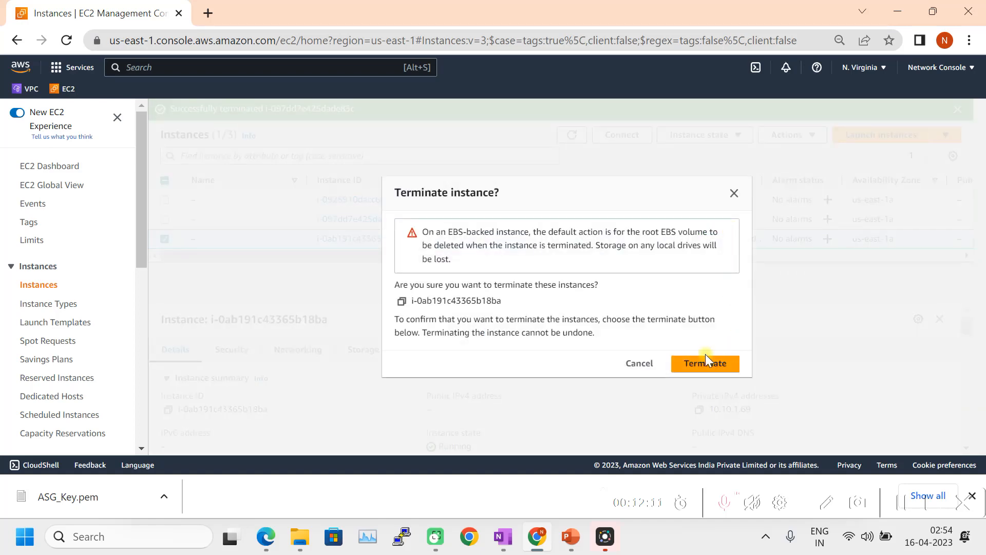
left_click(702, 363)
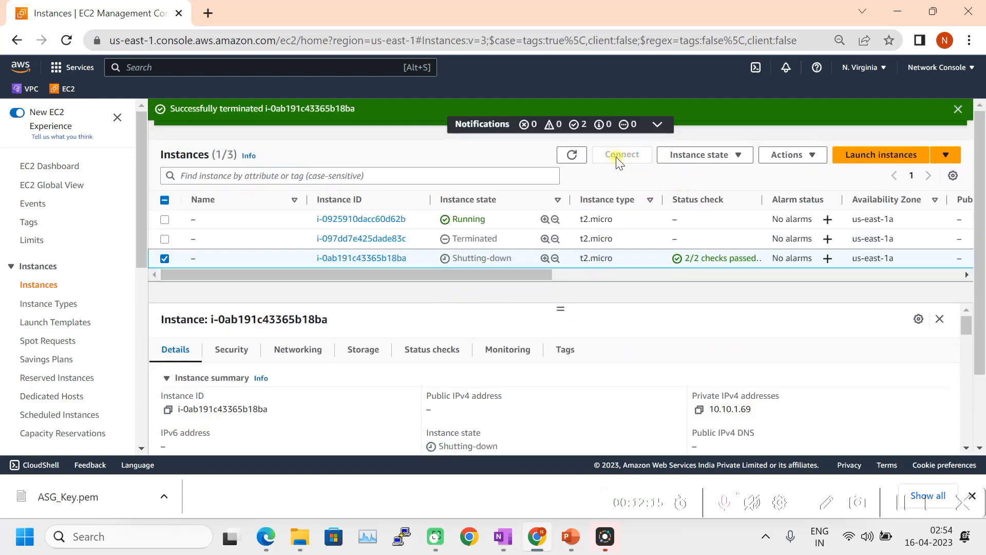
Keep refreshing the instance list, enlarging its pane, to watch for the Auto Scaling replacement of terminated instance i-0ab191c43365b18ba.
left_click(573, 155)
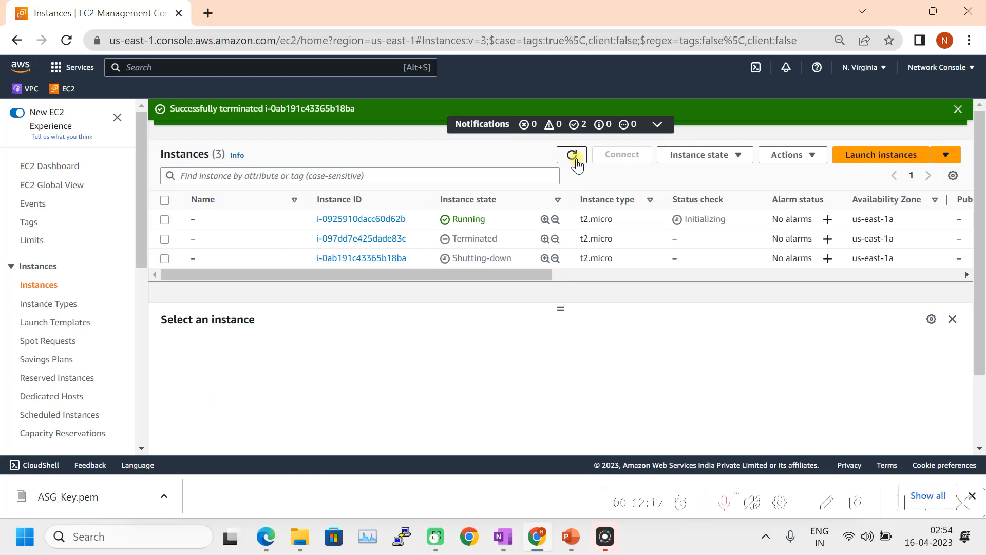
left_click(576, 160)
left_click(577, 159)
left_click(577, 160)
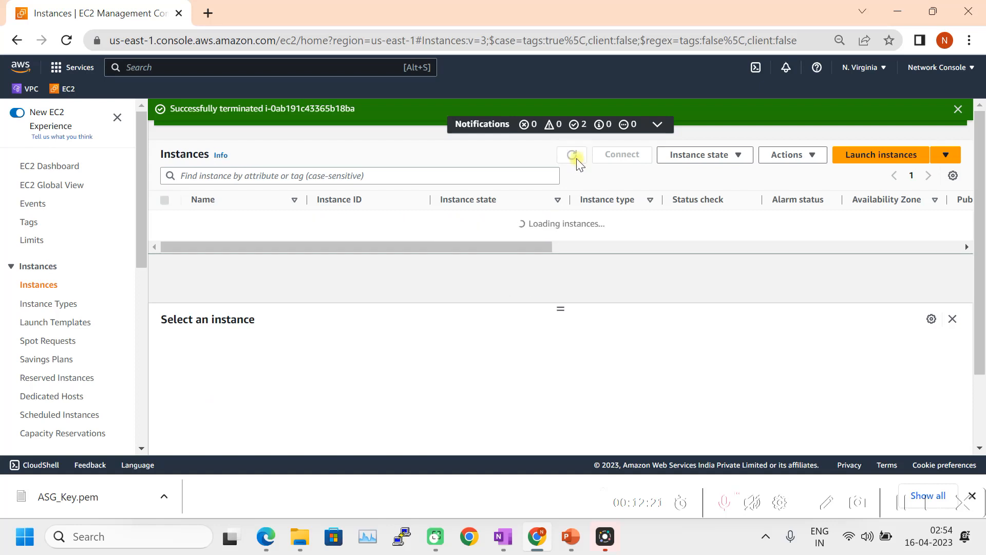
left_click(576, 161)
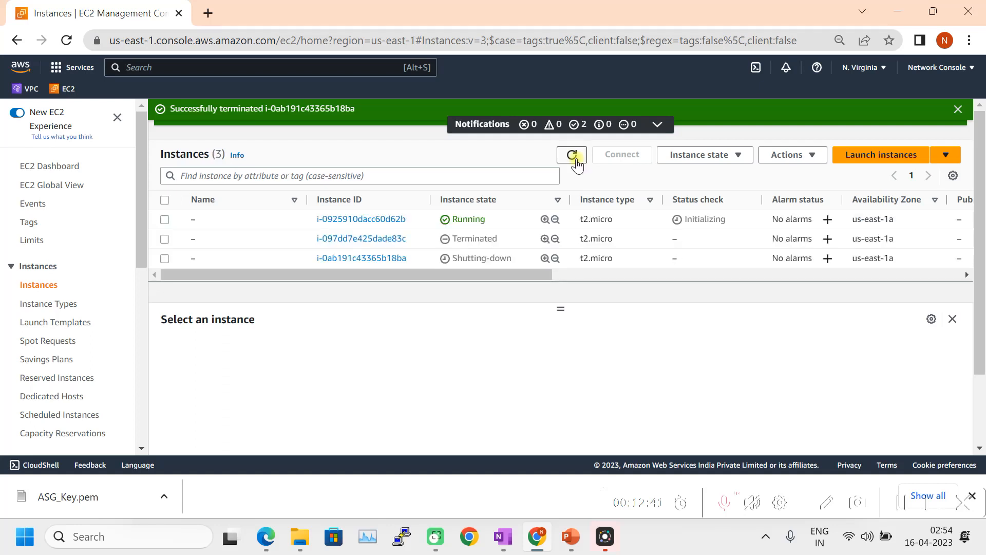
left_click(576, 160)
left_click(578, 161)
left_click(576, 160)
left_click(578, 164)
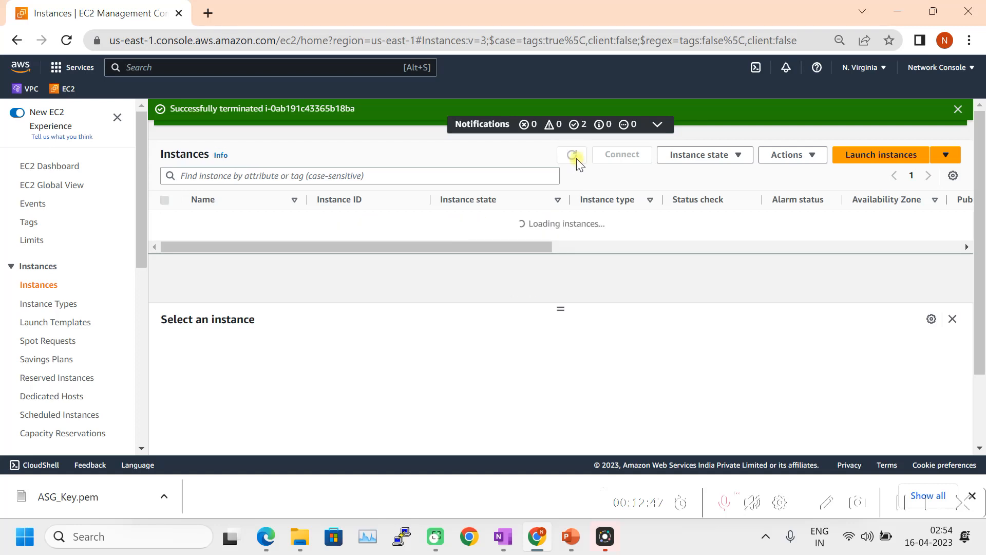
left_click(577, 163)
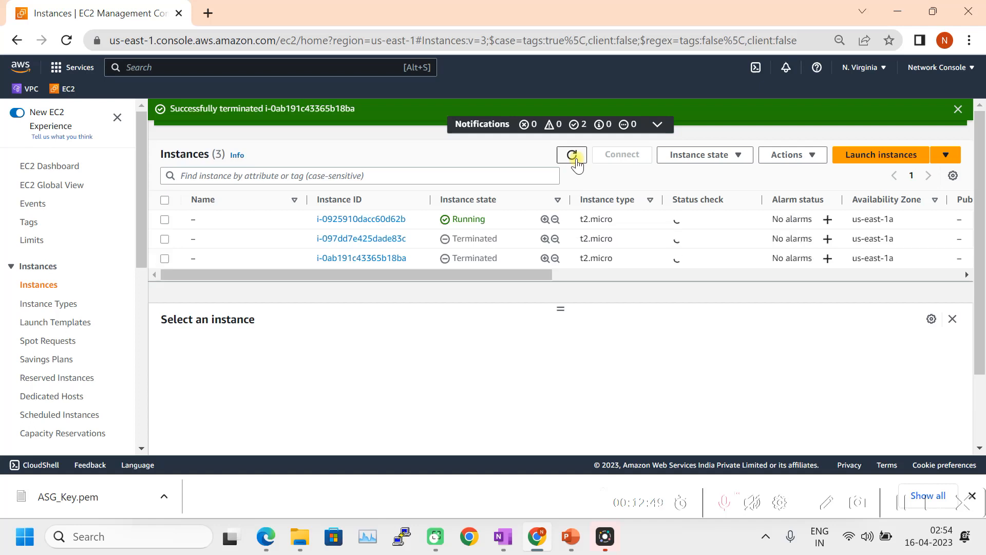
left_click(577, 162)
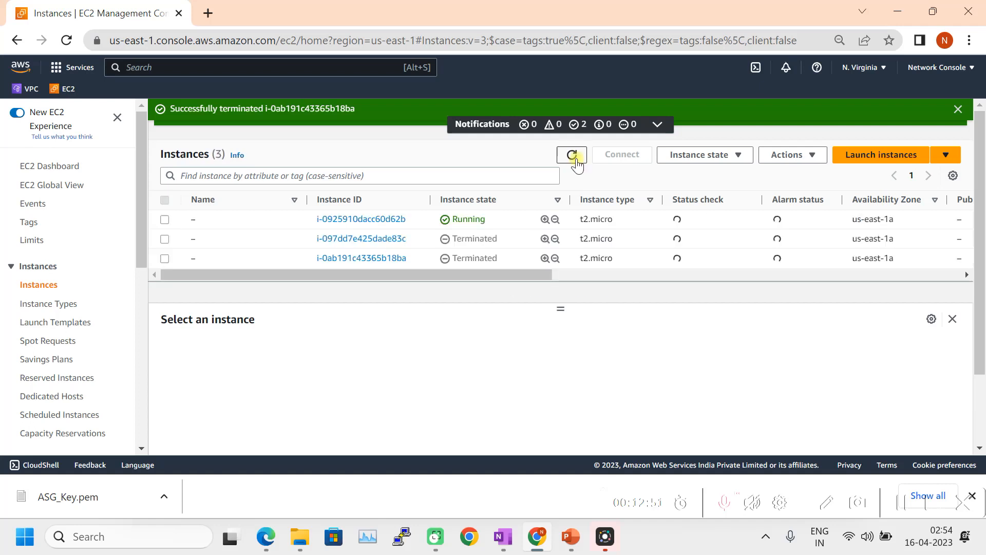
left_click(577, 162)
left_click(578, 163)
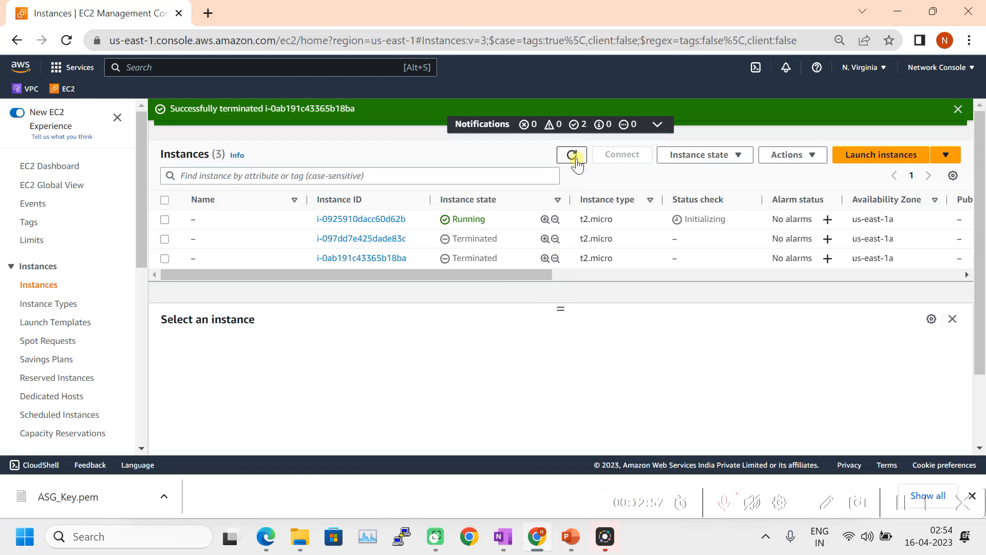
left_click(578, 163)
left_click_drag(563, 308, 568, 356)
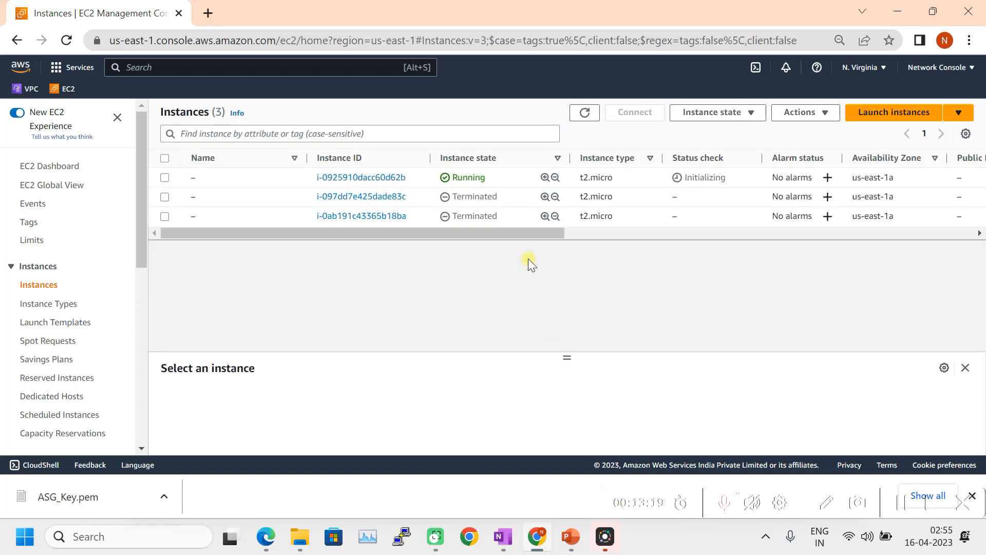
left_click(585, 114)
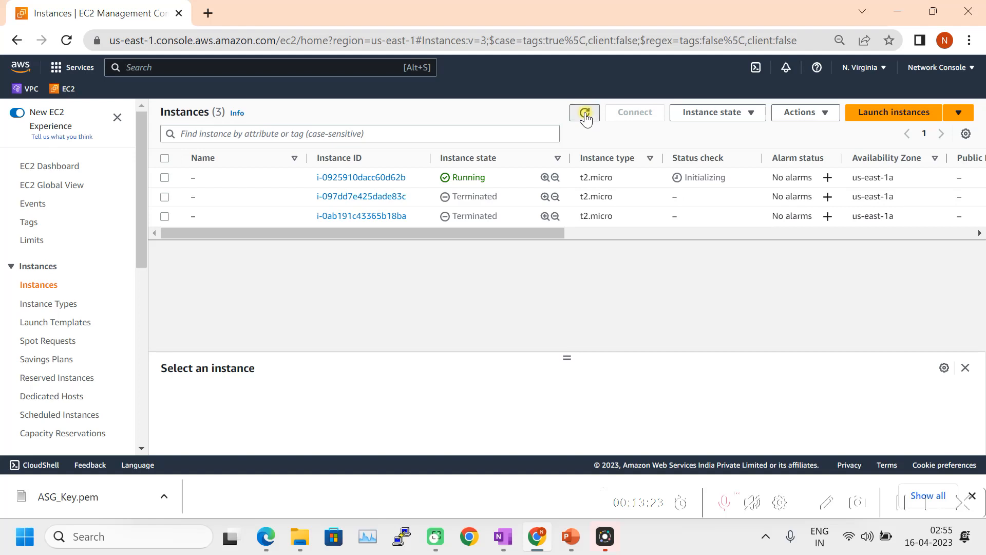
left_click(585, 113)
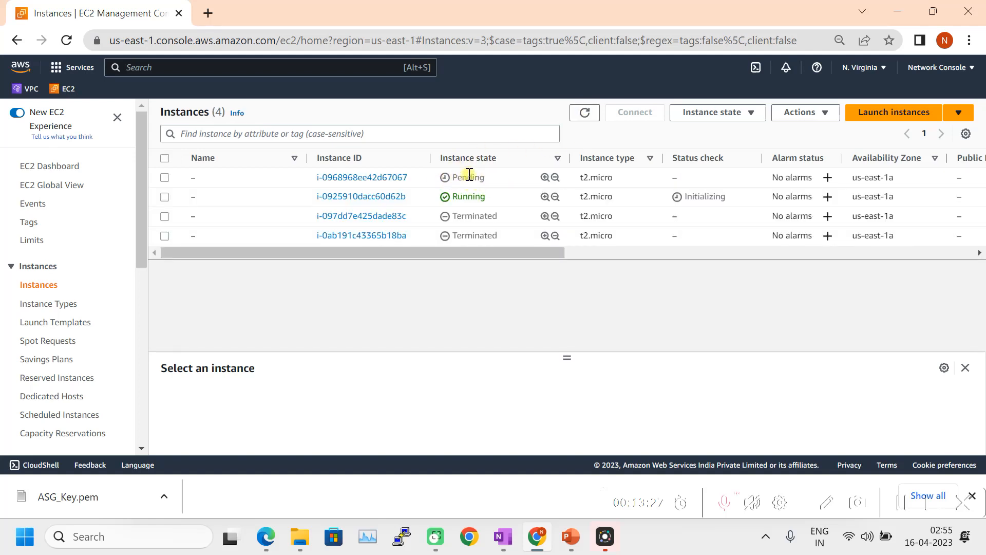
left_click(585, 114)
left_click(585, 114)
Examine the public IPv4 address, security group rules and networking details of the new instance i-0968968ee42d67067.
left_click(165, 178)
left_click_drag(568, 358, 570, 286)
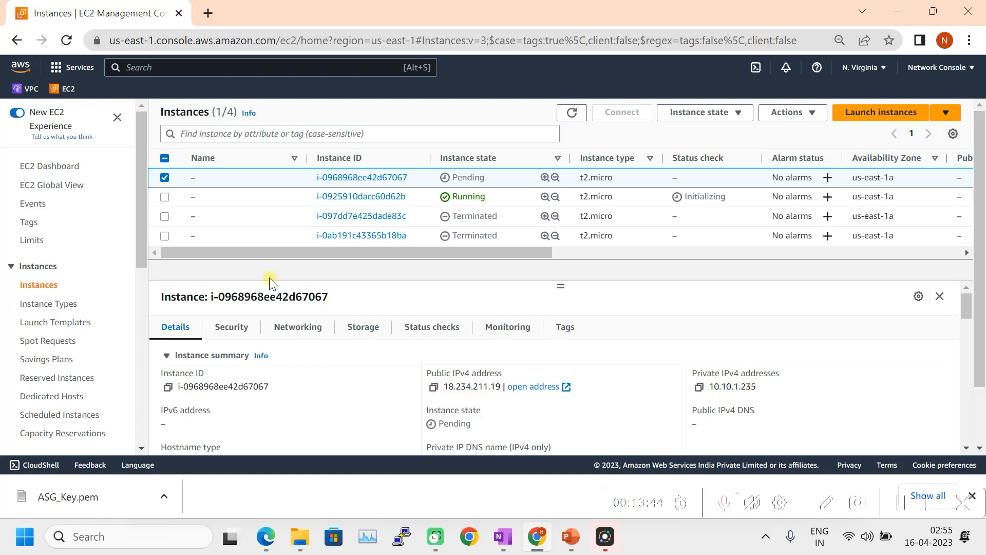
left_click(242, 331)
left_click_drag(558, 285, 560, 258)
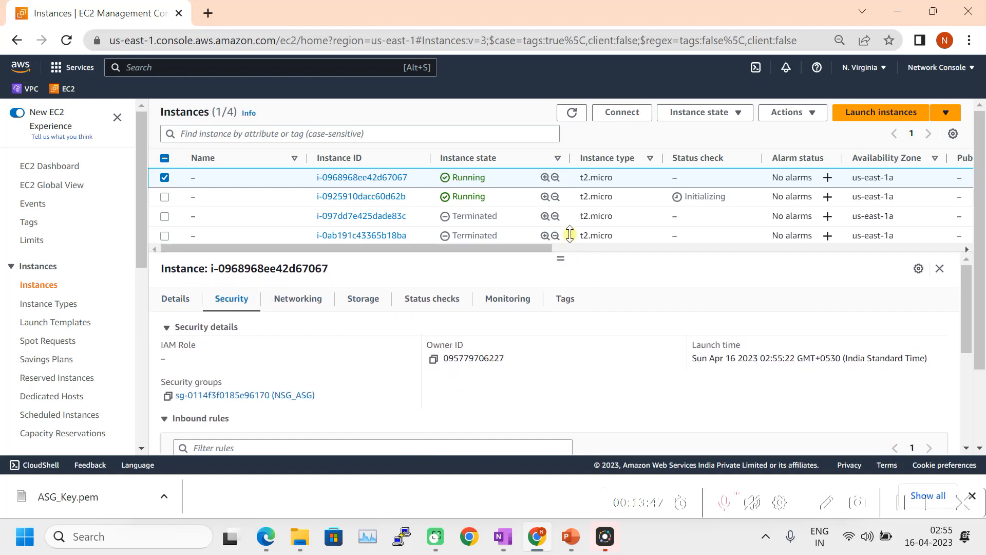
scroll(341, 337, "down", 5)
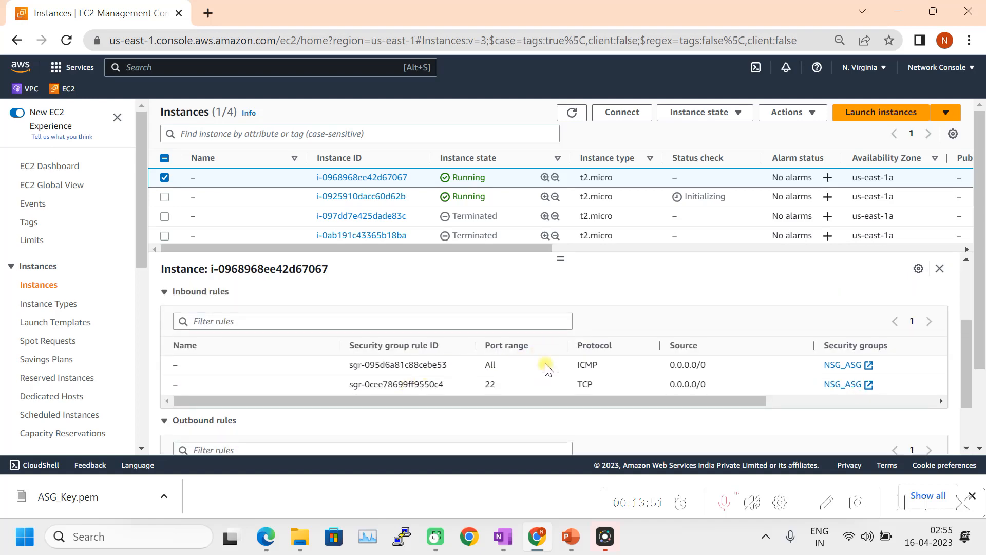
scroll(385, 385, "up", 5)
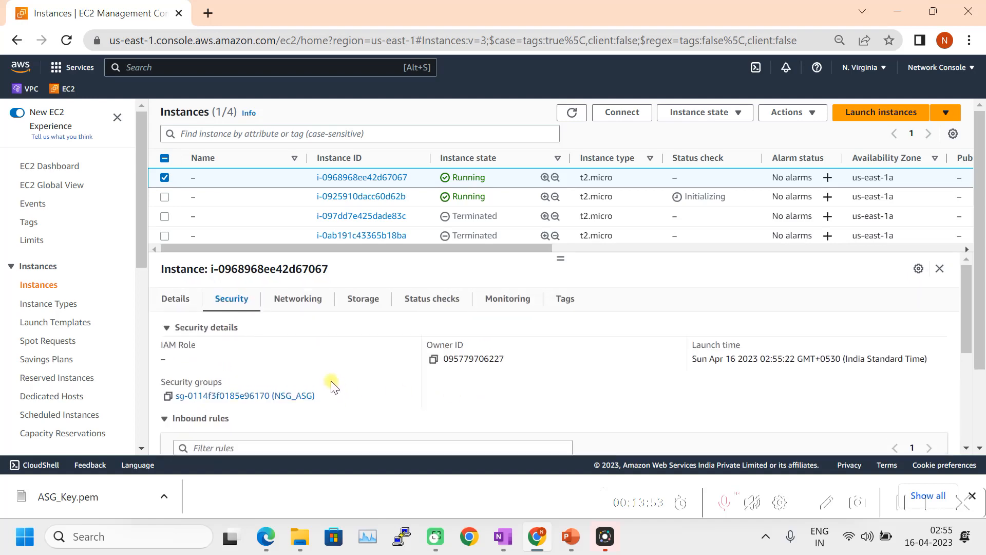
left_click(300, 302)
scroll(452, 392, "down", 3)
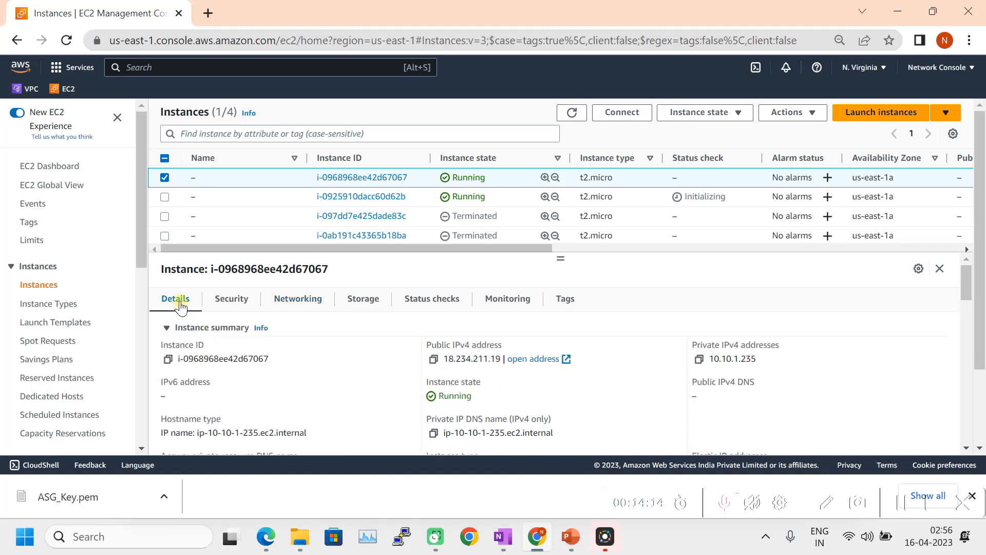
scroll(498, 399, "down", 5)
scroll(471, 414, "down", 5)
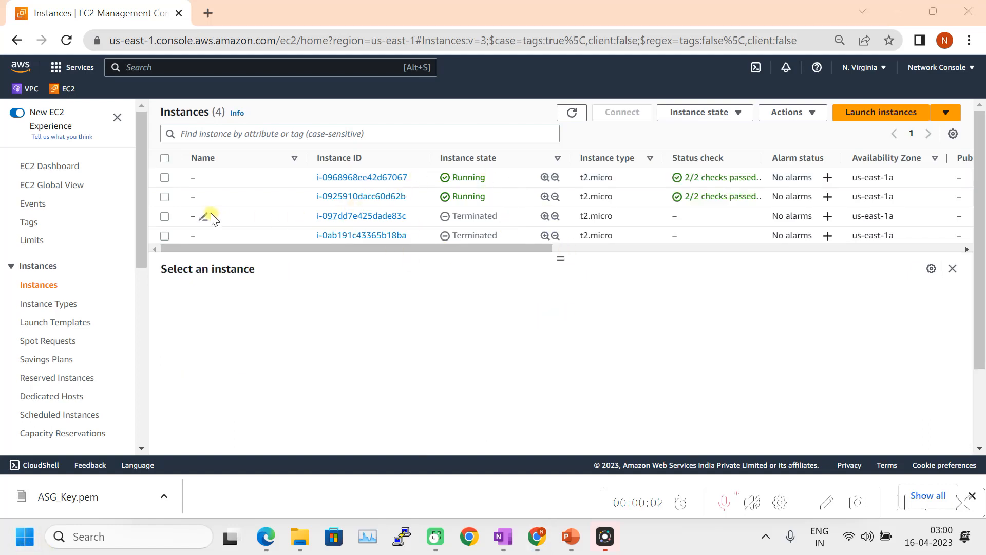
Copy the public IPv4 address of instance i-0925910dacc60d62b and ping 3.87.96.76 from Command Prompt.
left_click(164, 197)
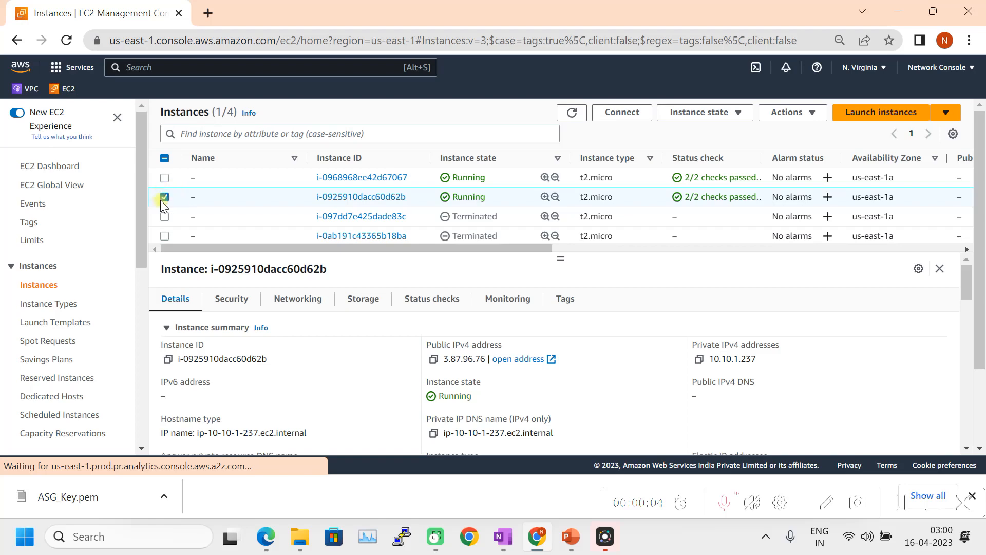
left_click(433, 358)
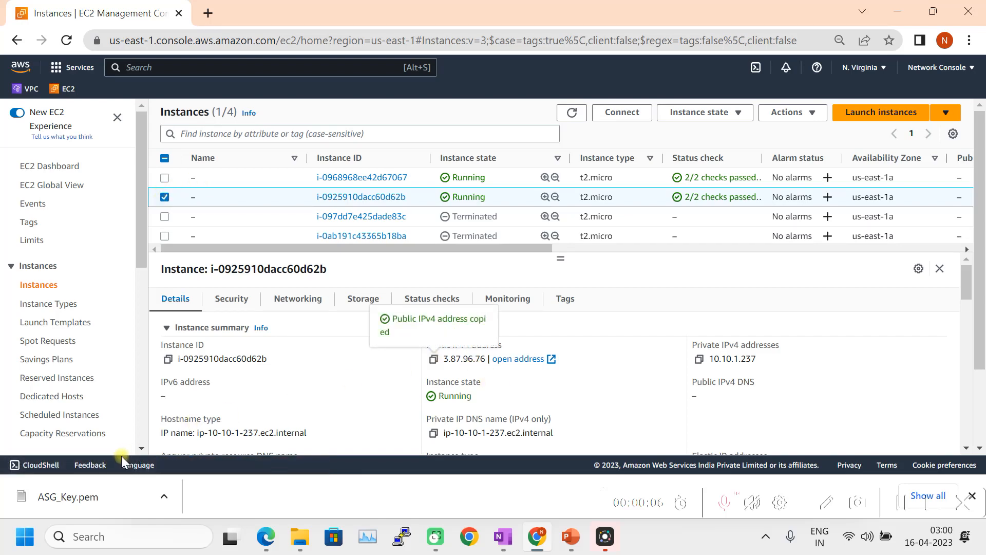
left_click(23, 537)
type("cmd")
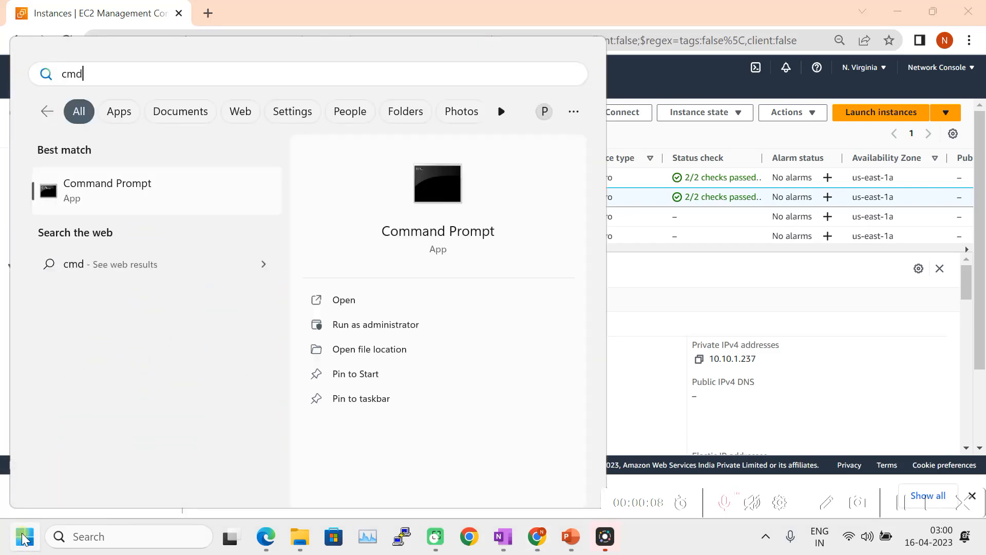
key("Return")
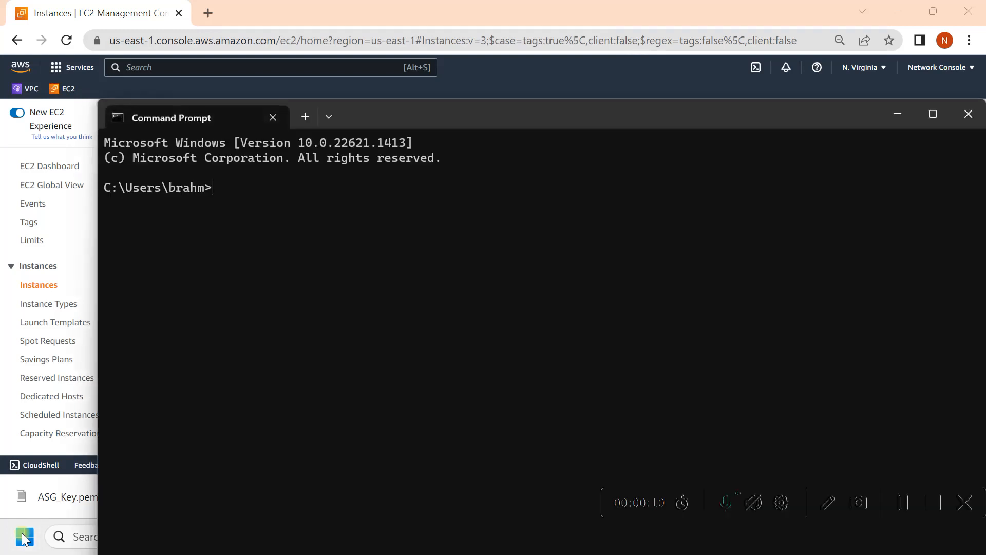
type("ping 3.87.96.76")
key("Return")
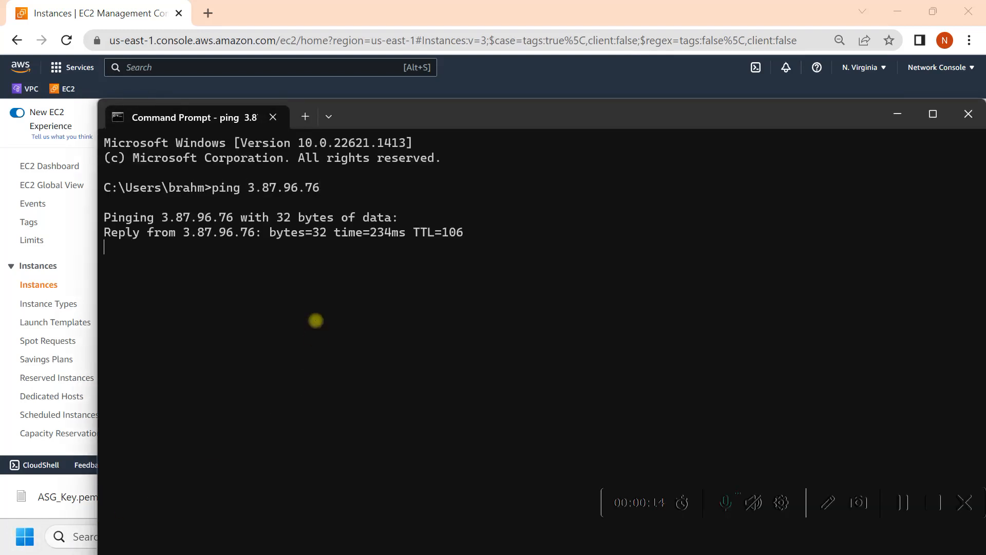
left_click_drag(588, 109, 402, 165)
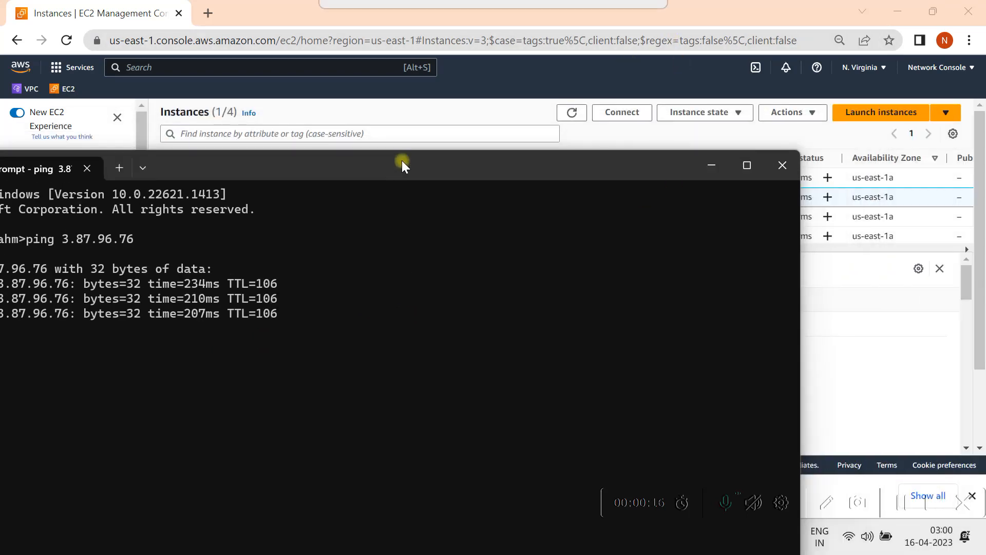
left_click(711, 164)
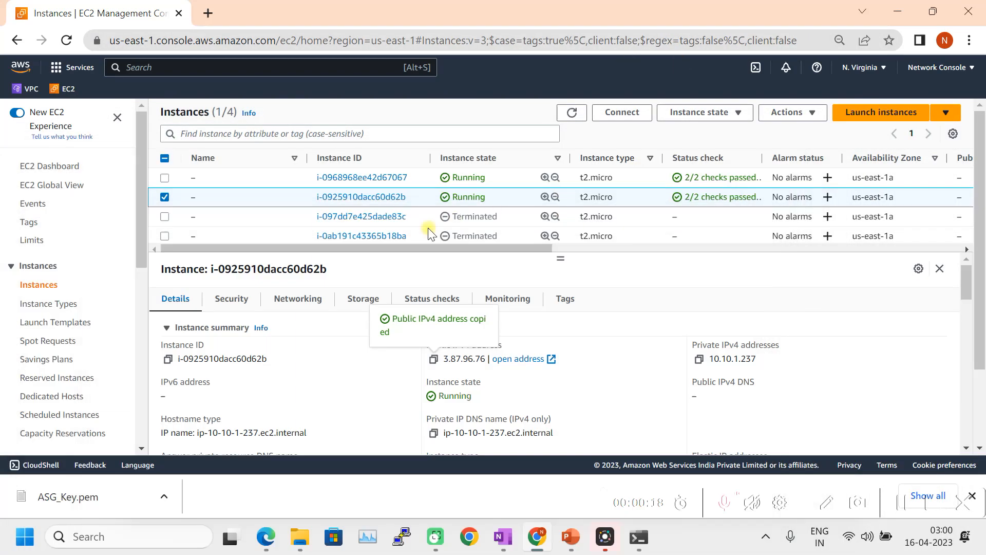
Copy the public IPv4 address of instance i-0968968ee42d67067 and ping 18.234.211.19 from a new Command Prompt window.
left_click(165, 197)
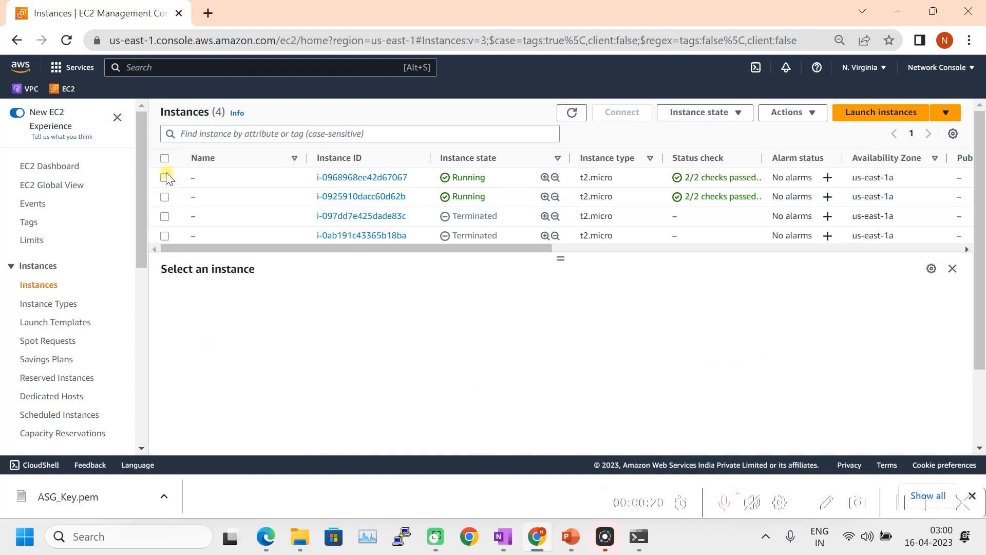
left_click(164, 178)
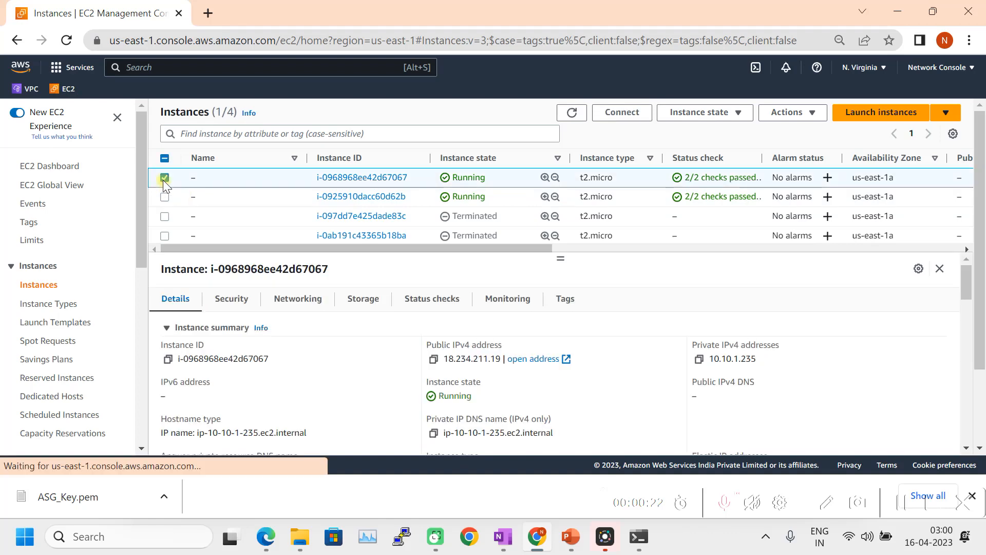
left_click(434, 359)
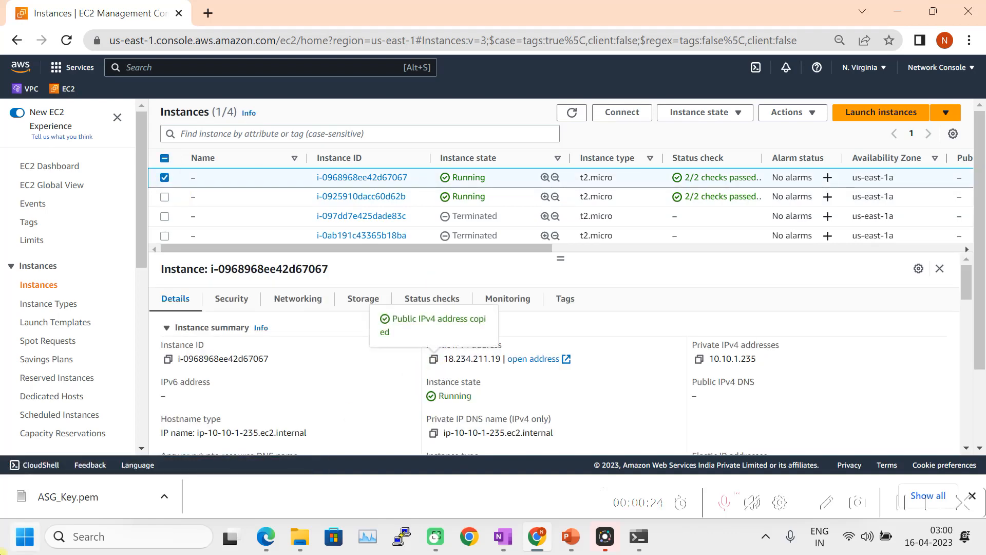
left_click(33, 542)
type("cmd")
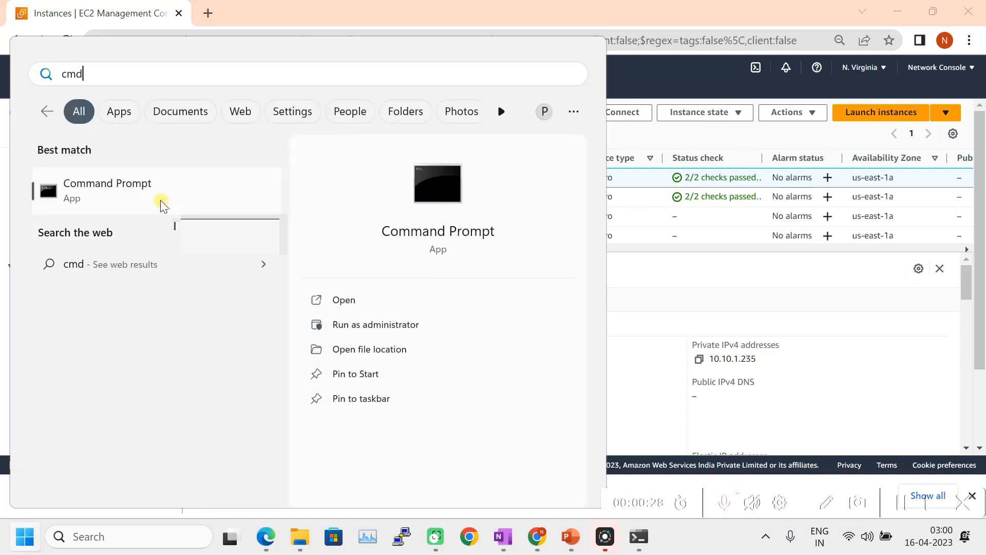
left_click(165, 201)
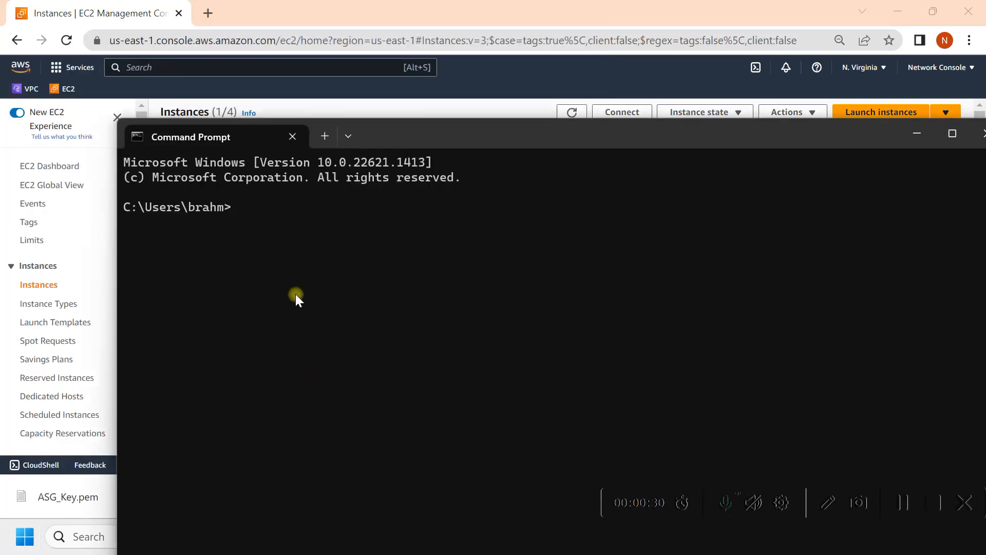
type("ping")
right_click(409, 283)
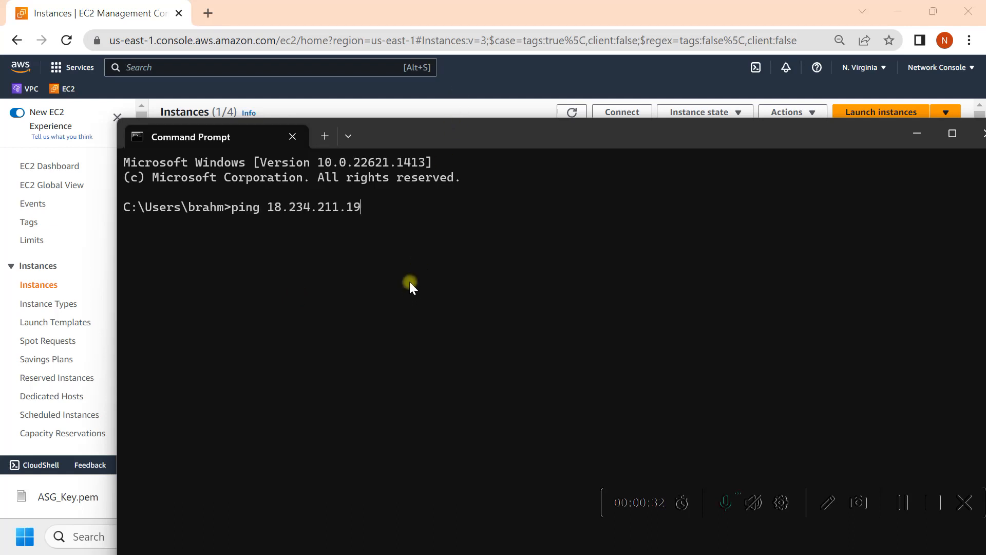
key("Return")
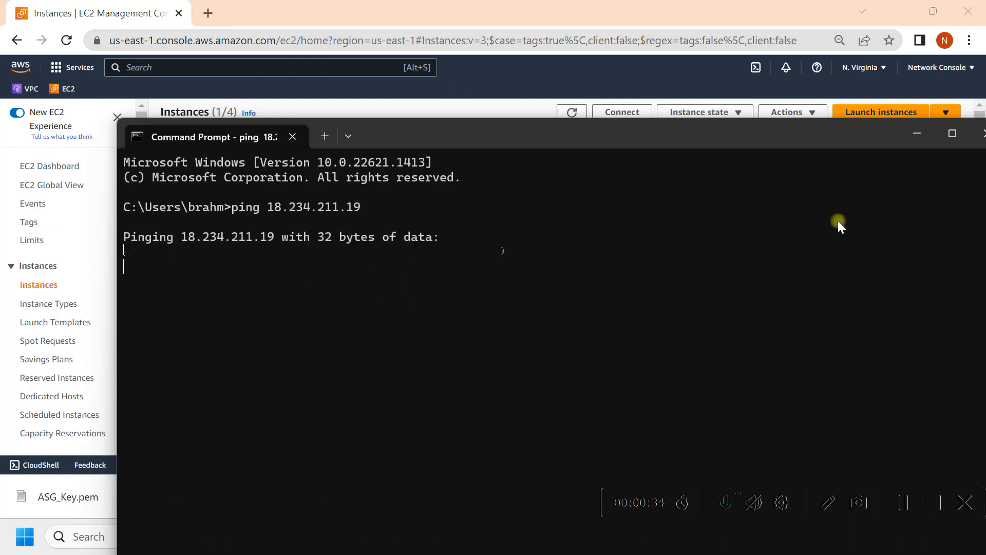
left_click(922, 133)
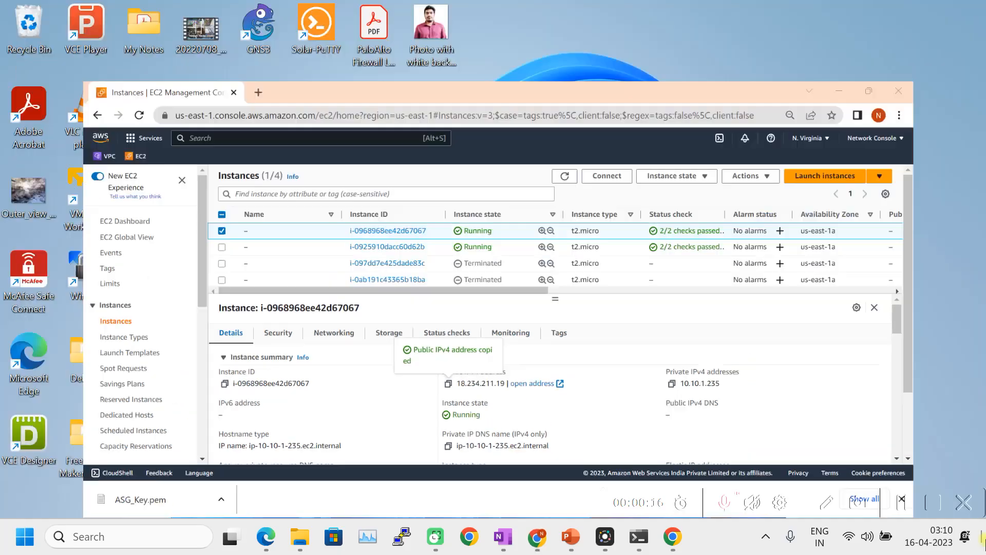
Minimize the browser to reach the desktop and open Windows PowerShell.
left_click(537, 536)
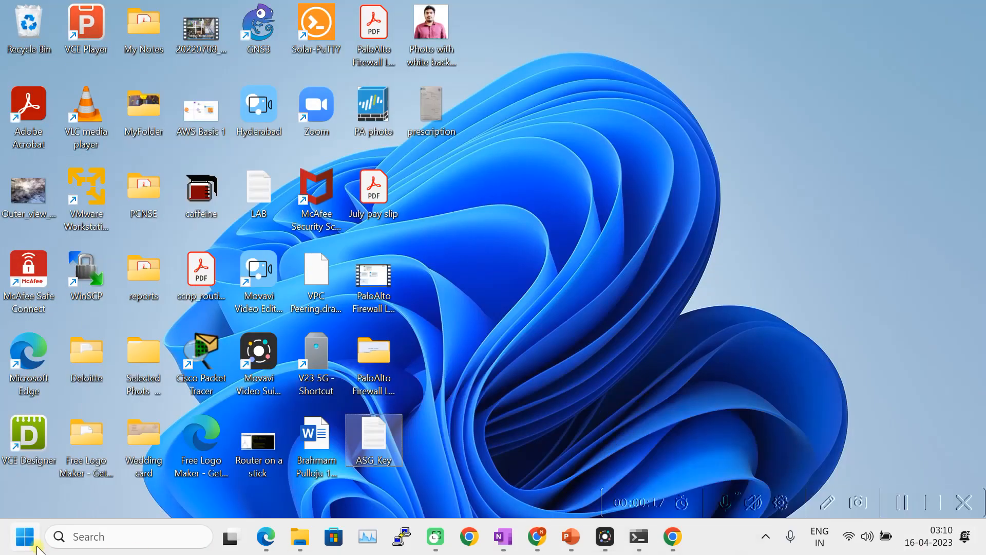
left_click(34, 543)
type("pow")
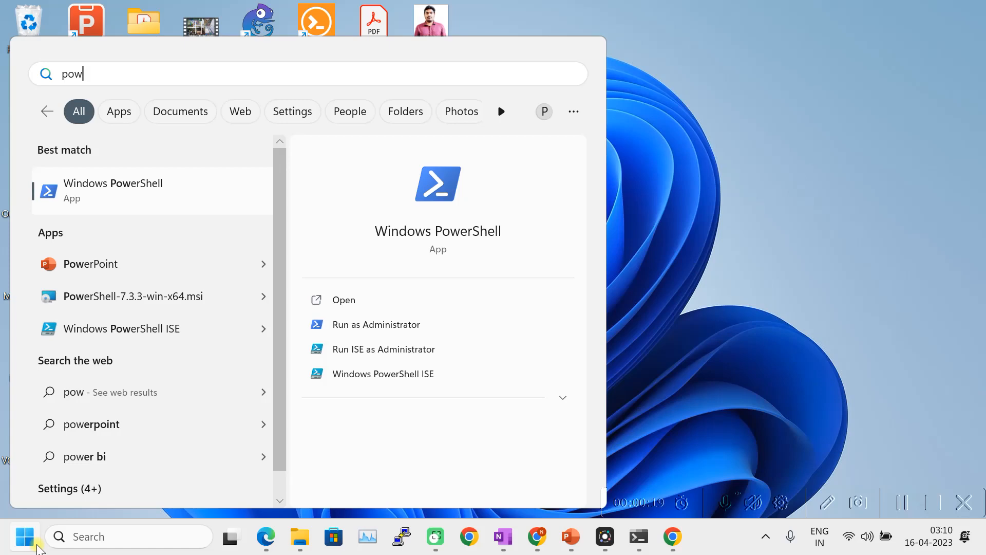
left_click(138, 189)
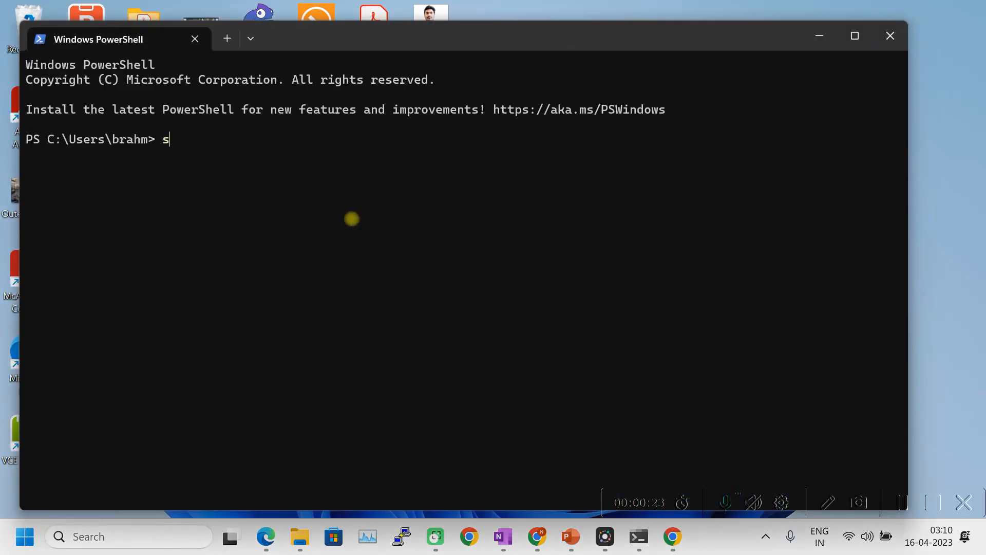
Connect over SSH as ec2-user to 18.234.211.19 with the key .\Downloads\ASG_Key.pem, accepting the host fingerprint.
type("ssh")
key("Tab")
key("BackSpace")
key("BackSpace")
key("BackSpace")
key("BackSpace")
key("BackSpace")
key("BackSpace")
key("ctrl+v")
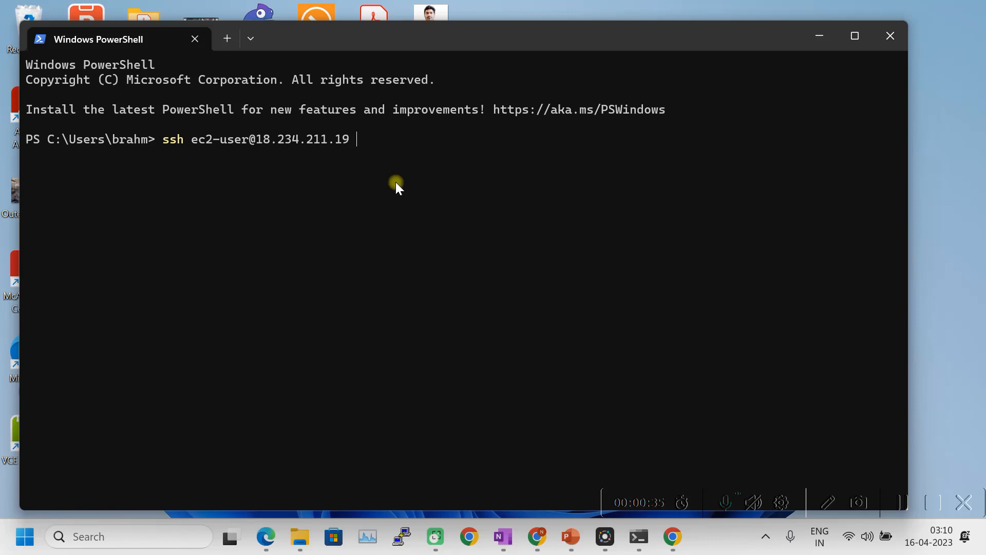
type("-i .\\dow")
key("Tab")
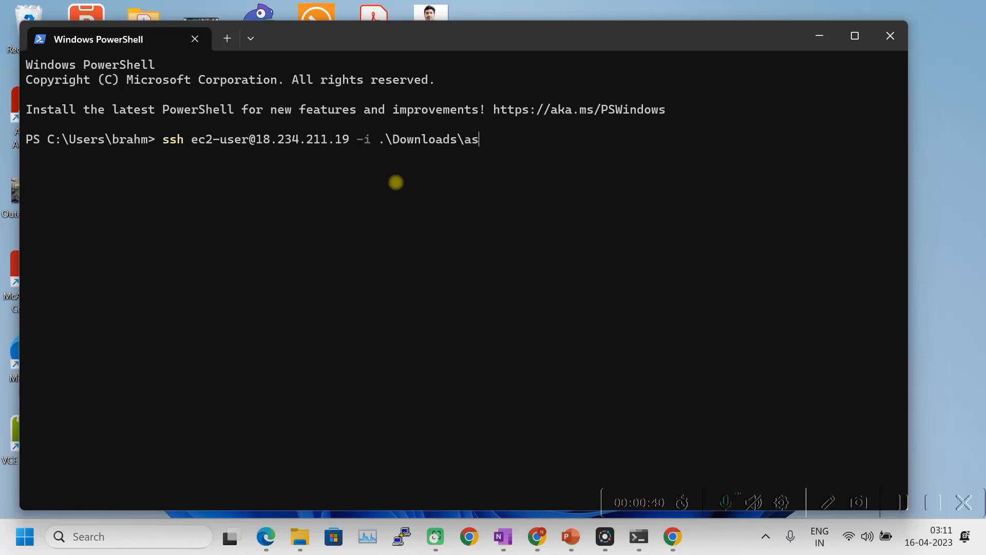
type("as")
key("Tab")
key("Return")
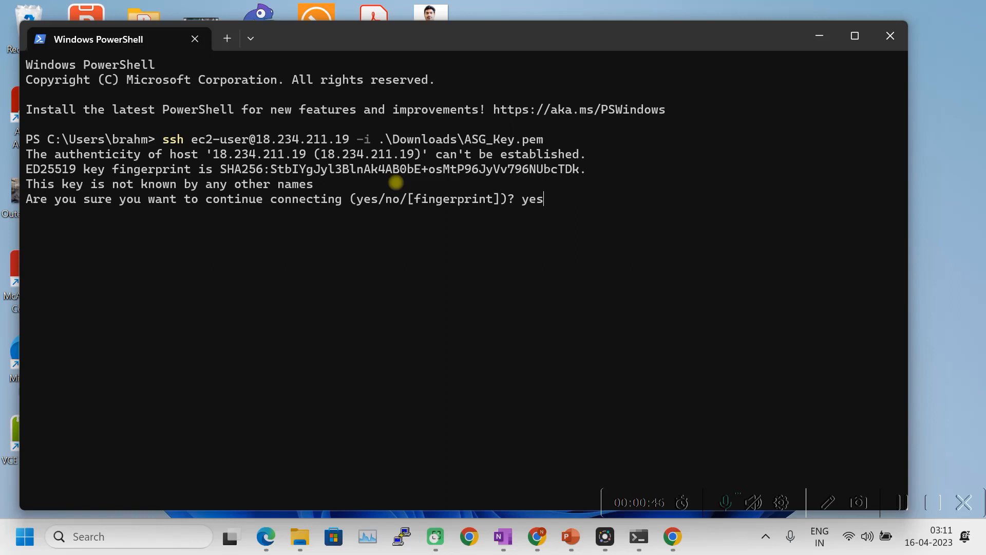
type("yes")
key("Return")
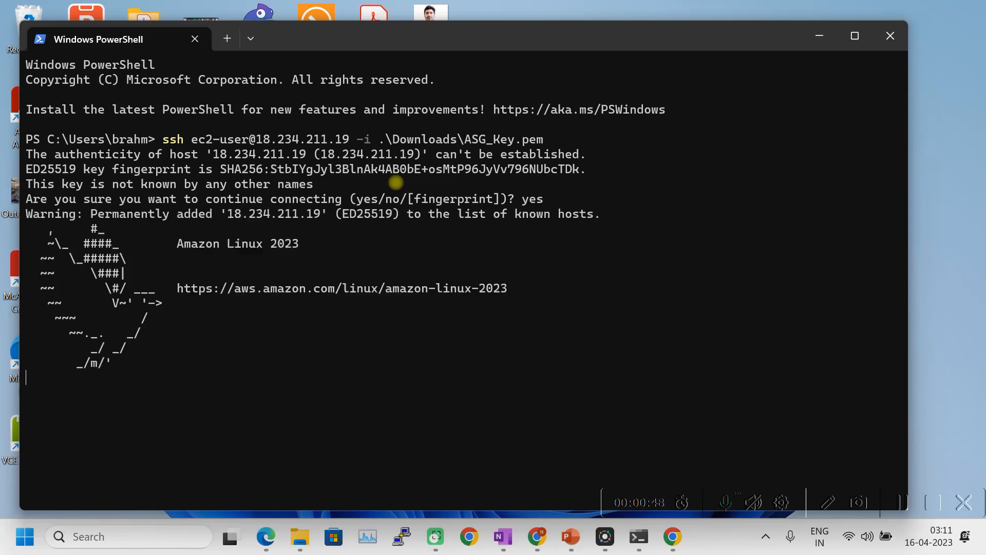
Check that the remote shell responds and compare its hostname with the instance's private IPv4 address in the EC2 console.
key("Return")
key("Return")
key("Return")
key("Return")
key("Return")
key("Return")
key("Return")
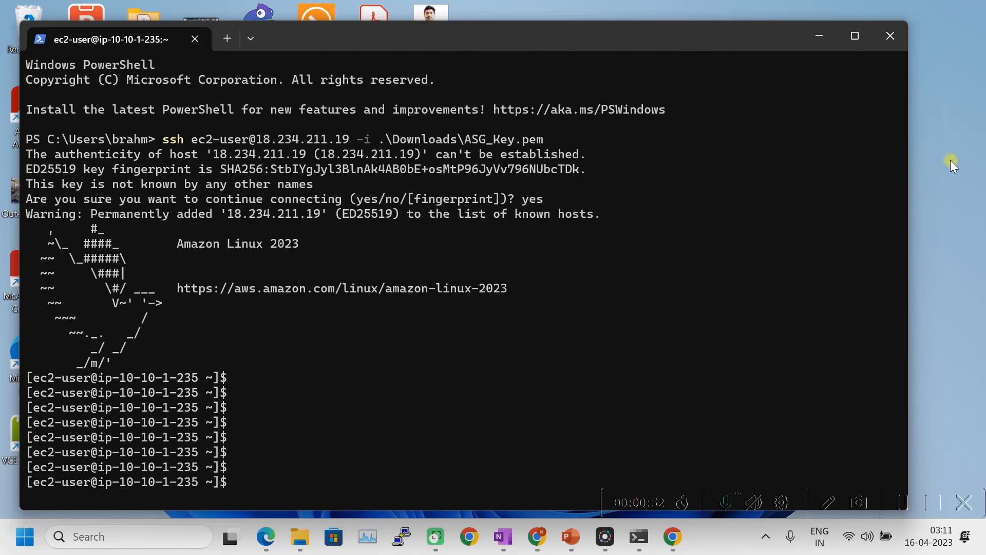
left_click(543, 548)
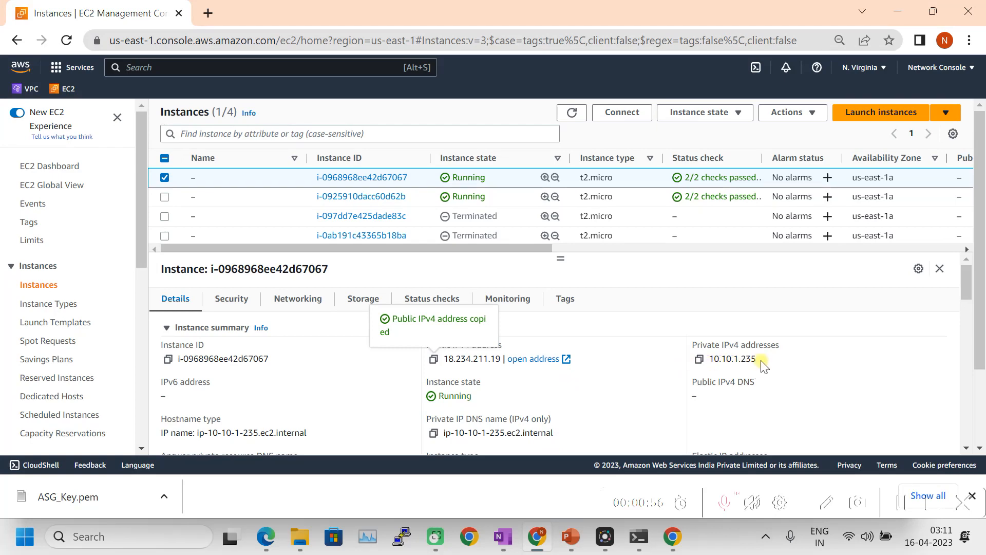
left_click(897, 12)
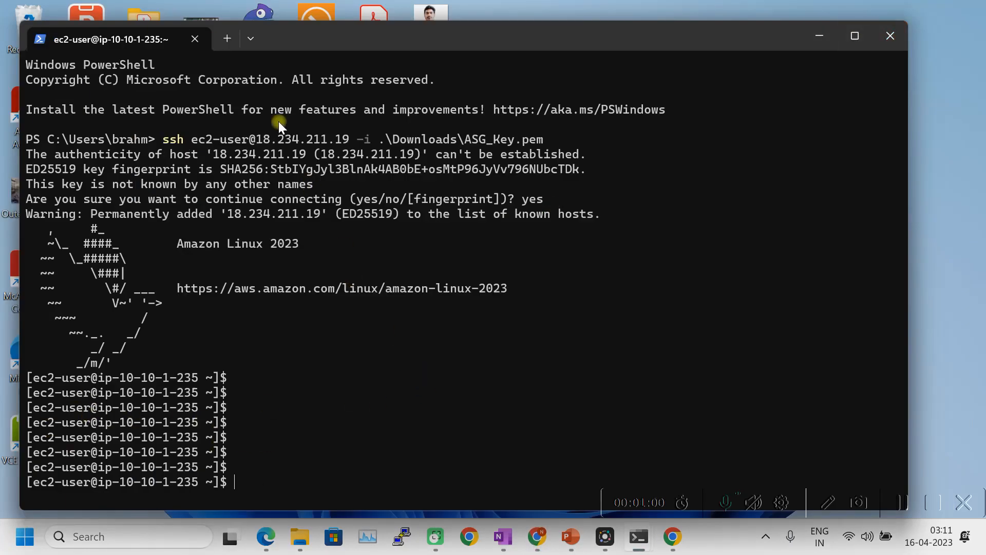
Open a second PowerShell session and copy the public IPv4 address of instance i-0925910dacc60d62b for it.
left_click(230, 41)
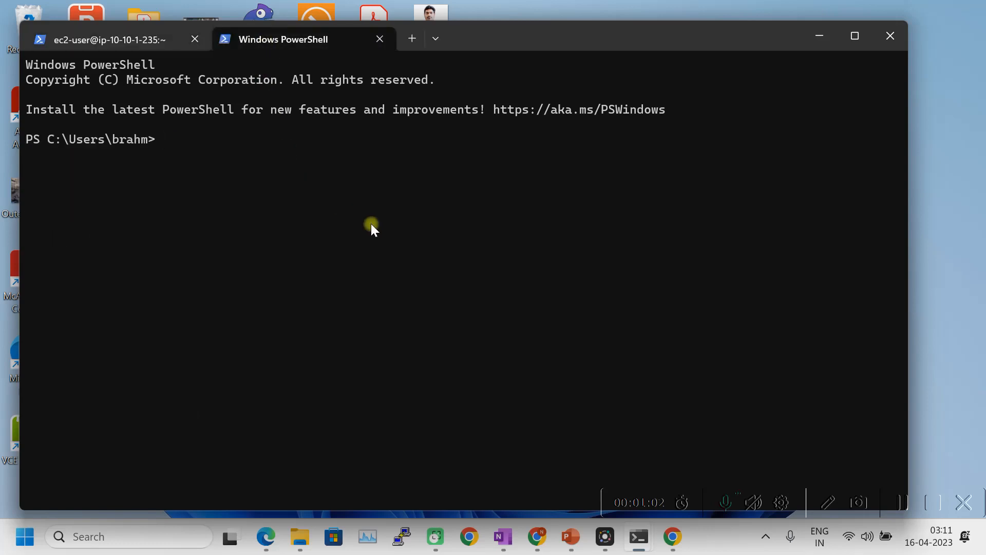
left_click(537, 537)
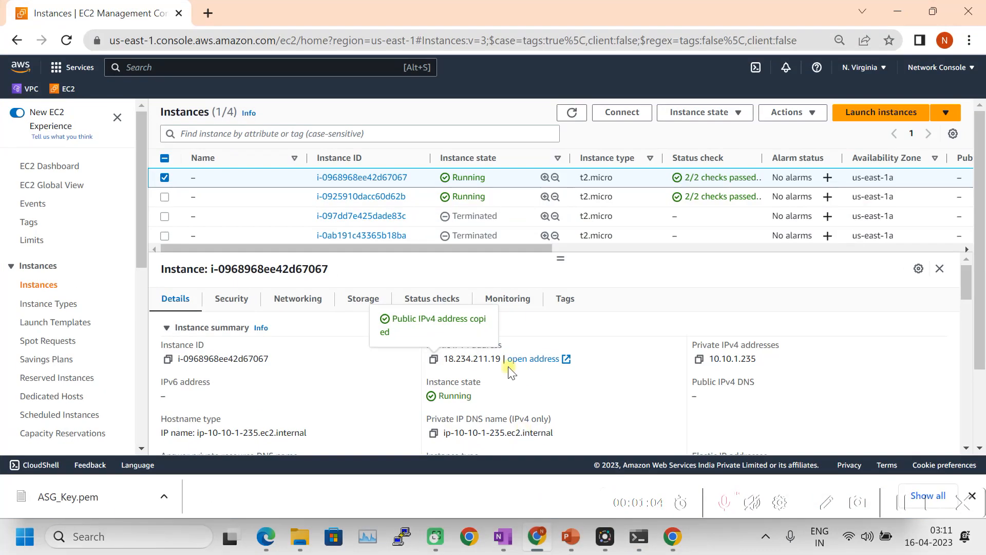
left_click(165, 178)
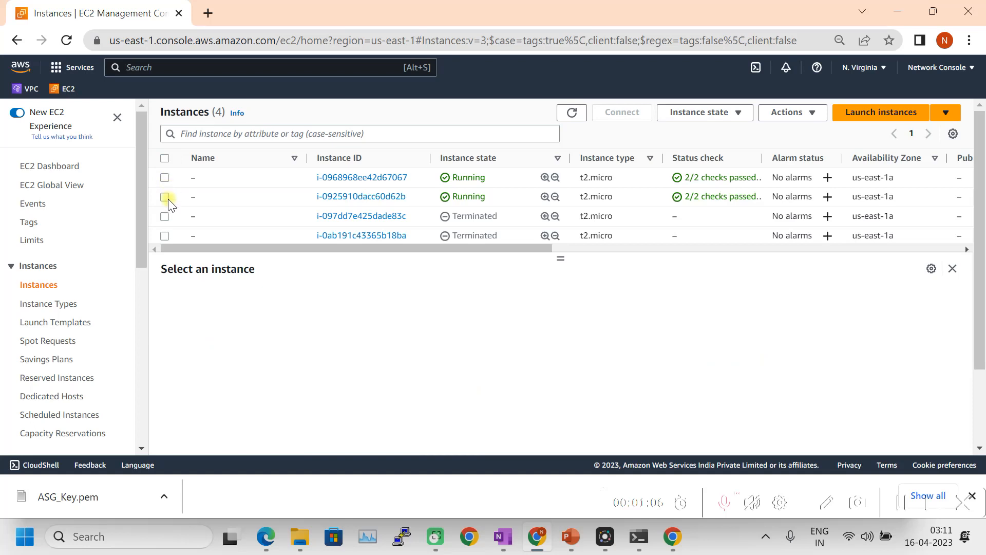
left_click(165, 197)
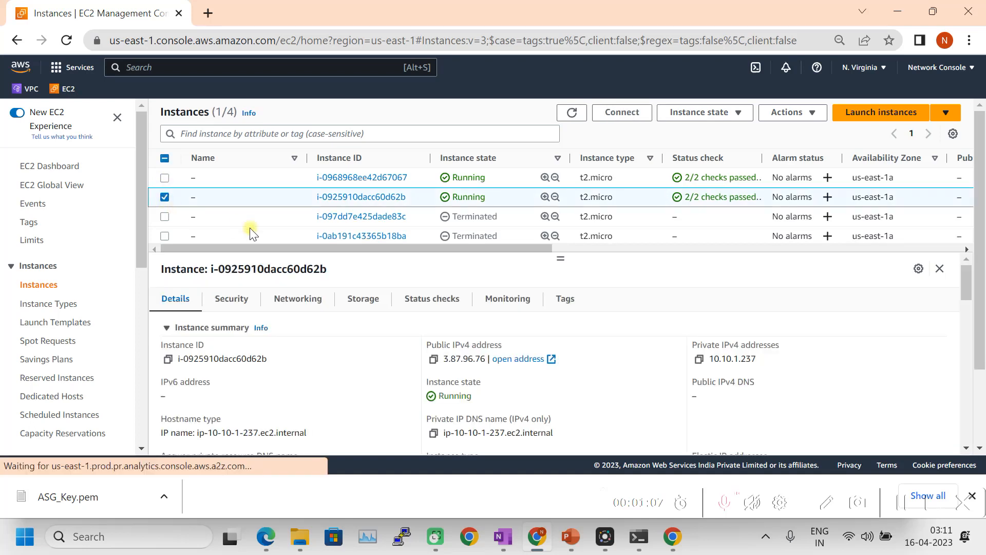
left_click(433, 359)
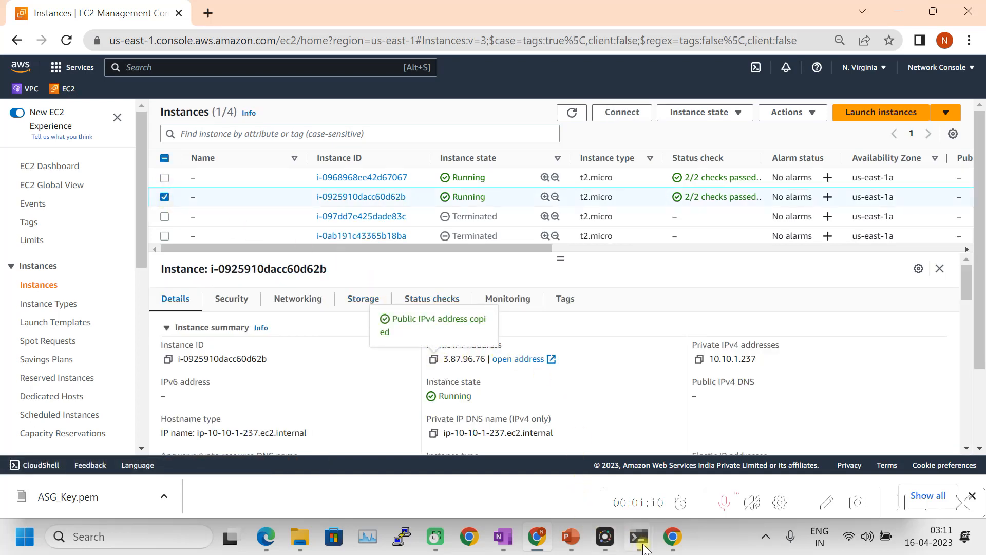
mouse_move(638, 537)
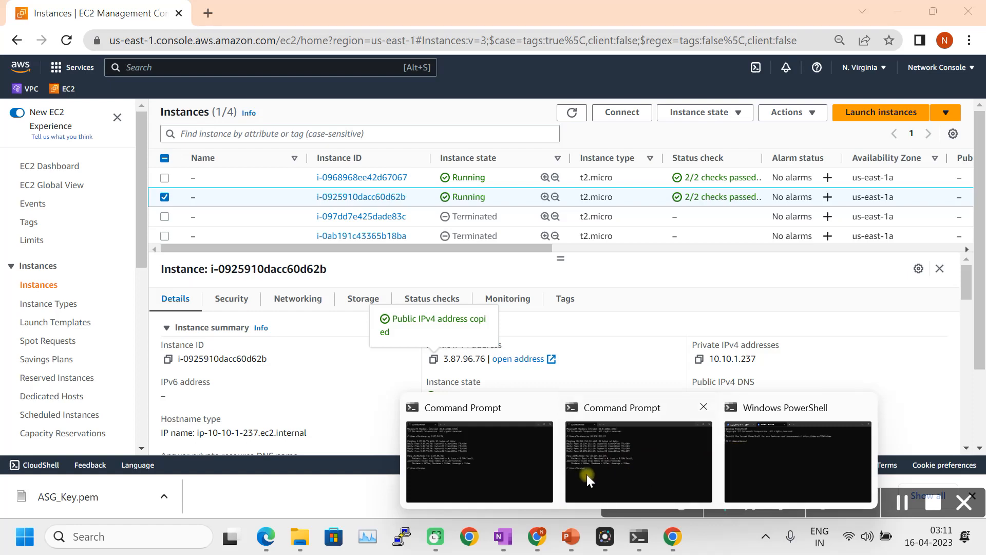
left_click(747, 455)
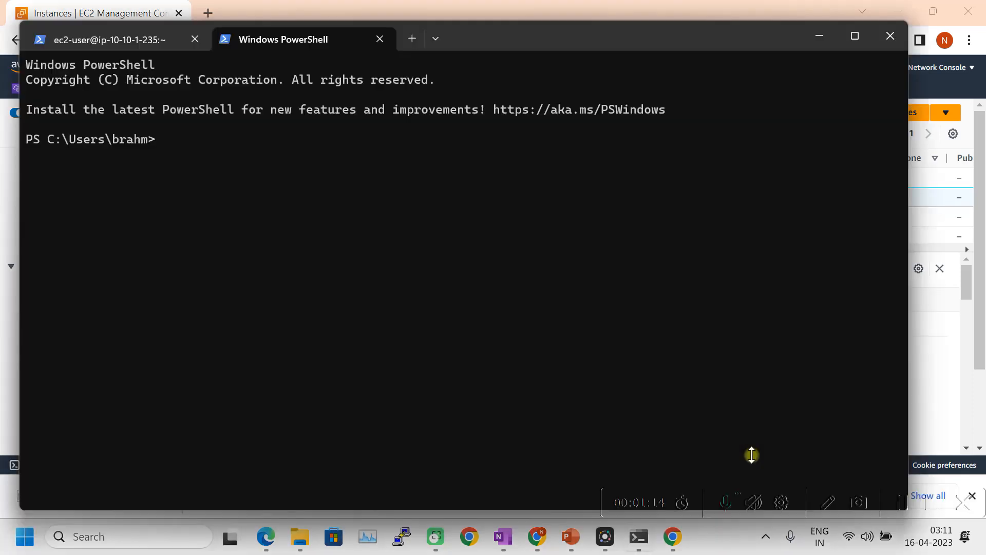
Connect over SSH as ec2-user to 3.87.96.76 with the key .\Downloads\ASG_Key.pem, accepting the host fingerprint.
type("ssh ec2-user@")
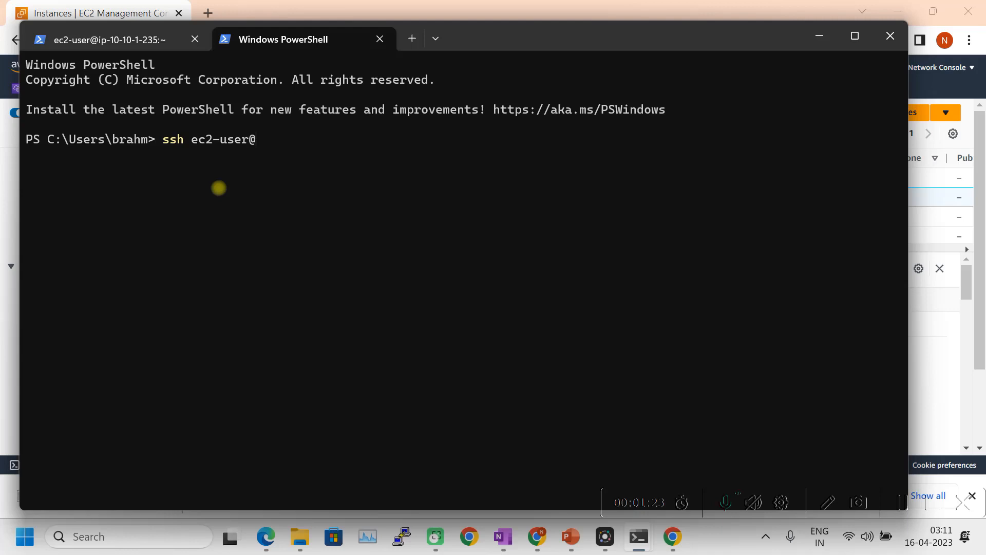
key("ctrl+v")
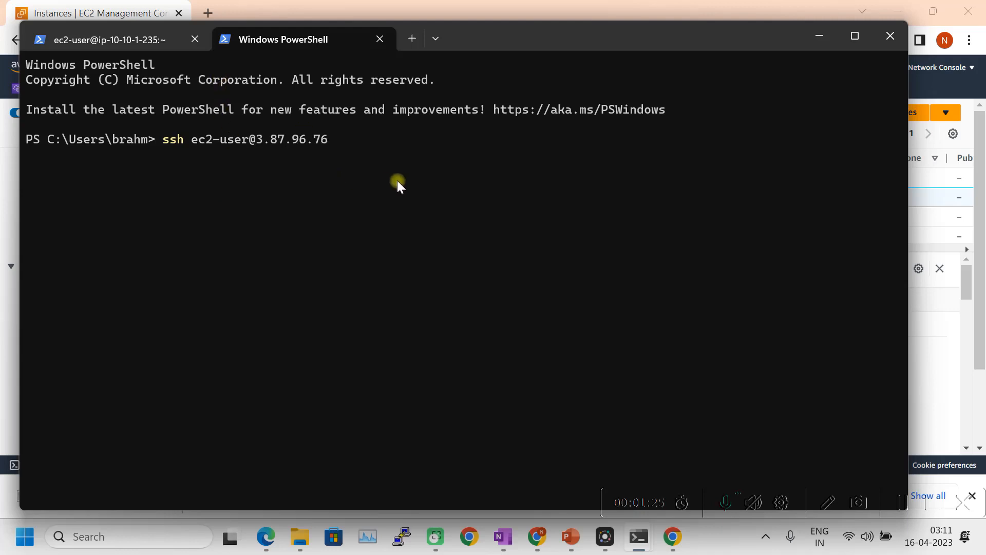
type("i-")
type("-i")
type("do")
key("Tab")
key("BackSpace")
key("BackSpace")
key("BackSpace")
key("BackSpace")
key("BackSpace")
key("BackSpace")
key("BackSpace")
type("w")
key("Tab")
type("asg")
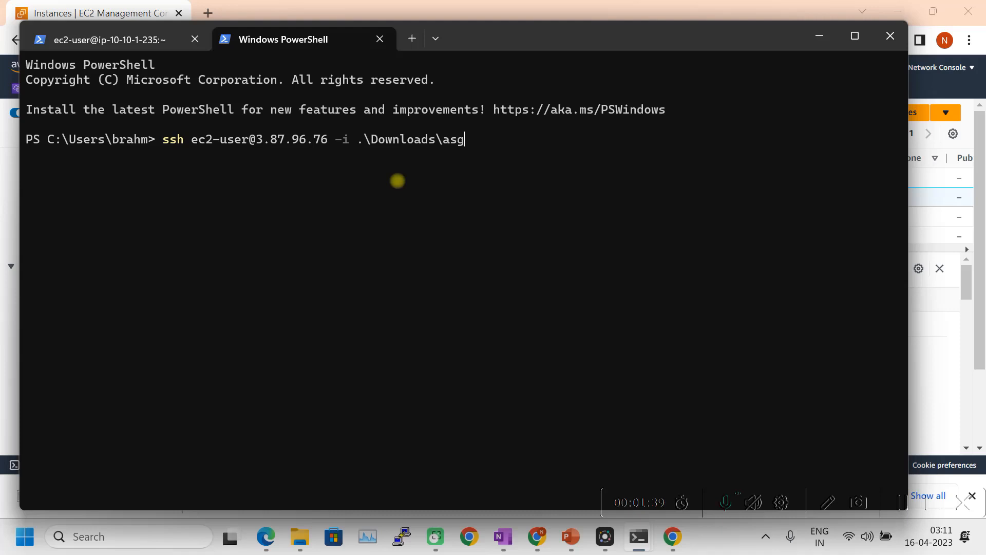
key("Tab")
key("Return")
type("yes")
key("Return")
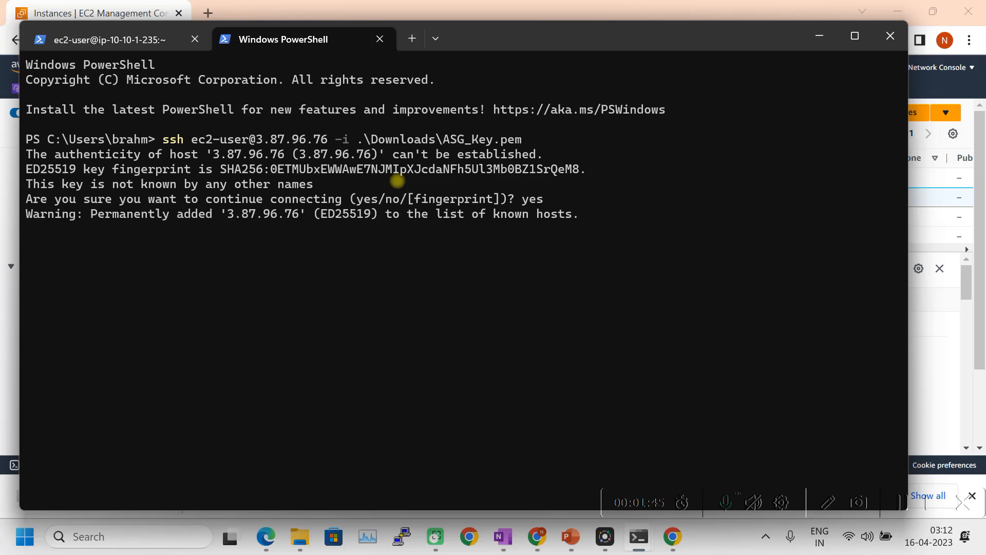
Check that the second instance's shell responds and review both open SSH sessions.
key("Return")
key("Return")
key("Return")
key("Return")
key("Return")
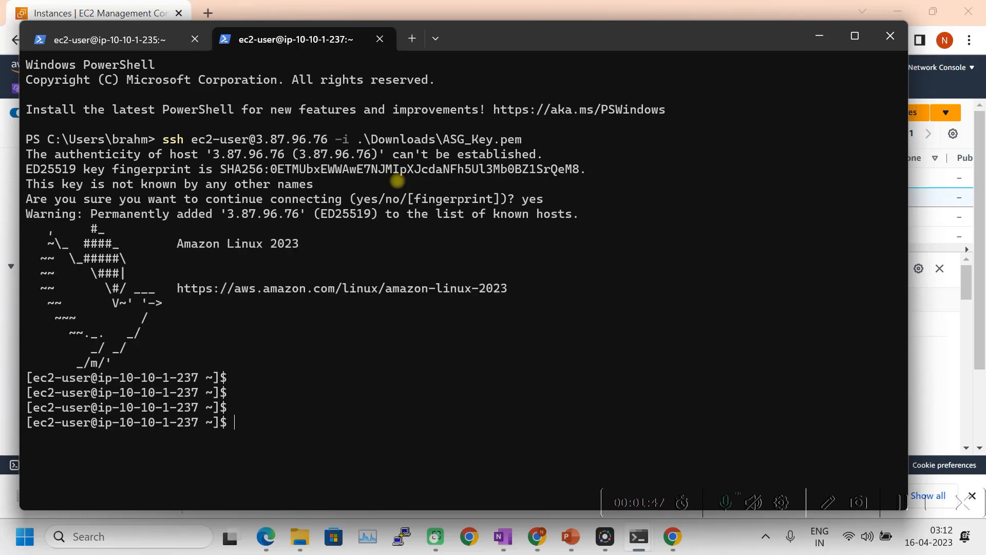
left_click(137, 38)
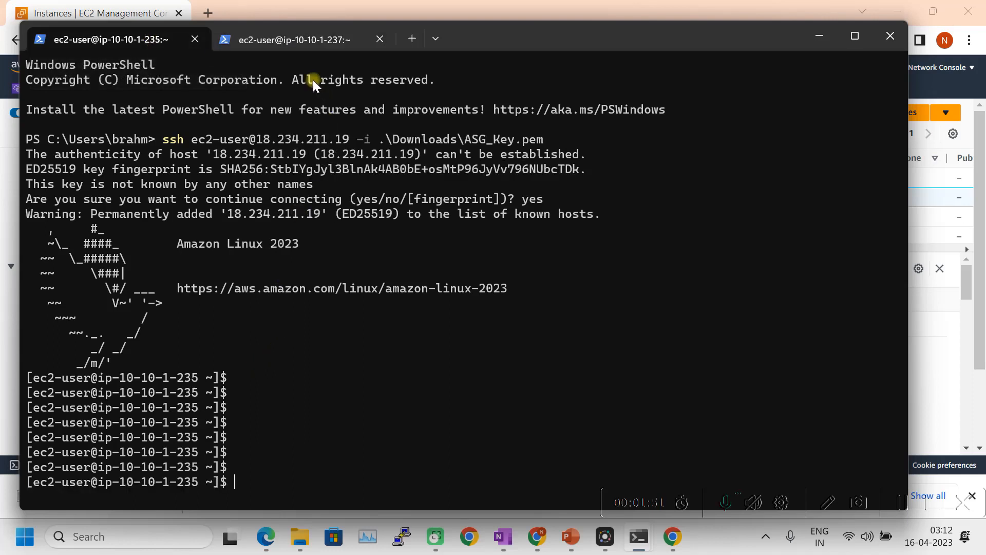
left_click(300, 45)
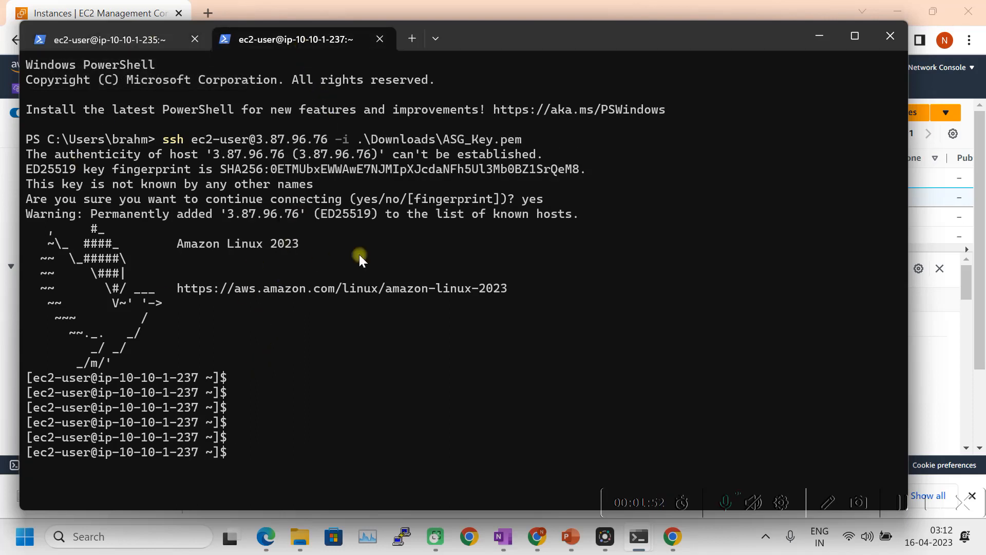
Move the terminal window off the instance list and terminate instance i-0925910dacc60d62b in the EC2 console.
left_click_drag(659, 32, 819, 299)
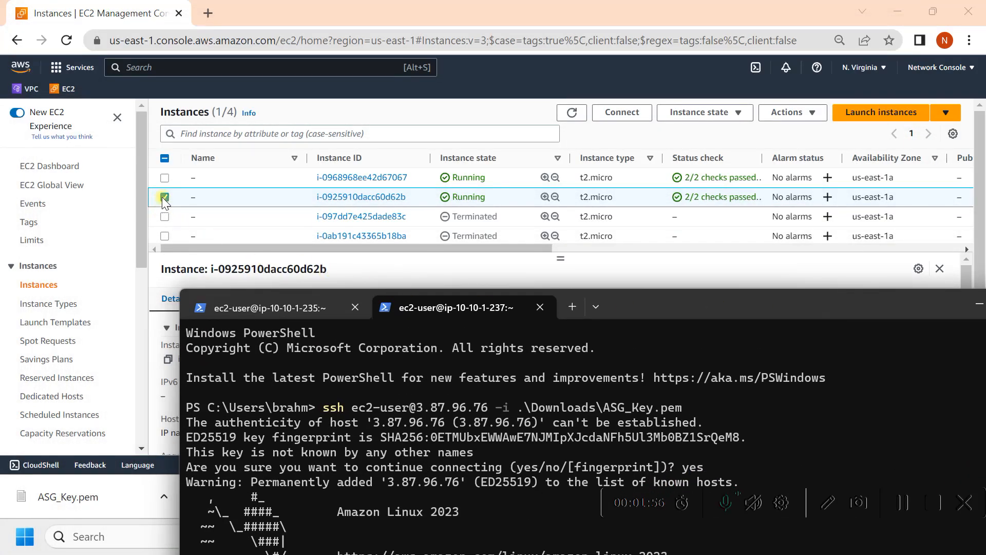
left_click(164, 197)
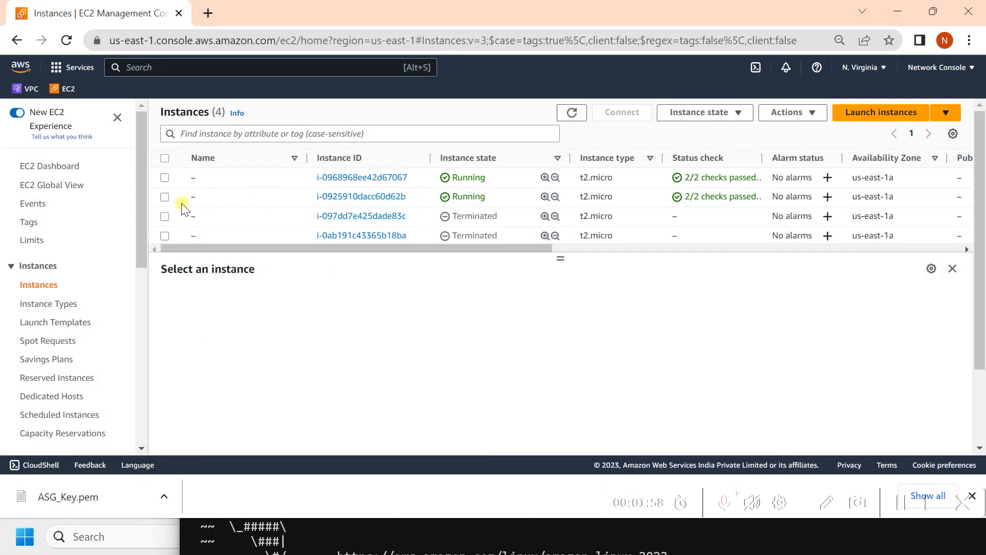
left_click(164, 198)
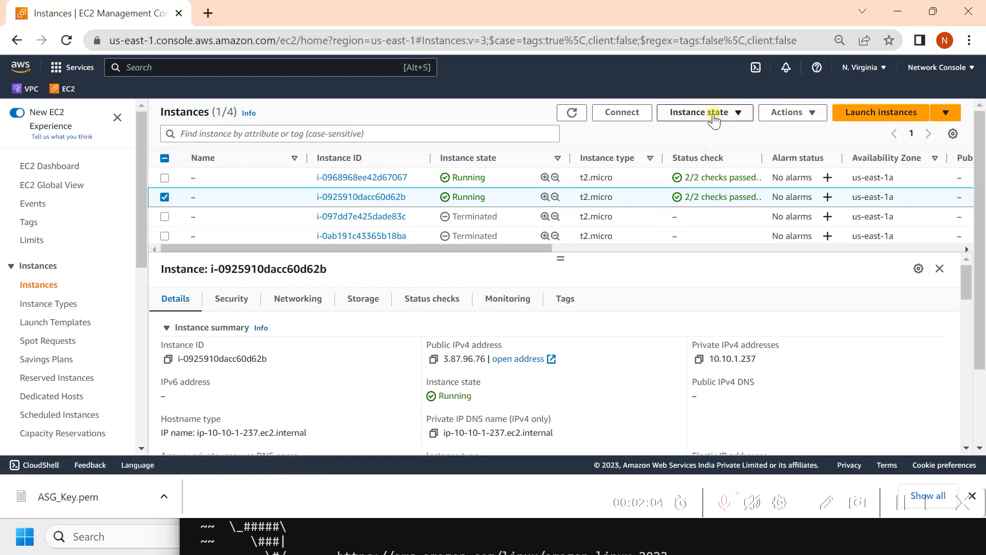
left_click(742, 114)
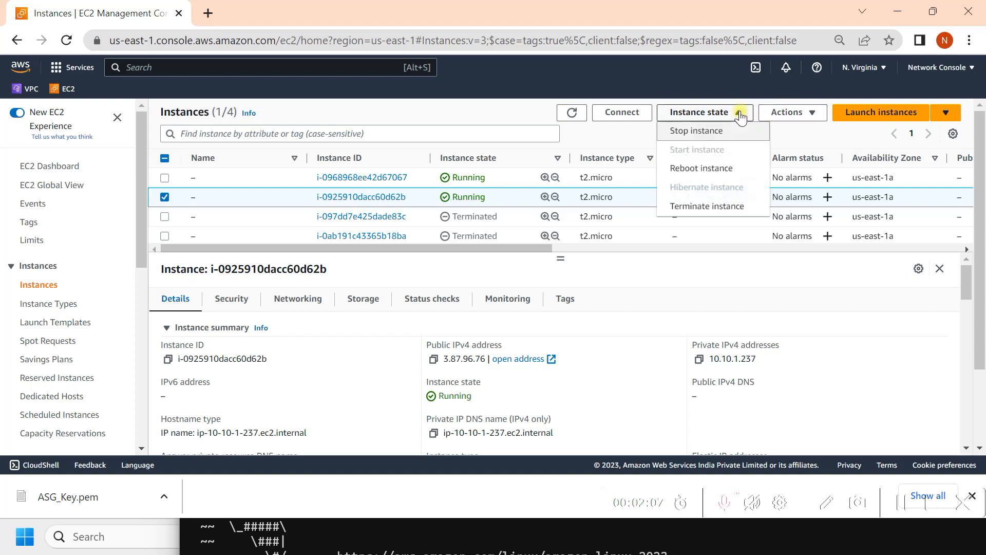
left_click(710, 212)
left_click(700, 363)
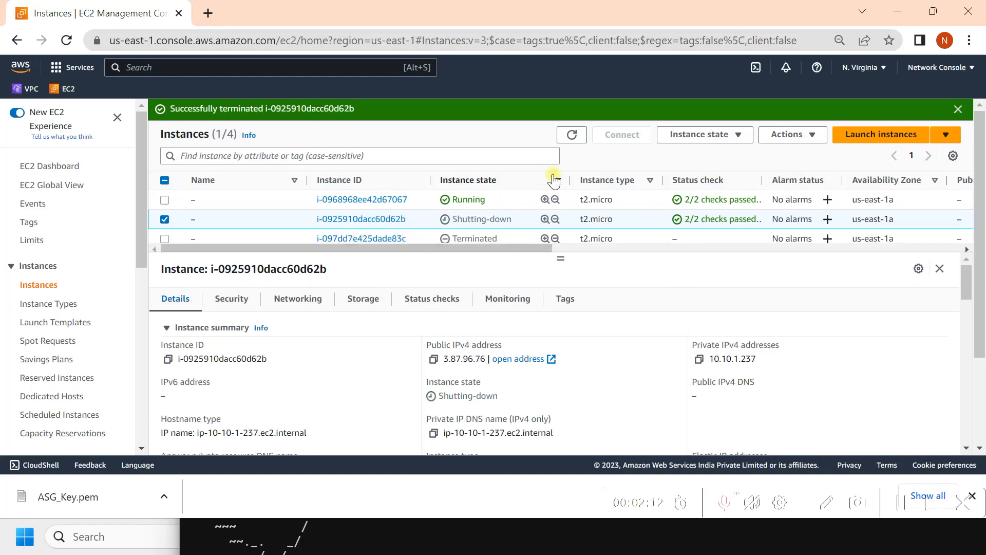
Refresh the EC2 instance list repeatedly to check whether a replacement instance launches.
left_click(572, 136)
left_click(572, 136)
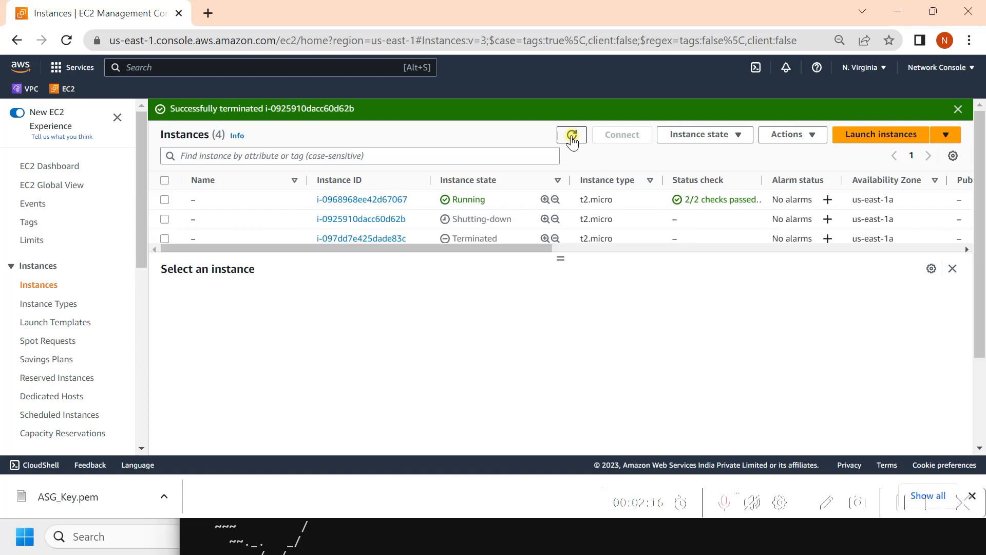
left_click(571, 136)
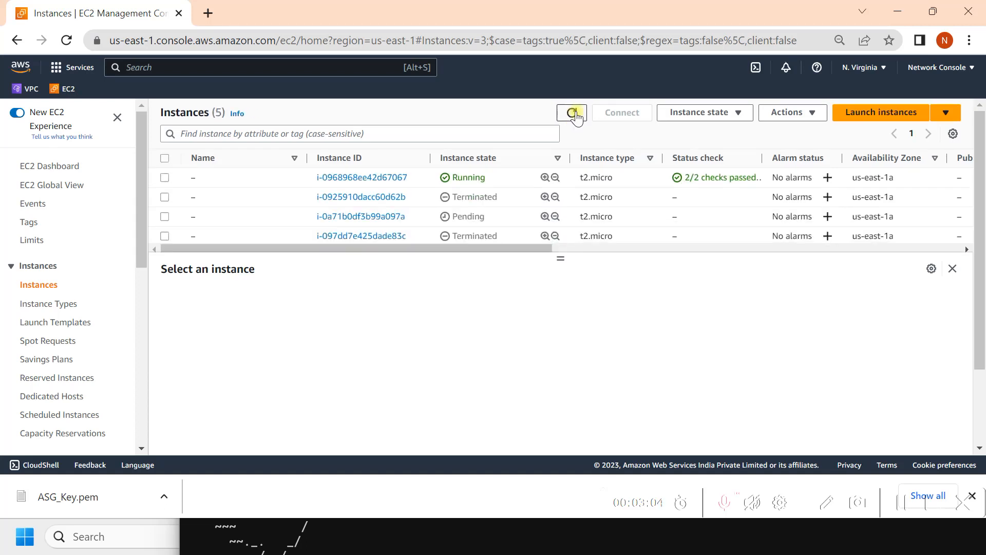
left_click(574, 114)
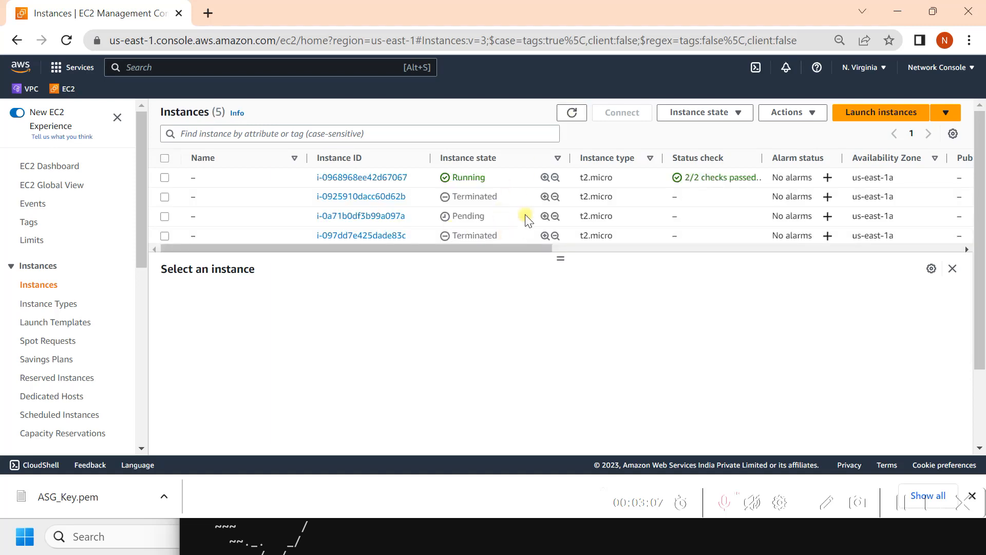
left_click(574, 113)
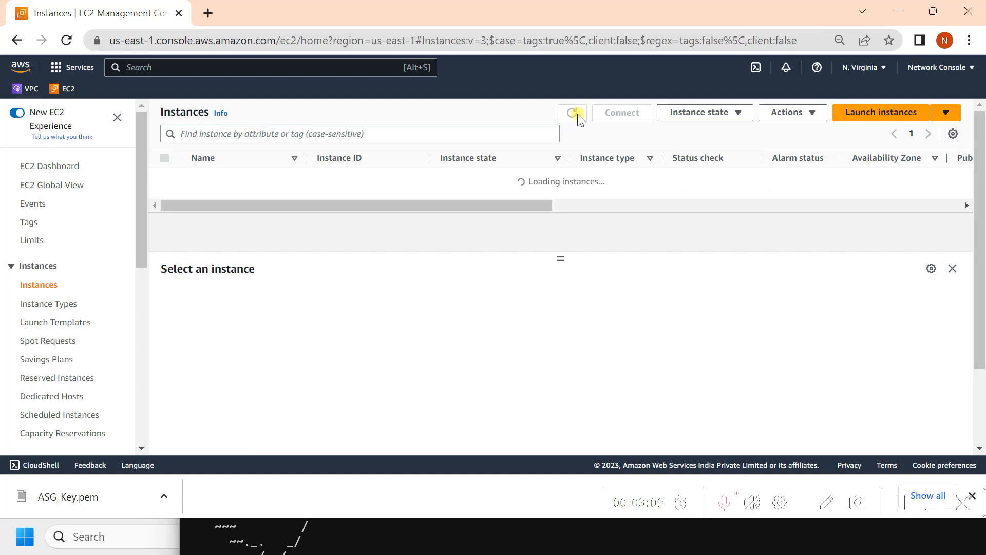
left_click(576, 114)
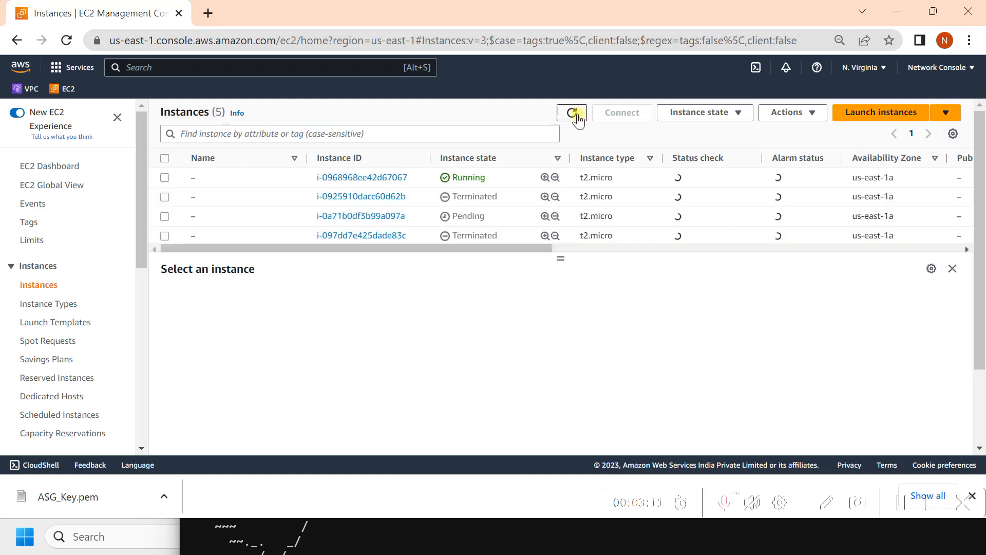
Copy the public IPv4 address of replacement instance i-0a71b0df3b99a097a and bring the PowerShell window back into view.
left_click(165, 216)
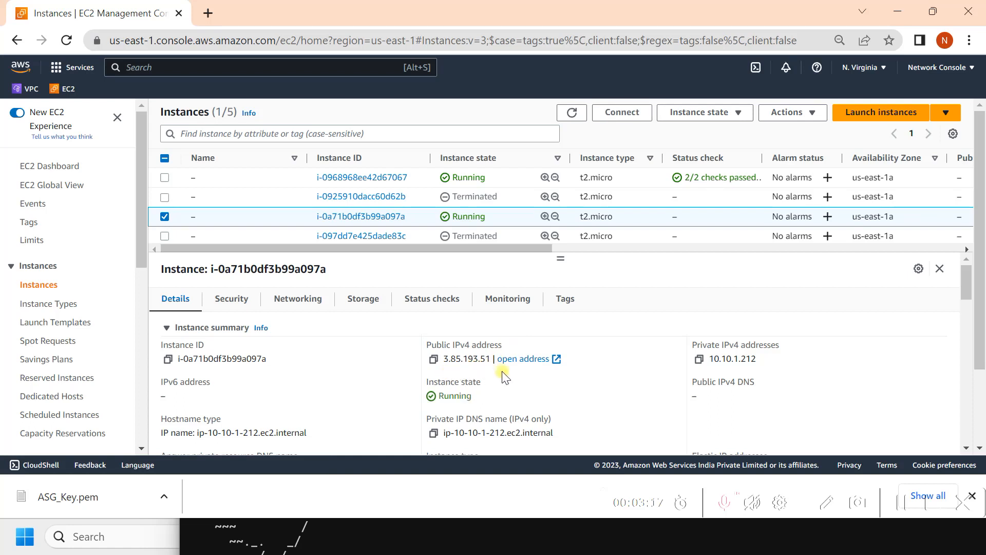
left_click(434, 359)
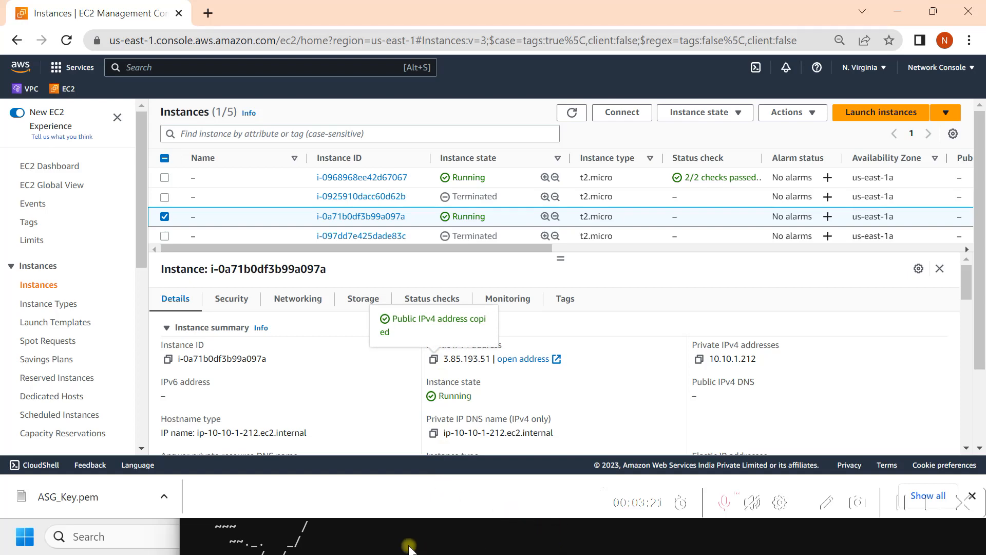
left_click(563, 532)
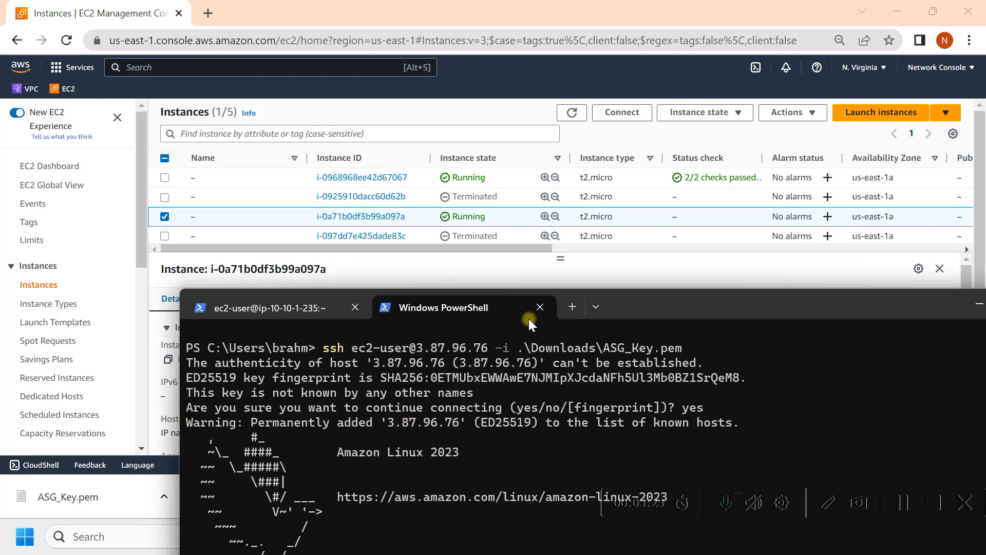
left_click_drag(641, 301, 638, 190)
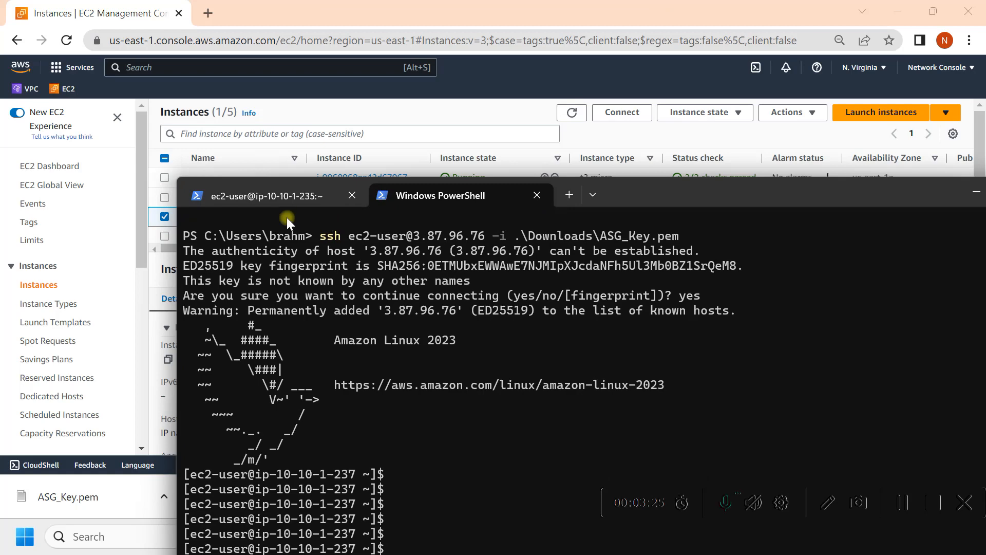
Look over both existing session tabs in the terminal and maximize the PowerShell window.
left_click(269, 194)
left_click(437, 194)
double_click(787, 195)
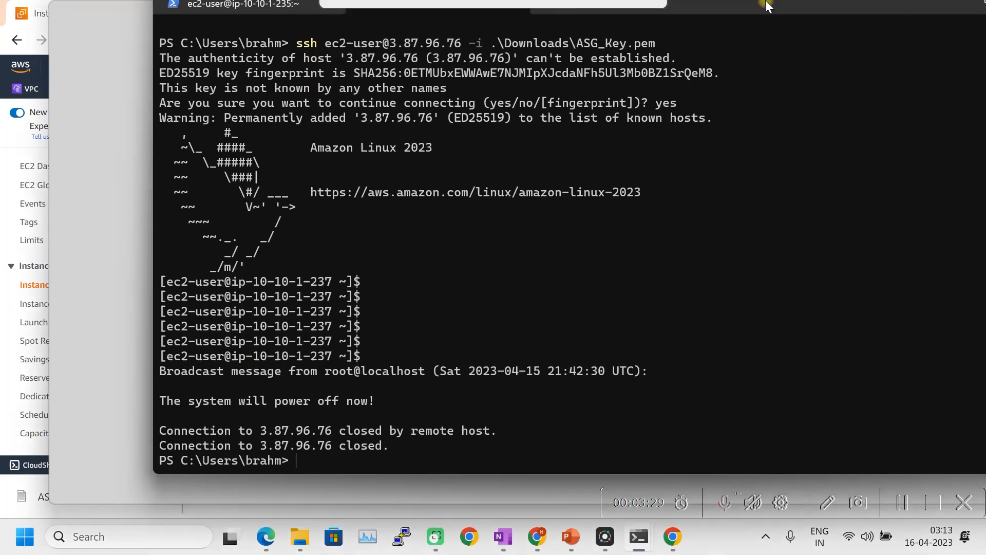
Ping the replacement instance at 3.85.193.51 from a new Command Prompt window and move that window away from the PowerShell tabs.
left_click(24, 538)
type("cmd")
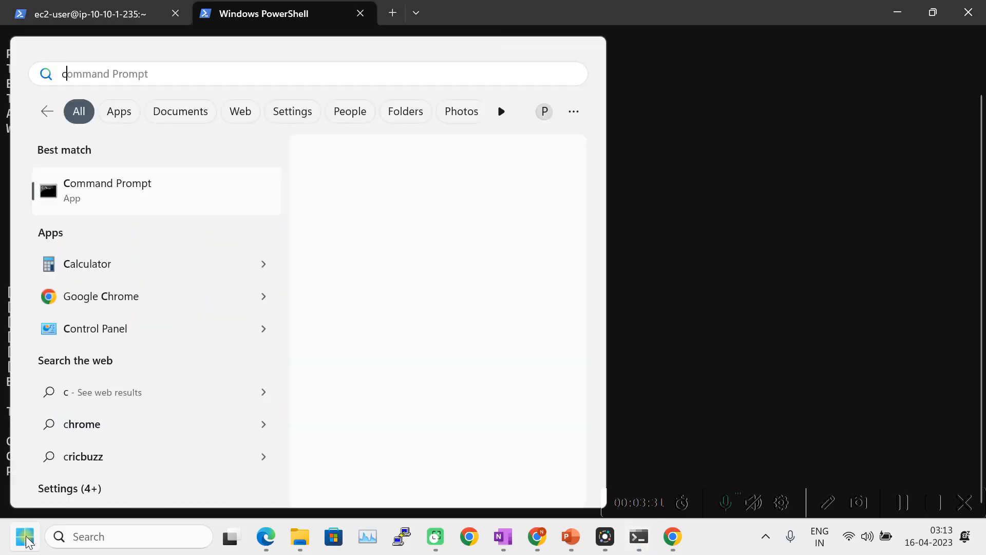
left_click(198, 193)
type("ping 3.85.193.51")
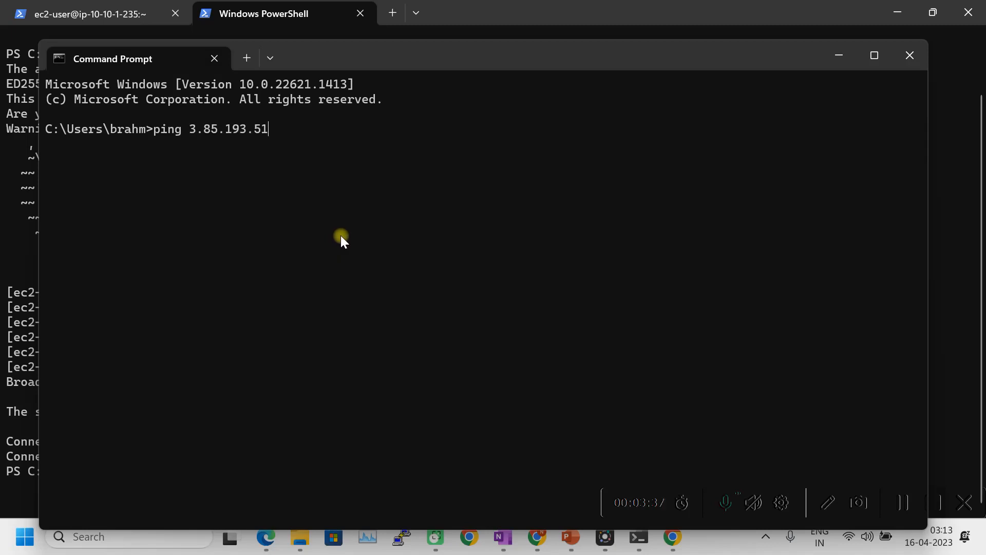
key("Return")
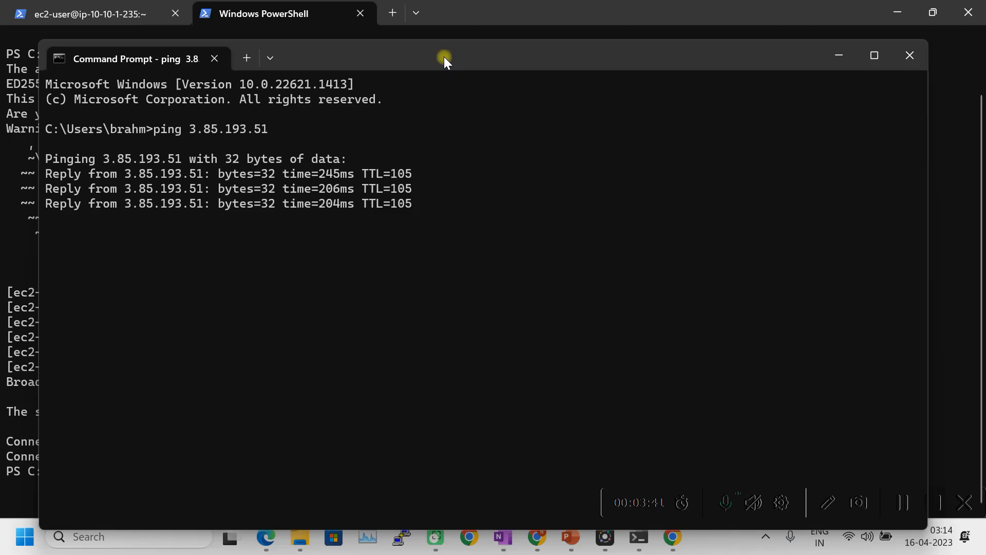
left_click_drag(444, 56, 558, 305)
Connect over SSH as ec2-user to 3.85.193.51 in a new PowerShell tab with key .\Downloads\ASG_Key.pem, accepting the host key.
left_click(395, 14)
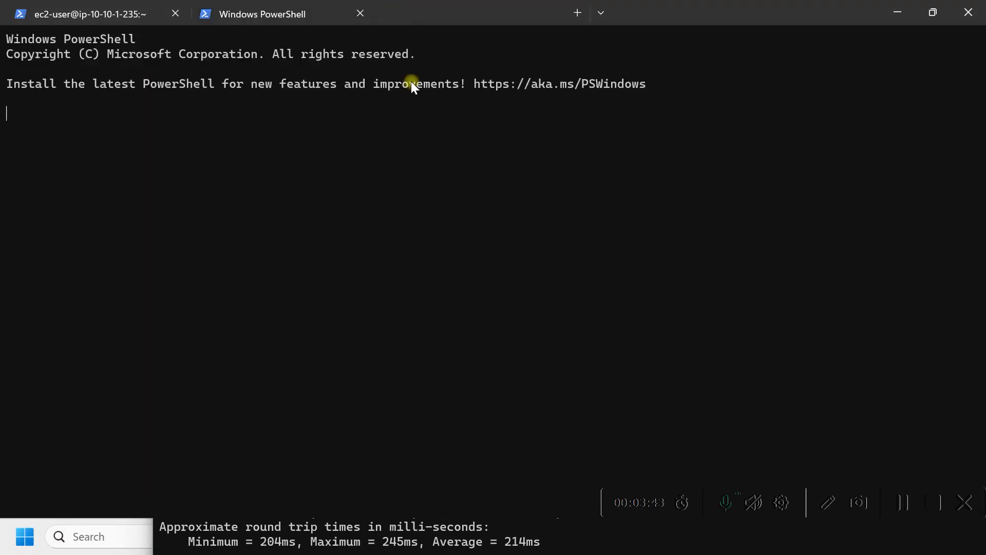
type("ssh ")
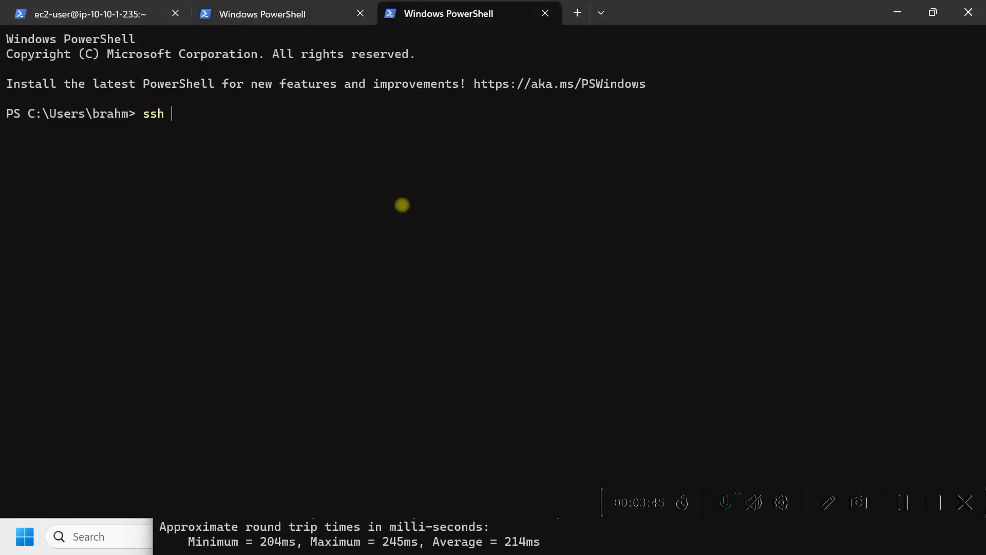
type("ec2-user@")
key("ctrl+v")
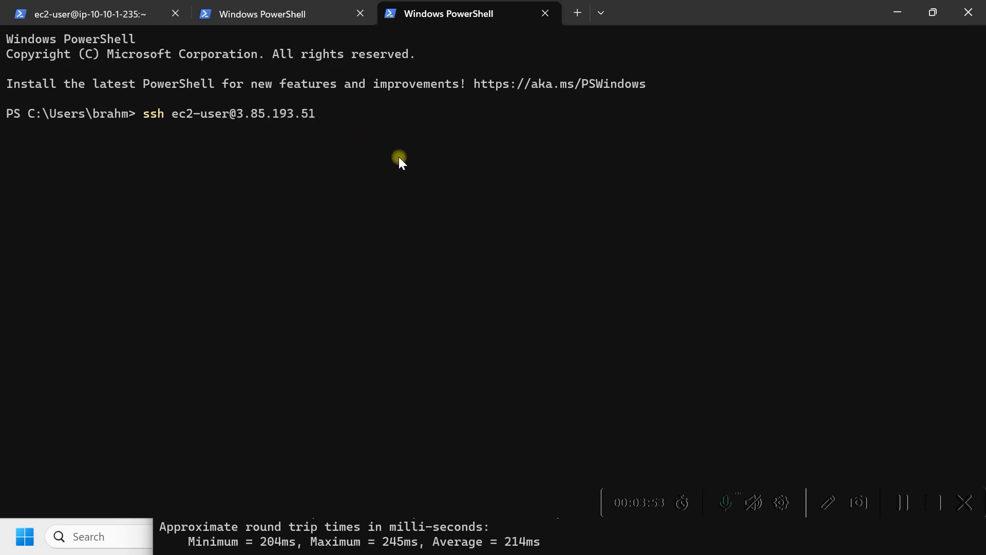
type("-i .\\Down")
key("Tab")
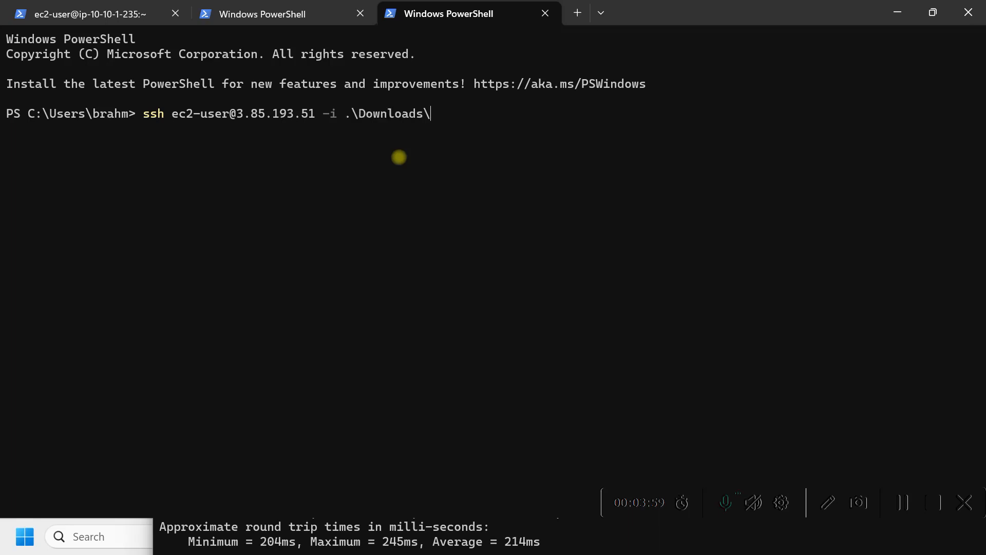
type("as")
key("Tab")
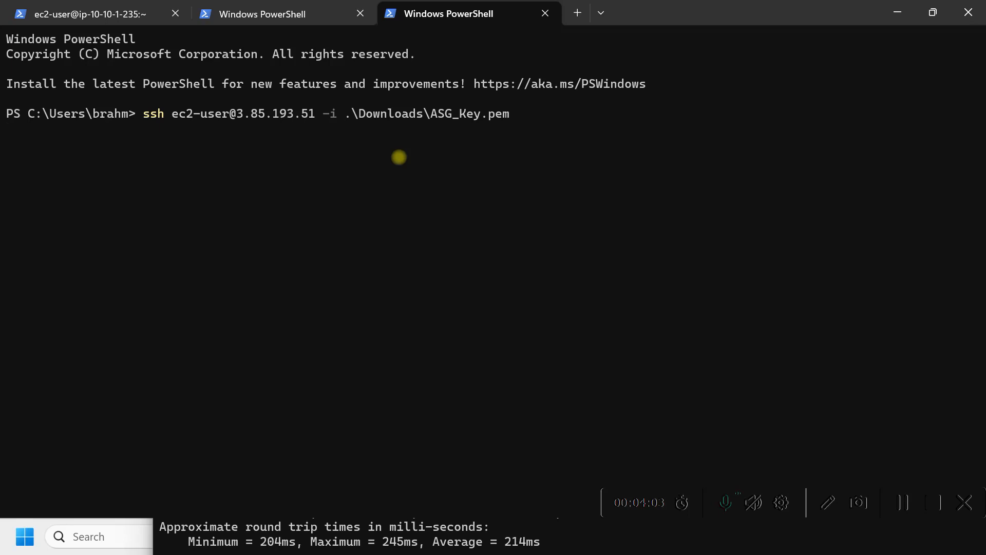
type("yes")
key("Return")
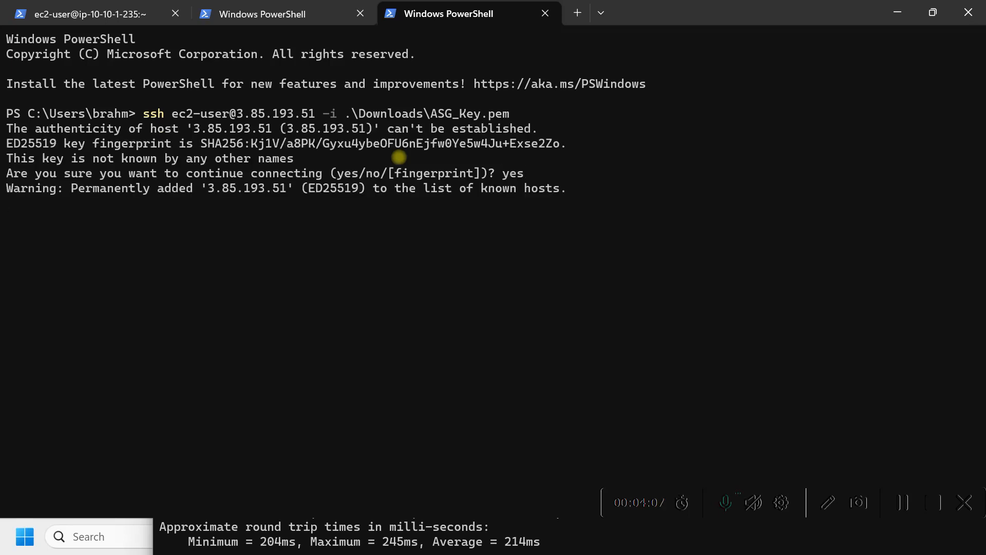
Check that the replacement instance's shell responds by submitting several empty commands.
key("Return")
key("Return")
key("Return")
key("Return")
key("Return")
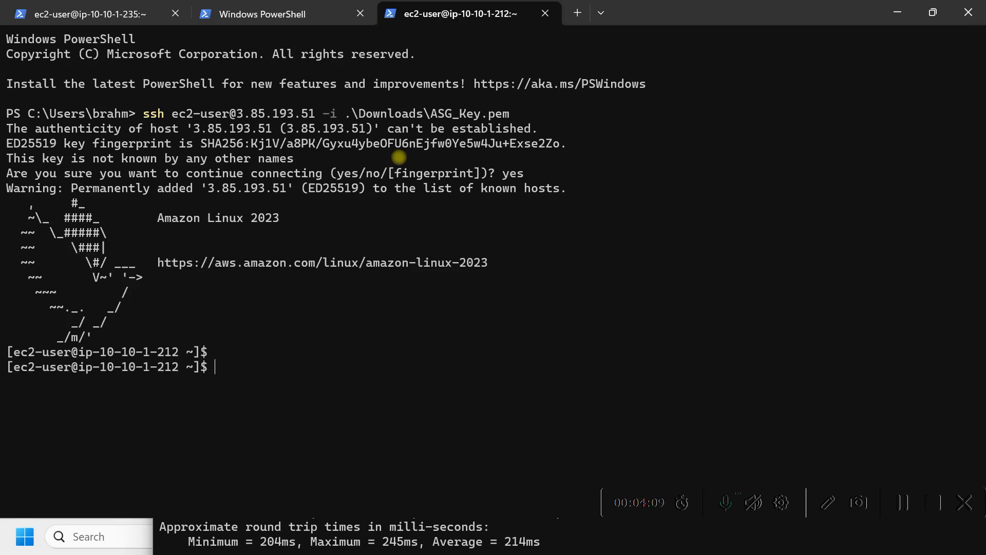
Check the terminated instance's session with empty commands, and compare it with the first instance's and the replacement's sessions.
left_click(257, 16)
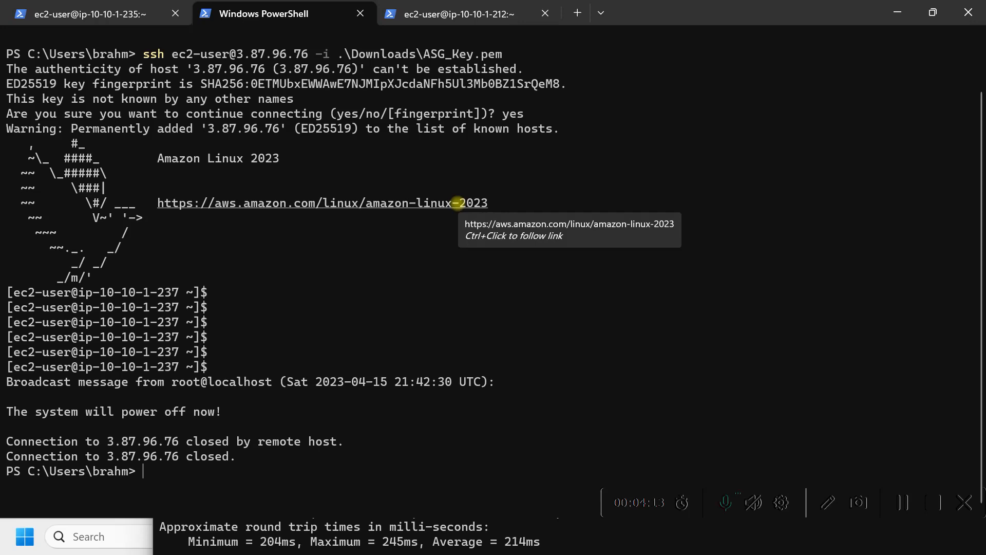
key("Return")
key("Return")
key("Return")
key("Return")
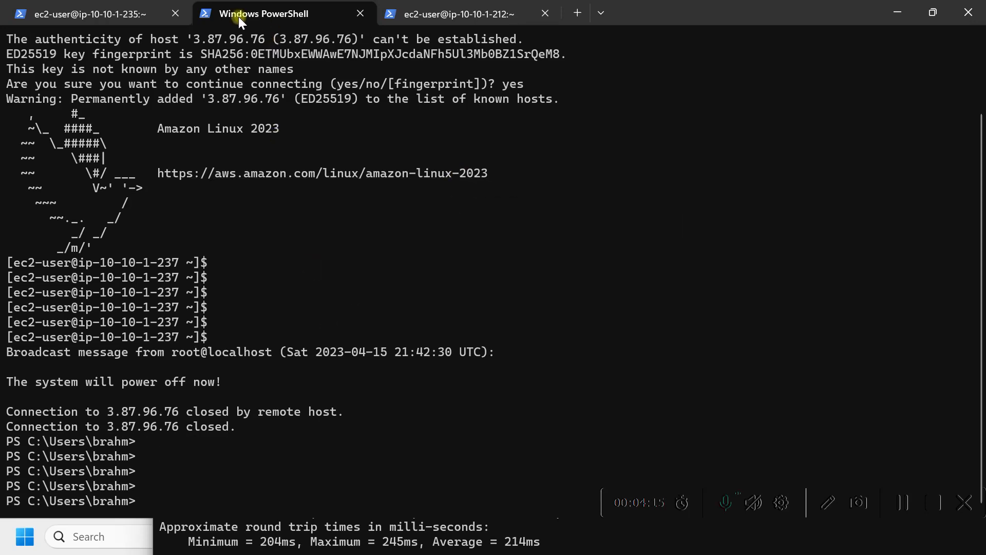
left_click(114, 14)
left_click(460, 18)
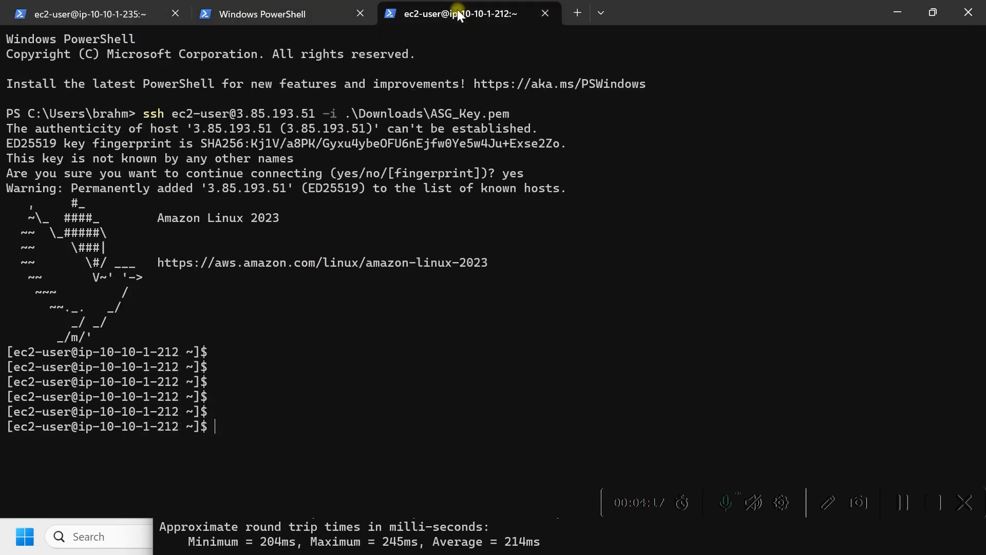